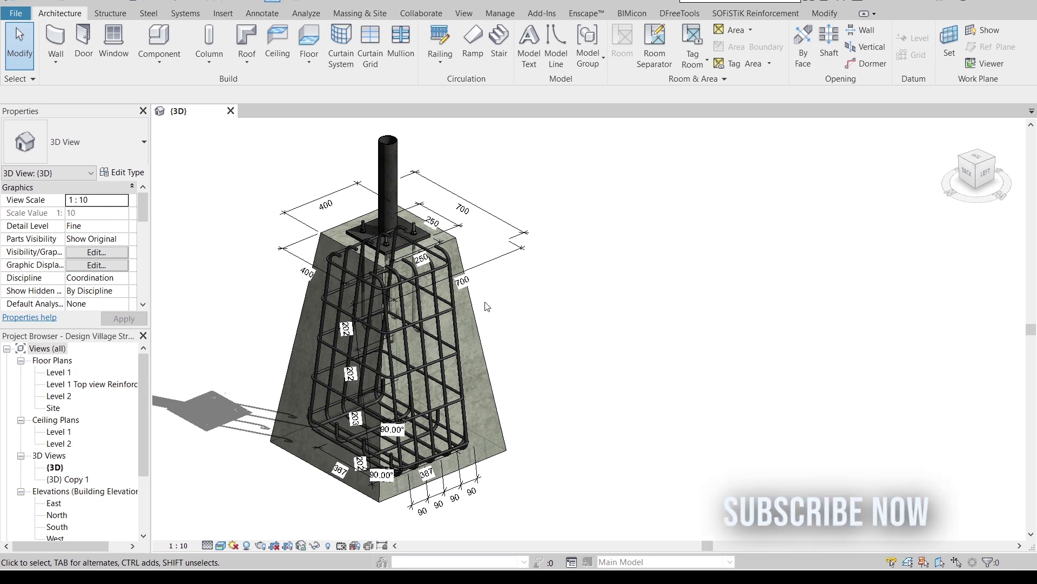
# Examine the reinforcement cage, its dimensions and the base plate of the finished tapered foundation from several angles
pyautogui.scroll(2, 486, 307)
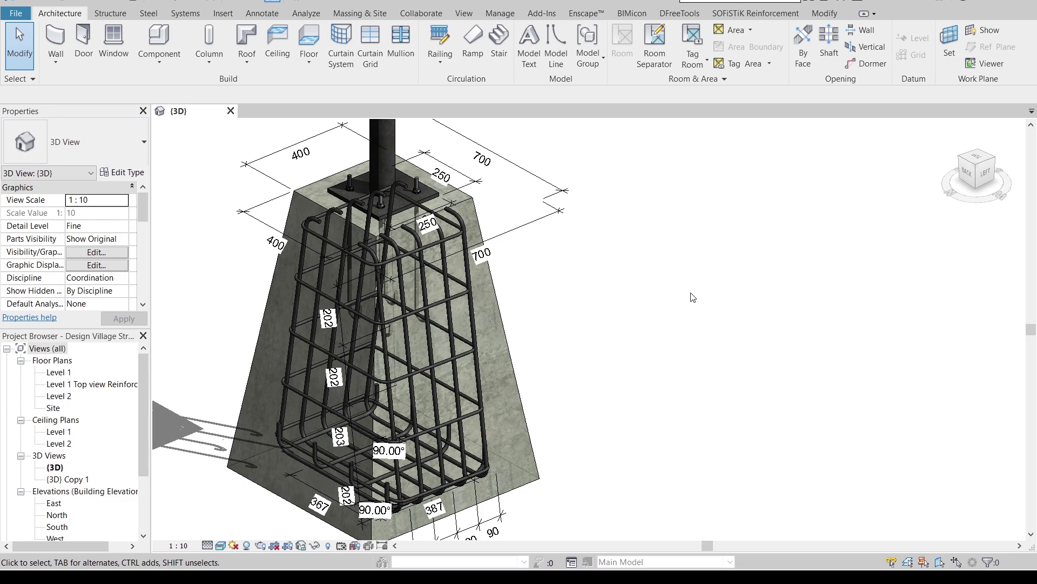
pyautogui.keyDown('shift'); pyautogui.moveTo(693, 297); pyautogui.dragTo(666, 396, button='middle'); pyautogui.keyUp('shift')
pyautogui.moveTo(578, 433); pyautogui.dragTo(667, 394, button='middle')
pyautogui.scroll(-3, 667, 394)
pyautogui.moveTo(599, 506); pyautogui.dragTo(396, 475, button='middle')
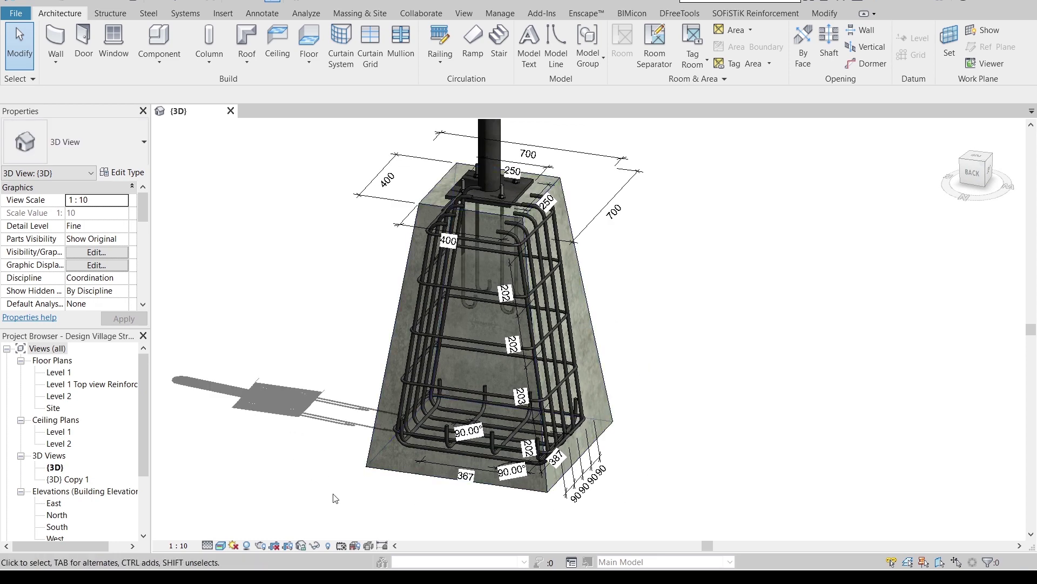
pyautogui.moveTo(807, 402); pyautogui.dragTo(807, 447, button='middle')
pyautogui.moveTo(761, 401); pyautogui.dragTo(707, 340, button='middle')
pyautogui.scroll(2, 475, 453)
pyautogui.moveTo(476, 452); pyautogui.dragTo(492, 495, button='middle')
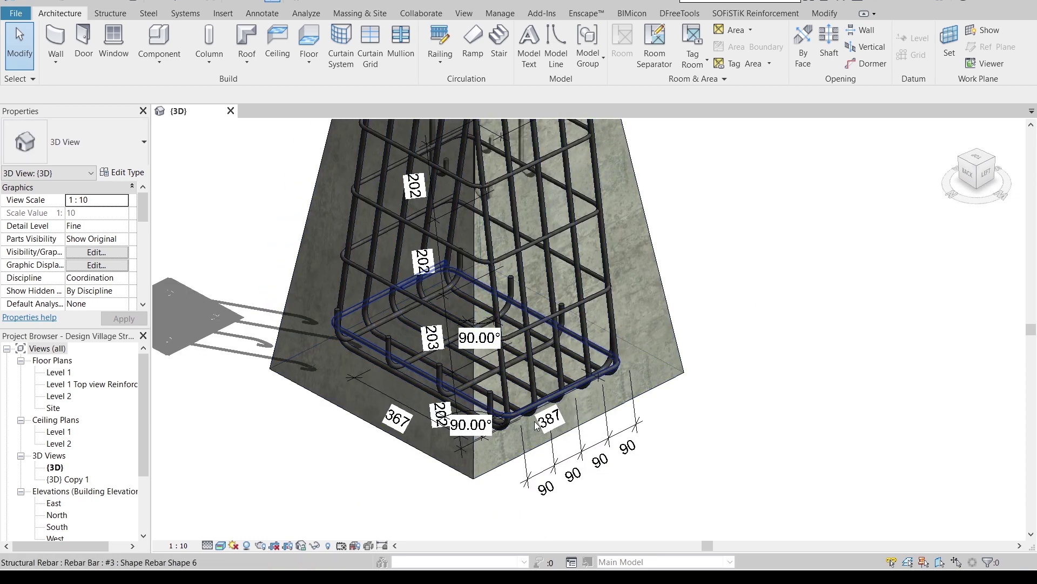
pyautogui.moveTo(499, 303); pyautogui.dragTo(549, 302, button='middle')
pyautogui.keyDown('shift'); pyautogui.moveTo(421, 378); pyautogui.dragTo(475, 338, button='middle'); pyautogui.keyUp('shift')
# Switch the 3D view's visual style to Consistent Colors and inspect the coloured reinforcement from several sides
pyautogui.click(225, 548)
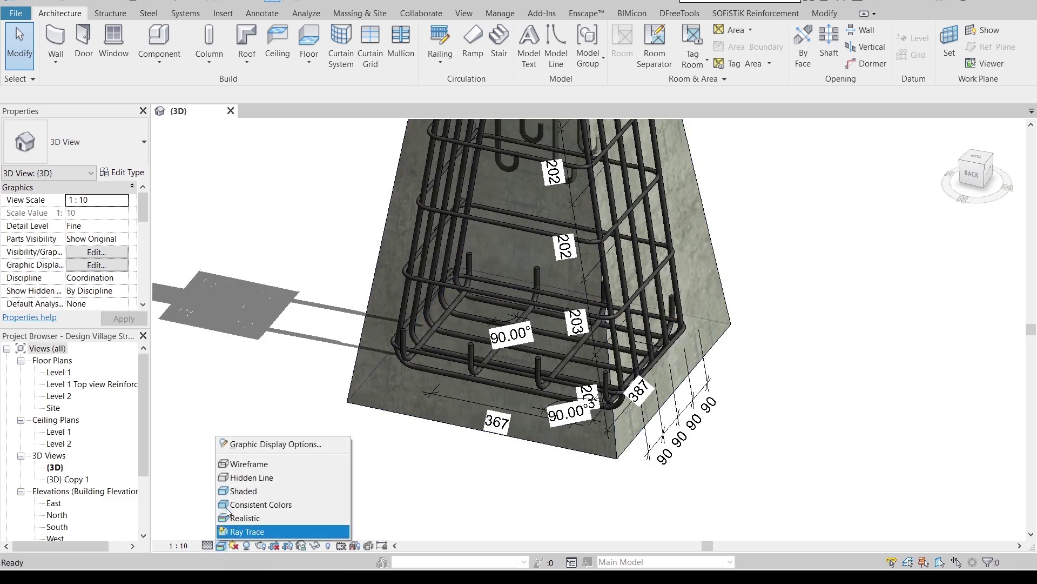
pyautogui.click(253, 508)
pyautogui.scroll(-1, 356, 418)
pyautogui.moveTo(337, 469); pyautogui.dragTo(309, 476, button='middle')
pyautogui.keyDown('shift'); pyautogui.moveTo(729, 378); pyautogui.dragTo(668, 408, button='middle'); pyautogui.keyUp('shift')
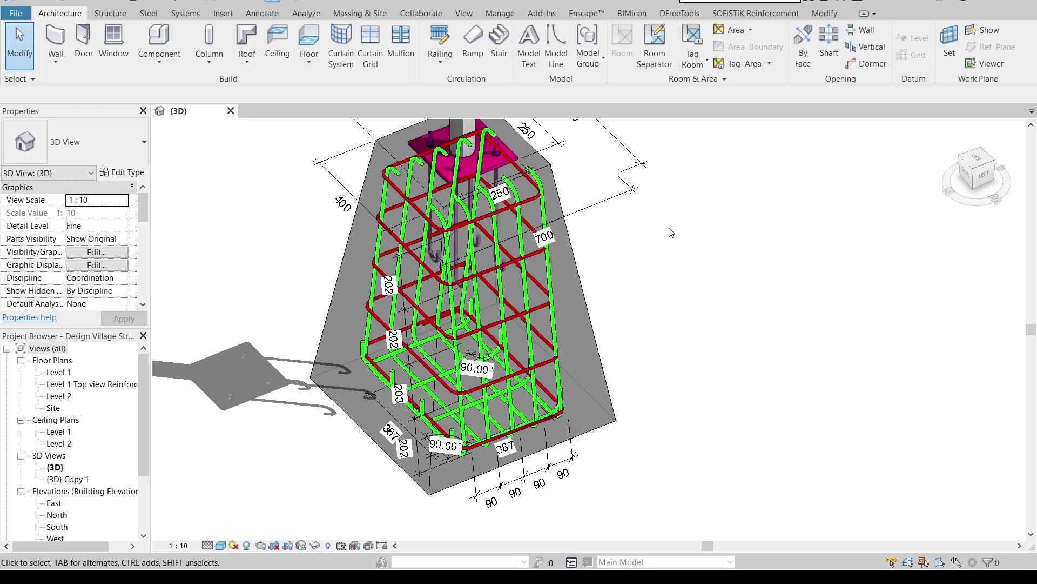
pyautogui.keyDown('shift'); pyautogui.moveTo(677, 246); pyautogui.dragTo(642, 307, button='middle'); pyautogui.keyUp('shift')
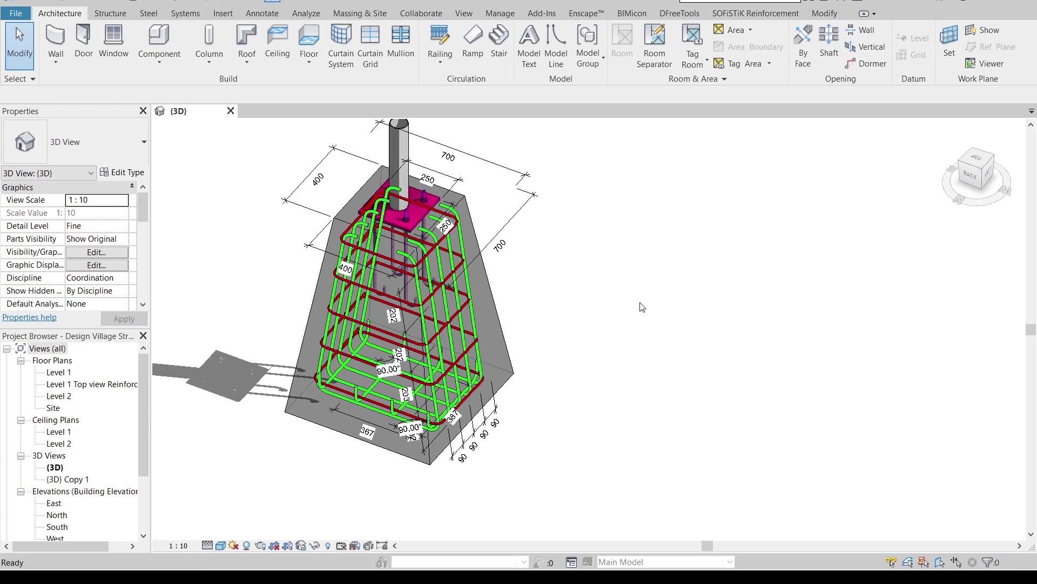
# Create a new project based on the Structural Template
pyautogui.hotkey('ctrl', 'n')
pyautogui.click(528, 259)
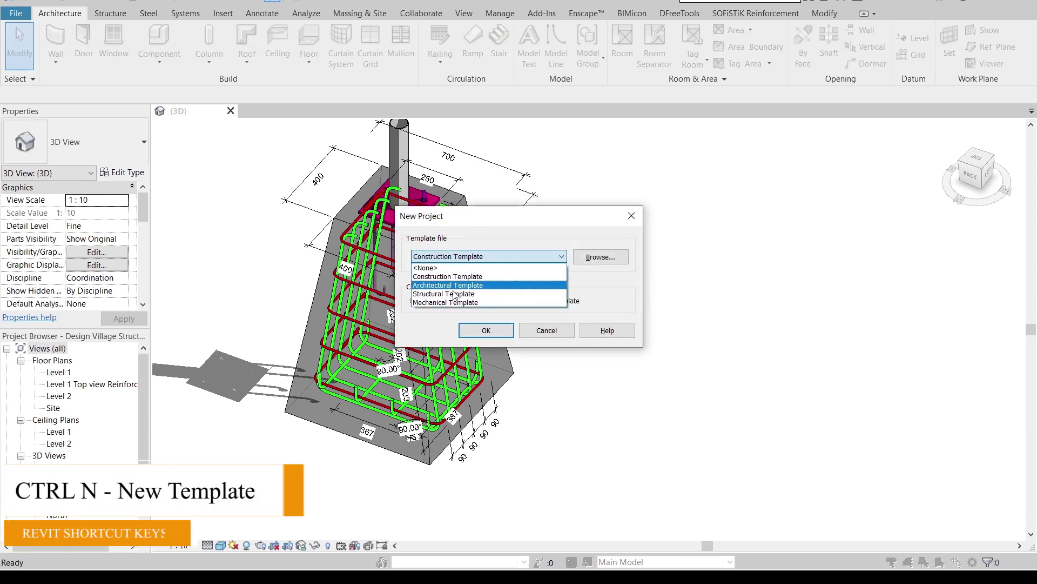
pyautogui.click(451, 297)
pyautogui.click(489, 329)
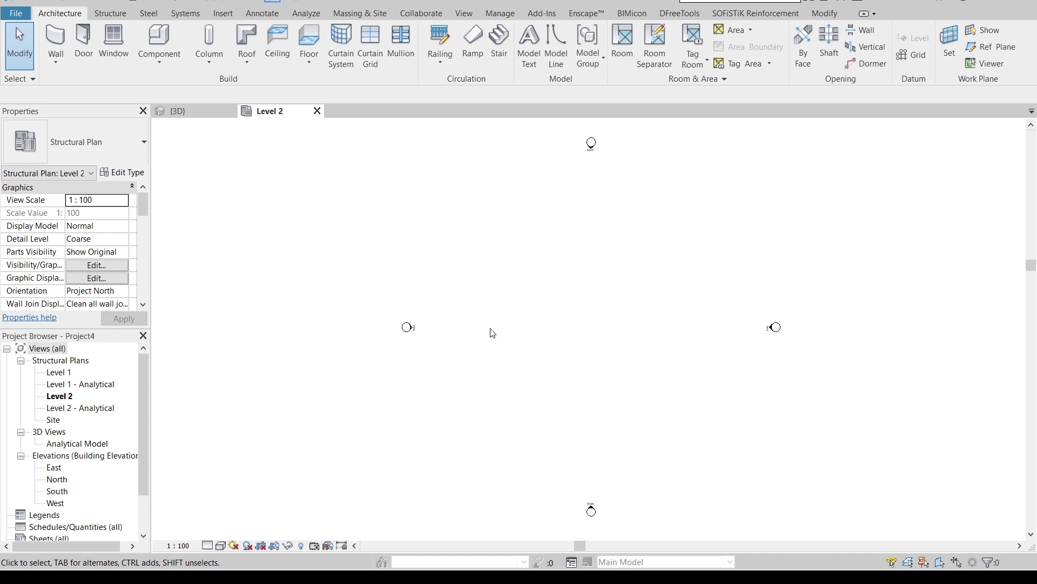
# Open the Level 1 structural plan, close the Level 2 plan, and add a default 3D view before returning to Level 1
pyautogui.doubleClick(62, 376)
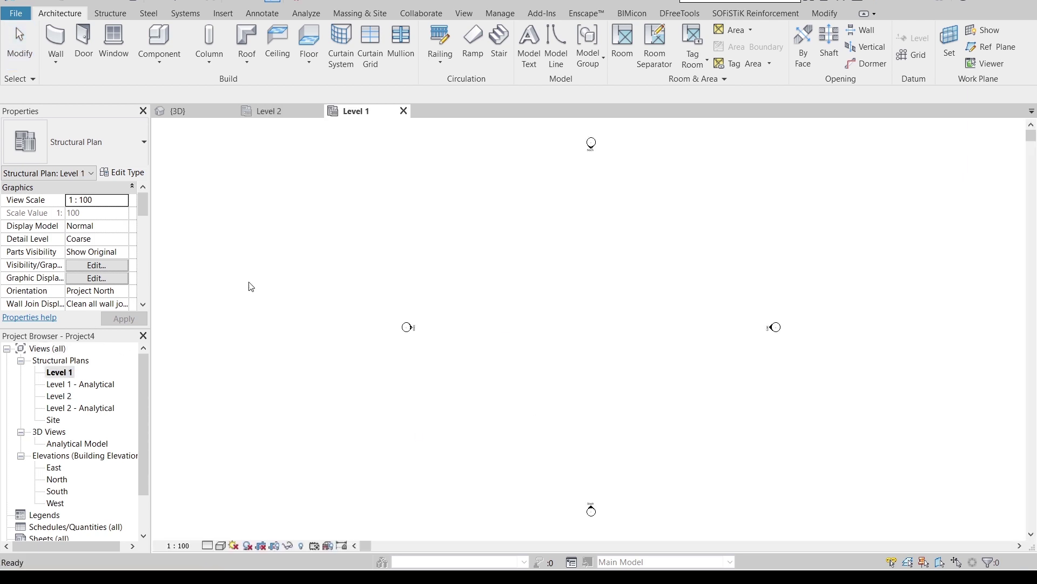
pyautogui.click(316, 112)
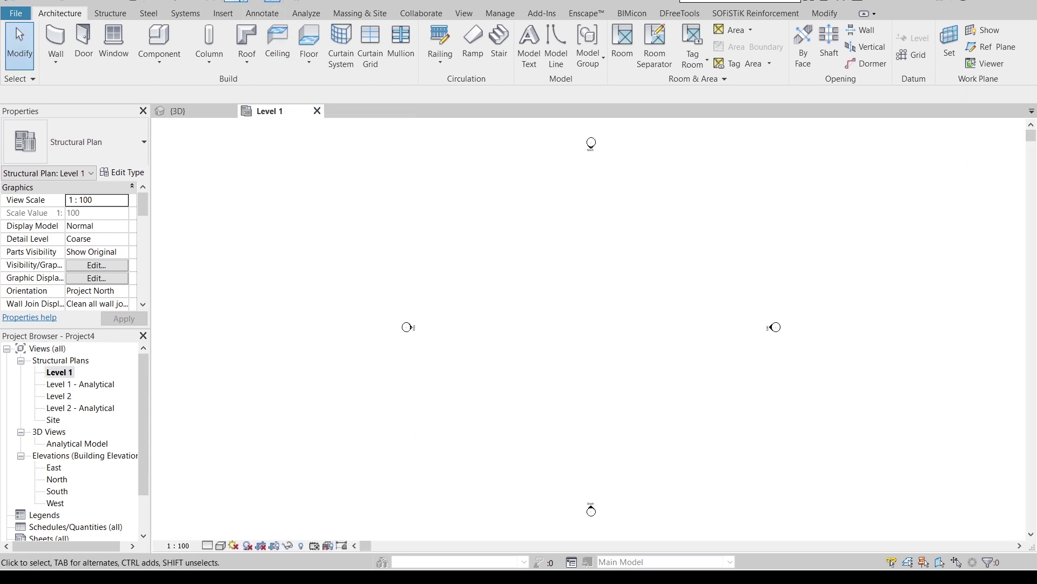
pyautogui.click(233, 2)
pyautogui.click(270, 112)
pyautogui.scroll(-3, 422, 280)
pyautogui.moveTo(497, 285); pyautogui.dragTo(437, 332, button='middle')
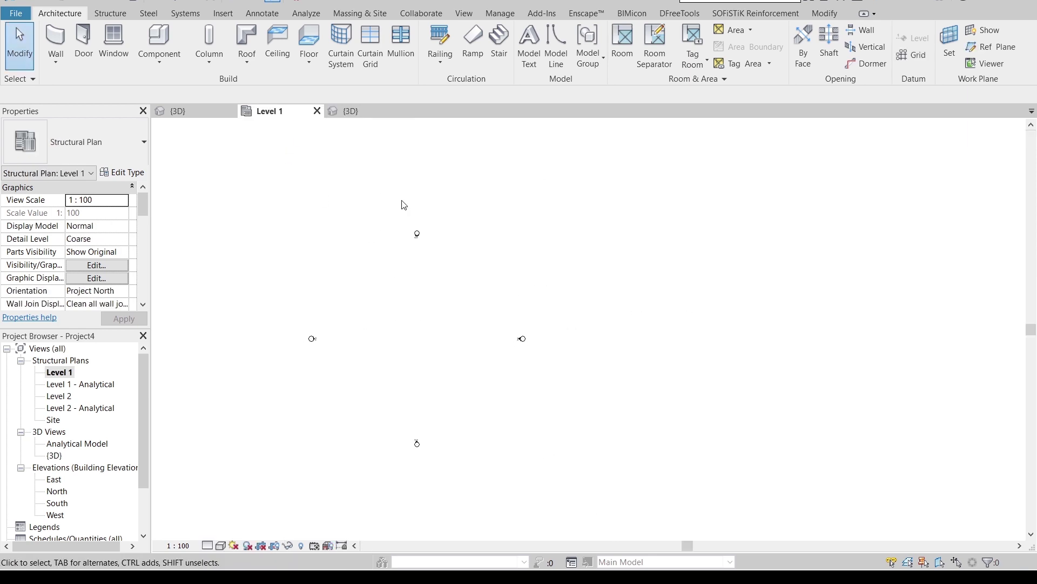
# Start an in-place model in the Structural Foundations category, keeping the name Structural Foundations 1
pyautogui.click(165, 64)
pyautogui.click(149, 115)
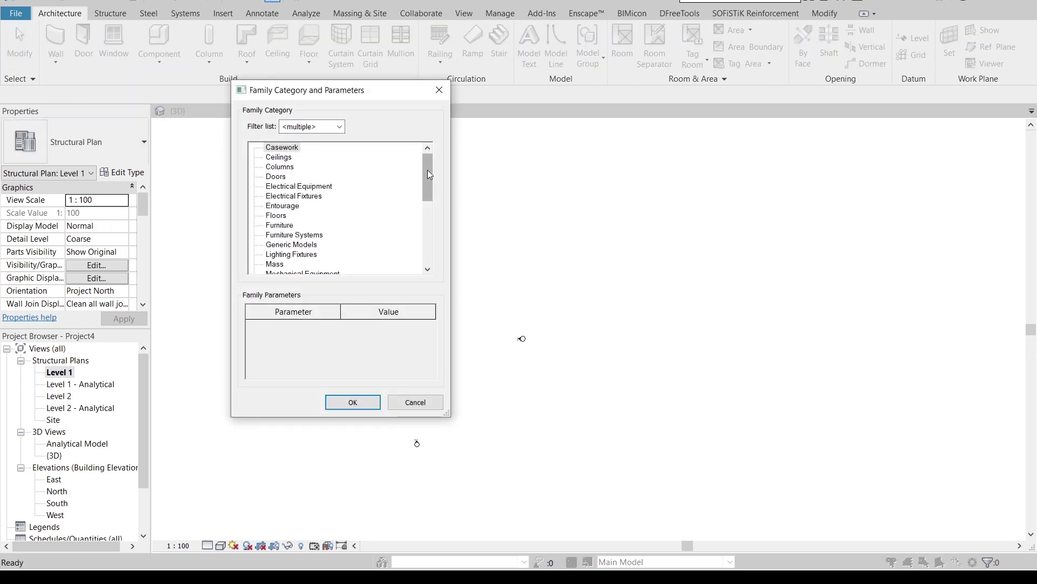
pyautogui.moveTo(427, 170); pyautogui.dragTo(442, 259)
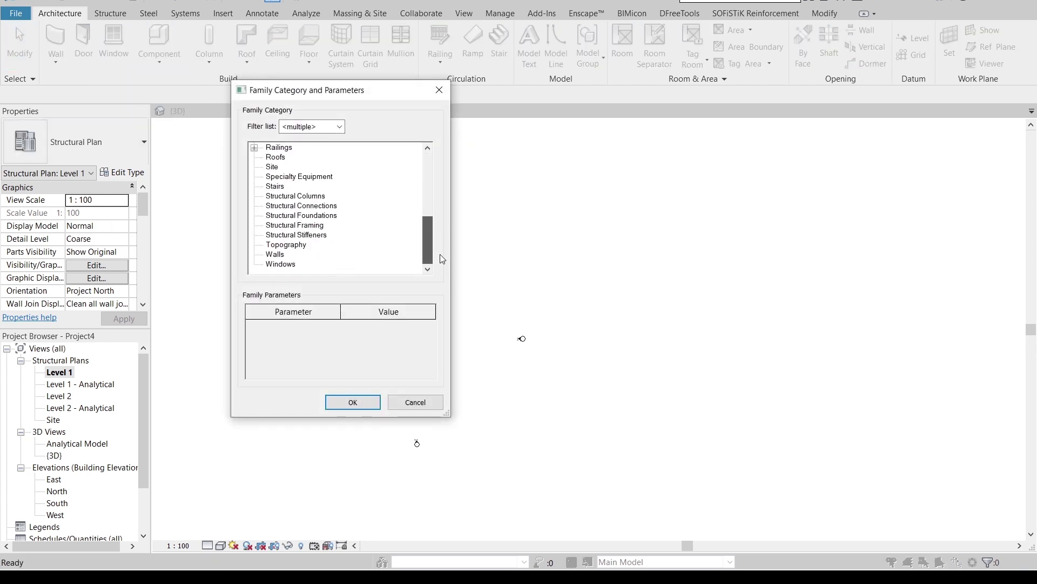
pyautogui.click(318, 217)
pyautogui.click(350, 401)
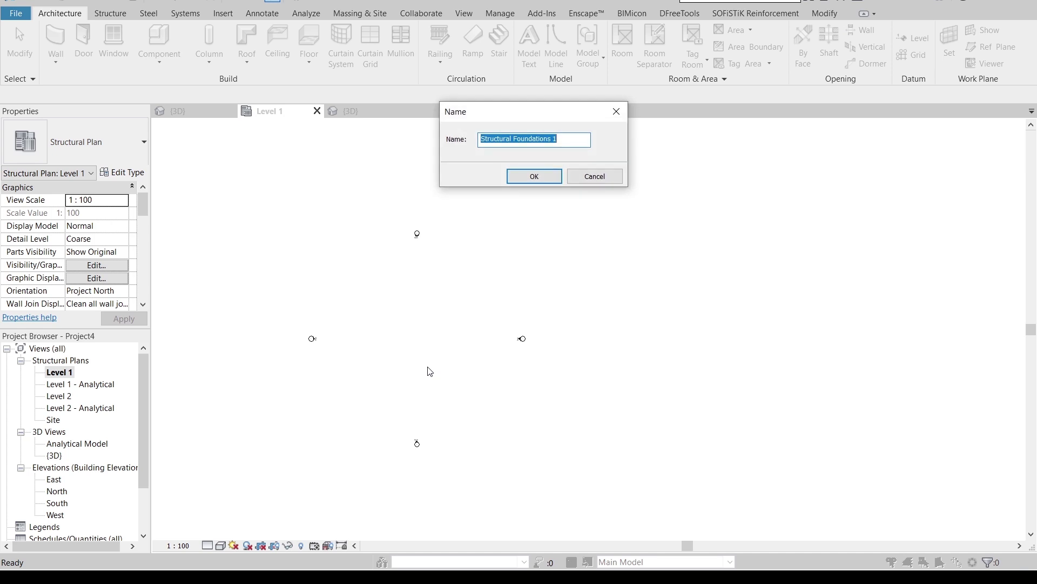
pyautogui.click(528, 177)
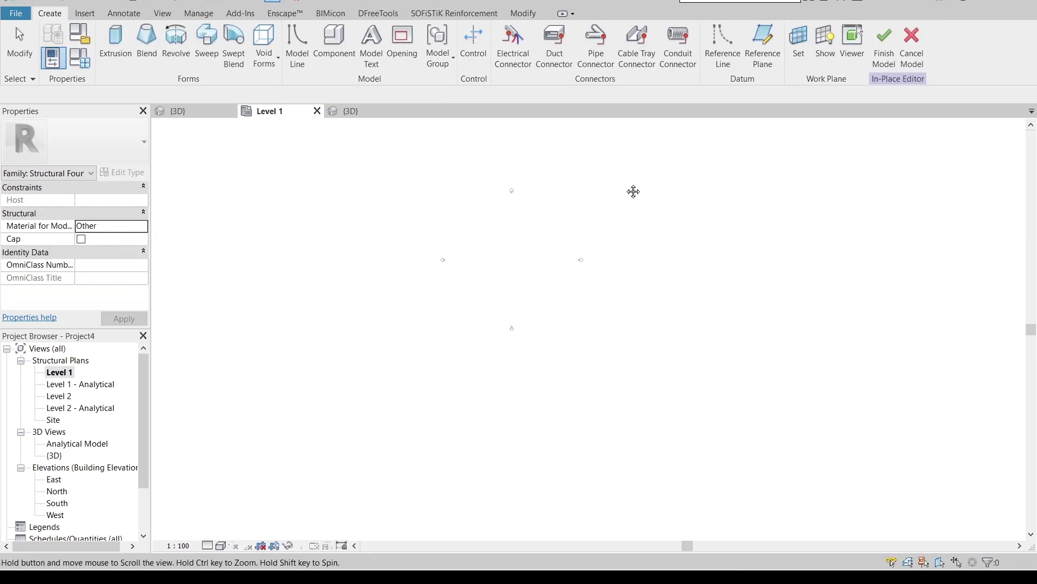
# Start a blend and sketch a rectangular base boundary about 13000 by 16000 mm between the elevation markers
pyautogui.moveTo(633, 191); pyautogui.dragTo(609, 244, button='middle')
pyautogui.scroll(2, 478, 303)
pyautogui.moveTo(478, 303); pyautogui.dragTo(387, 290, button='middle')
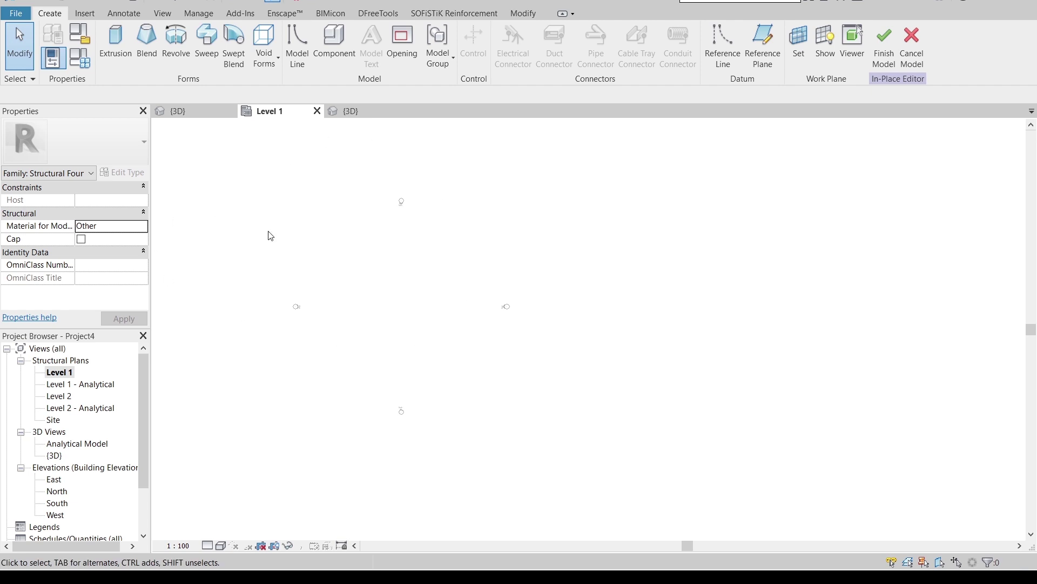
pyautogui.click(146, 49)
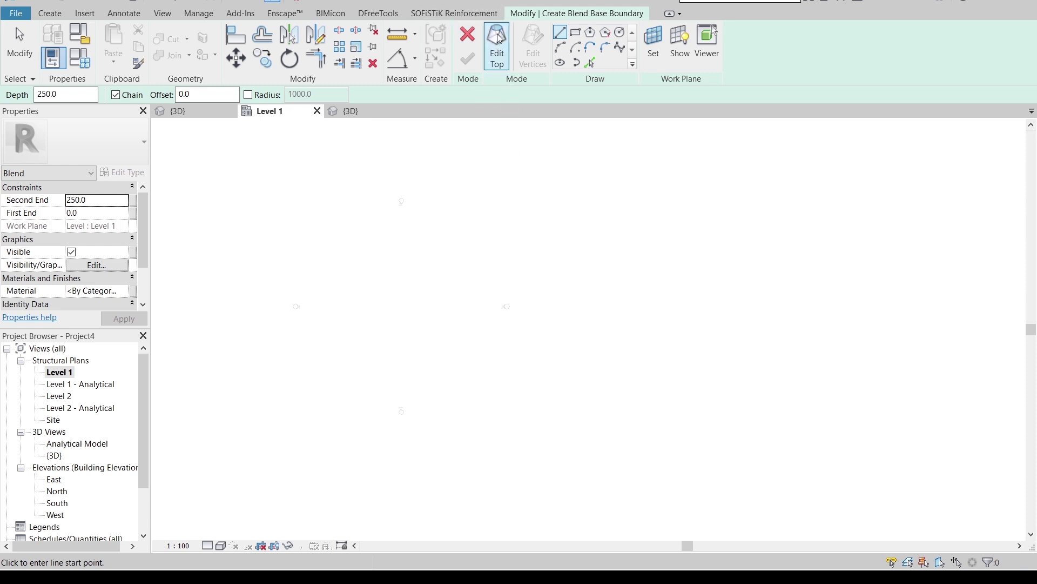
pyautogui.click(574, 34)
pyautogui.scroll(1, 450, 372)
pyautogui.moveTo(451, 373); pyautogui.dragTo(507, 399, button='middle')
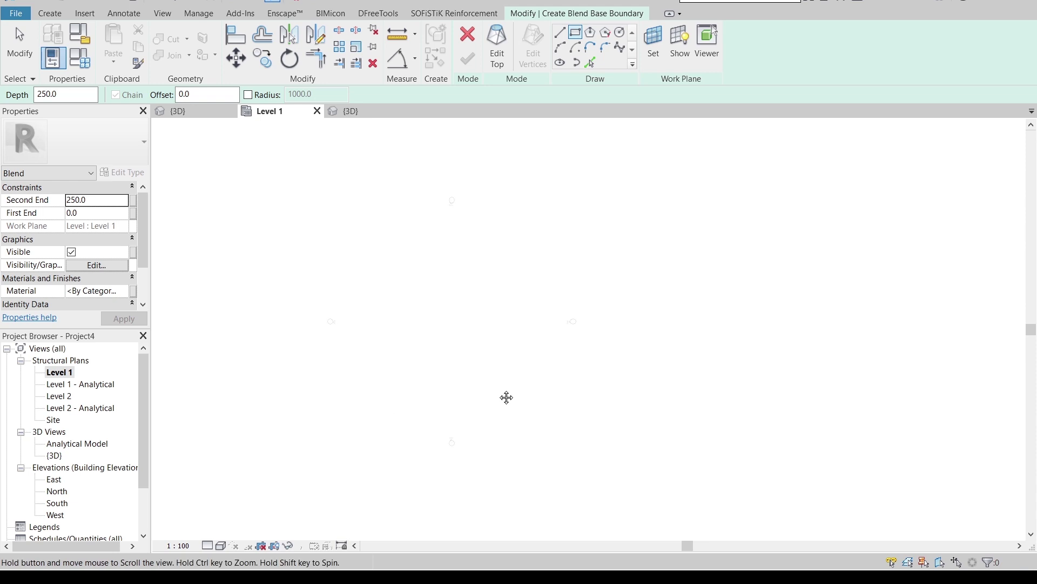
pyautogui.click(430, 266)
pyautogui.click(491, 342)
# Resize the blend's base rectangle to a square with 1 m sides
pyautogui.click(520, 304)
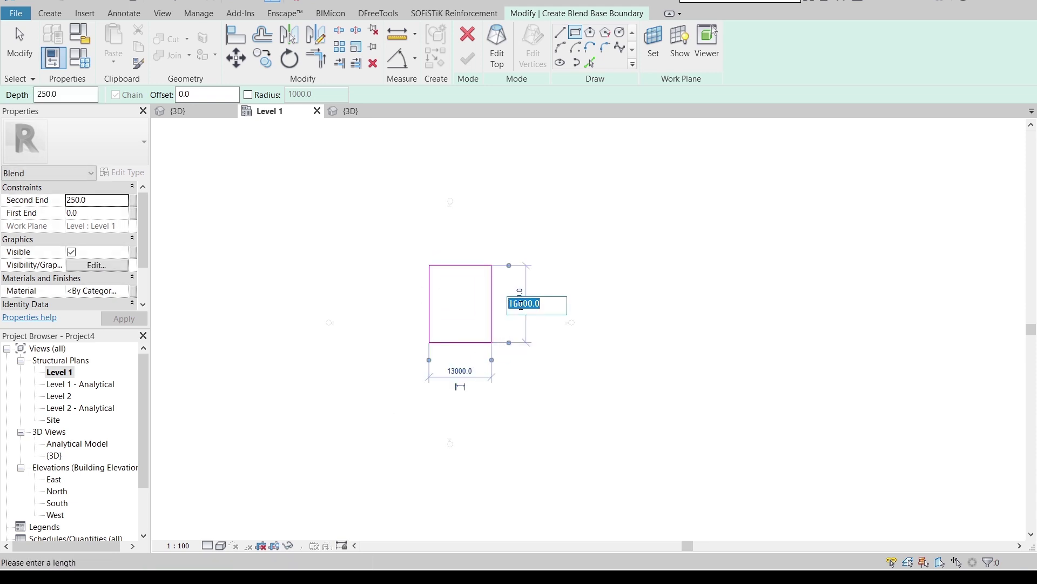
pyautogui.write('1m')
pyautogui.press('Return')
pyautogui.click(458, 371)
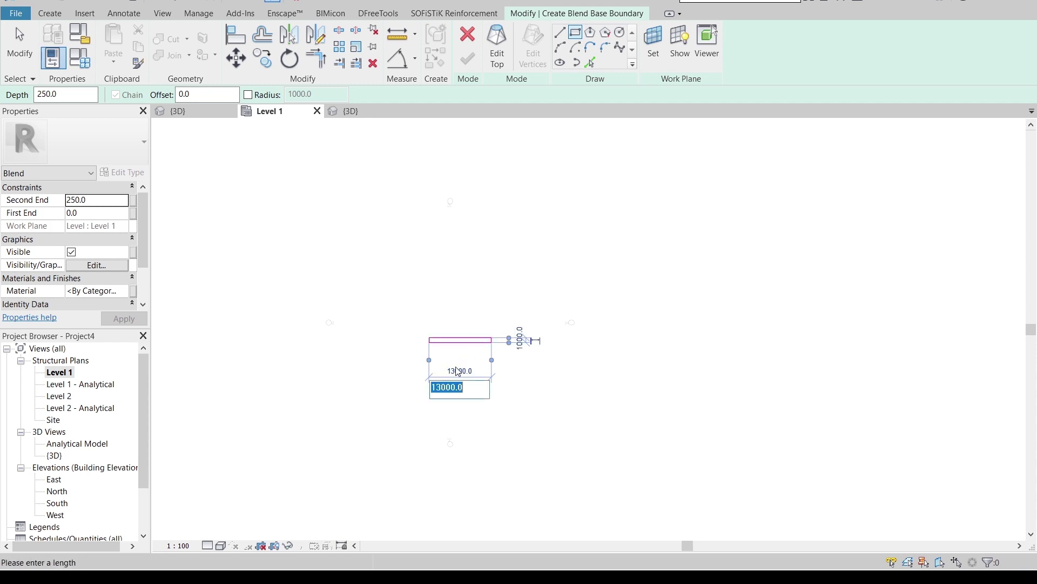
pyautogui.press('Return')
pyautogui.press('Escape')
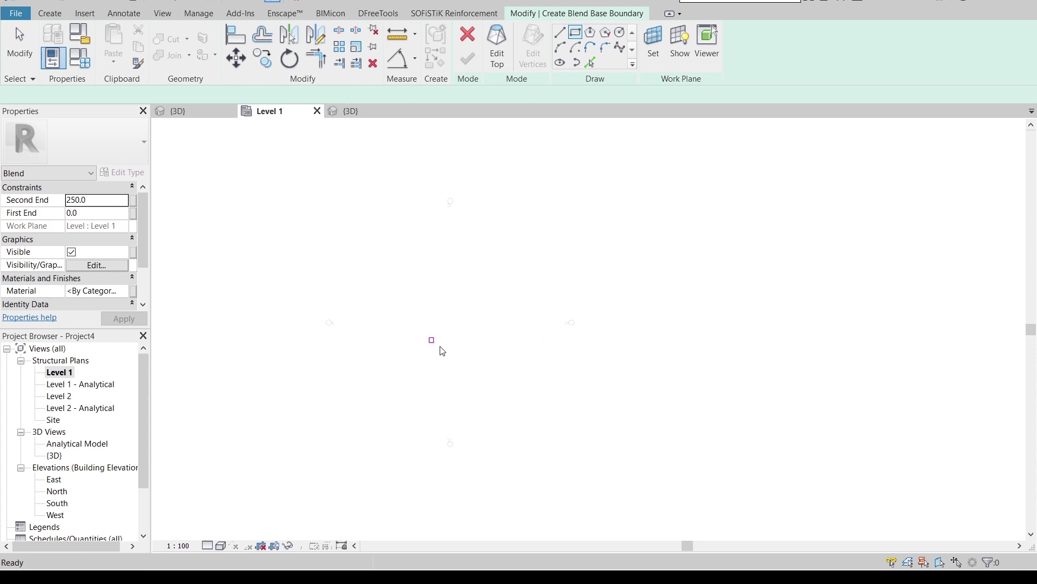
# Set the blend's second end to 1.2 m
pyautogui.scroll(3, 430, 357)
pyautogui.scroll(3, 427, 353)
pyautogui.moveTo(495, 333); pyautogui.dragTo(513, 222, button='middle')
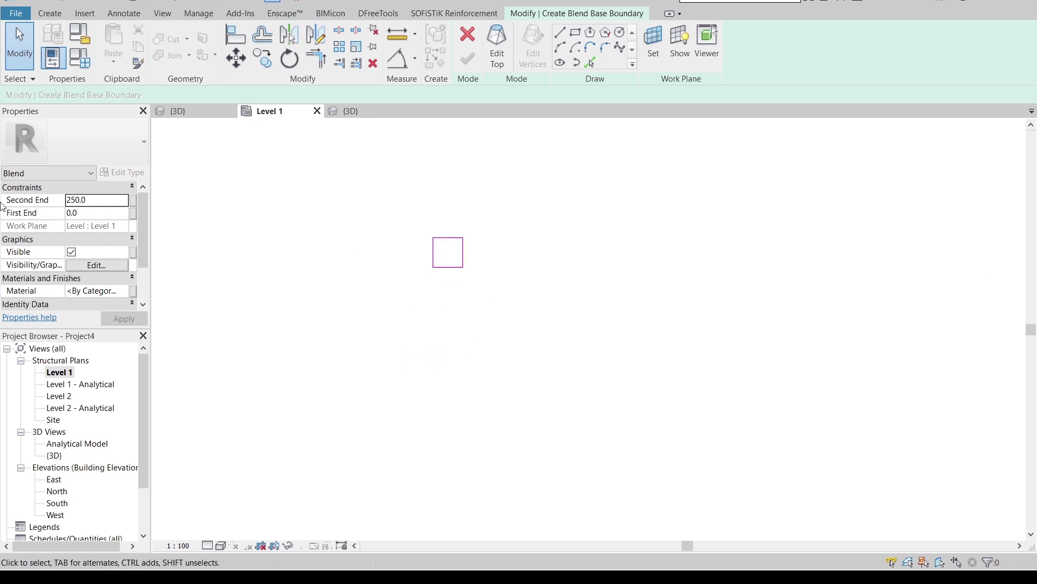
pyautogui.click(127, 200)
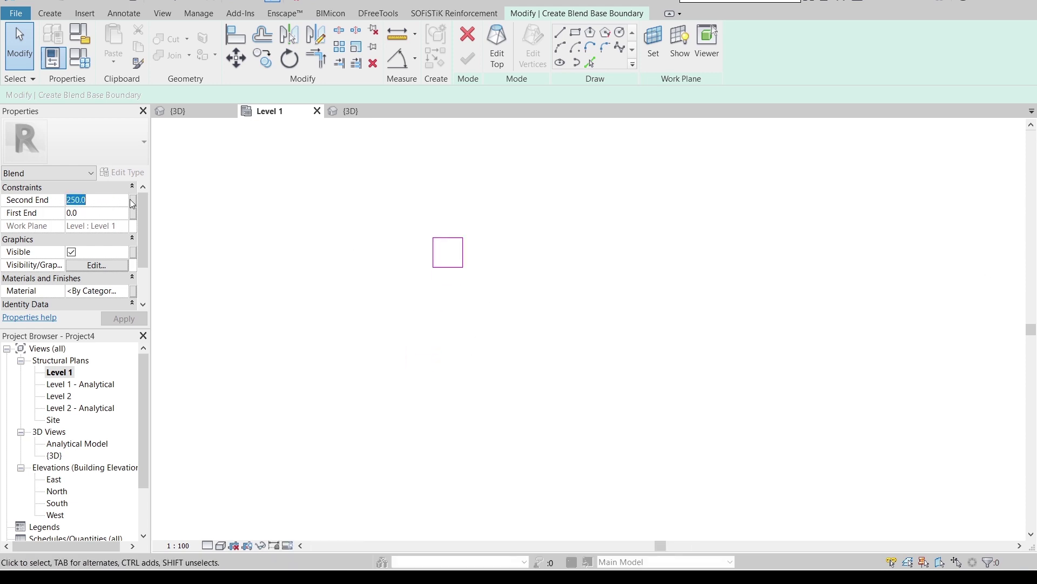
pyautogui.write('1m')
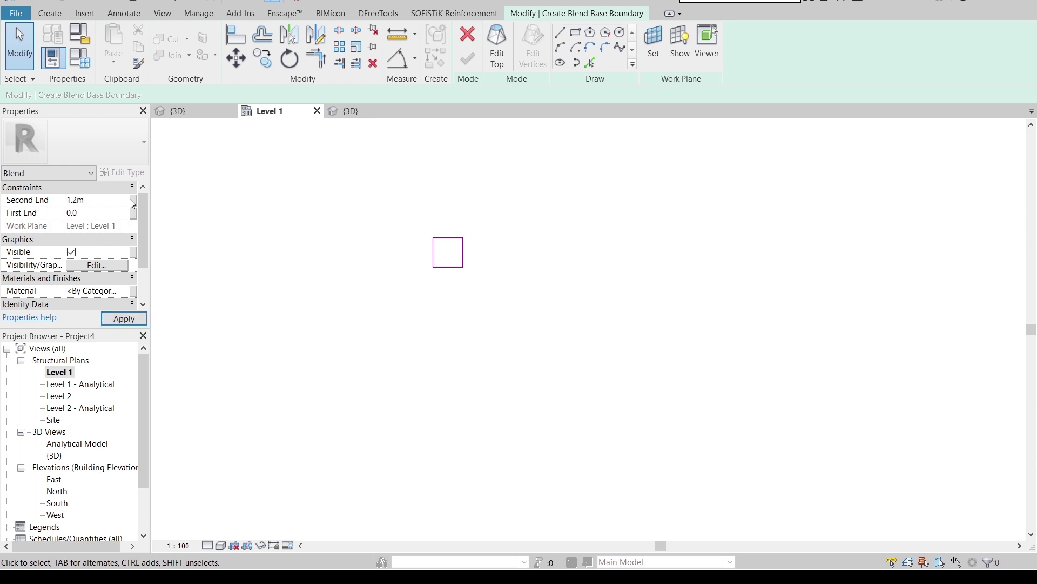
# Sketch the blend's top boundary as a rectangle offset 150 mm inside the base square, and finish the blend
pyautogui.click(497, 48)
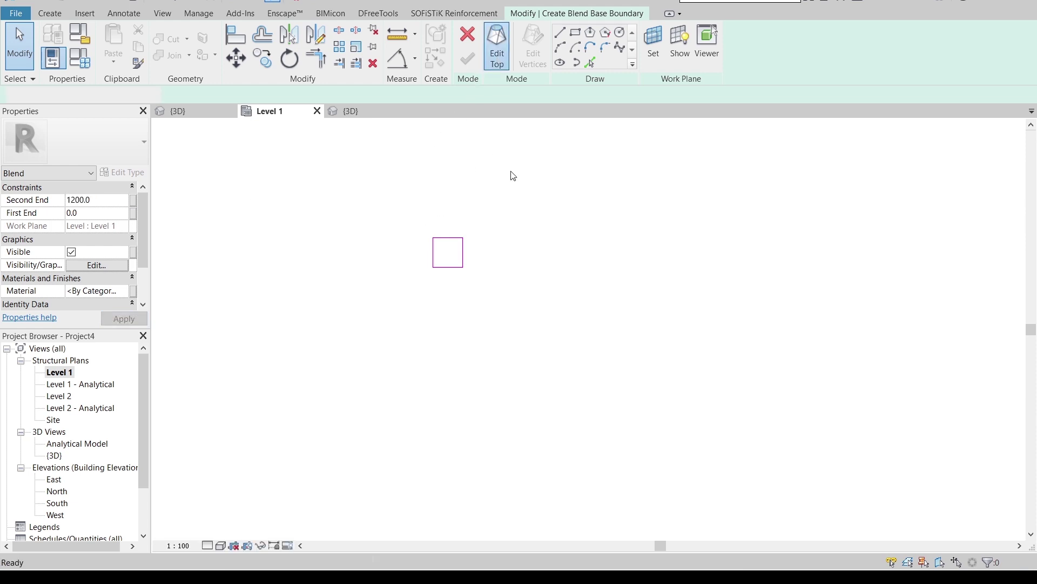
pyautogui.click(575, 32)
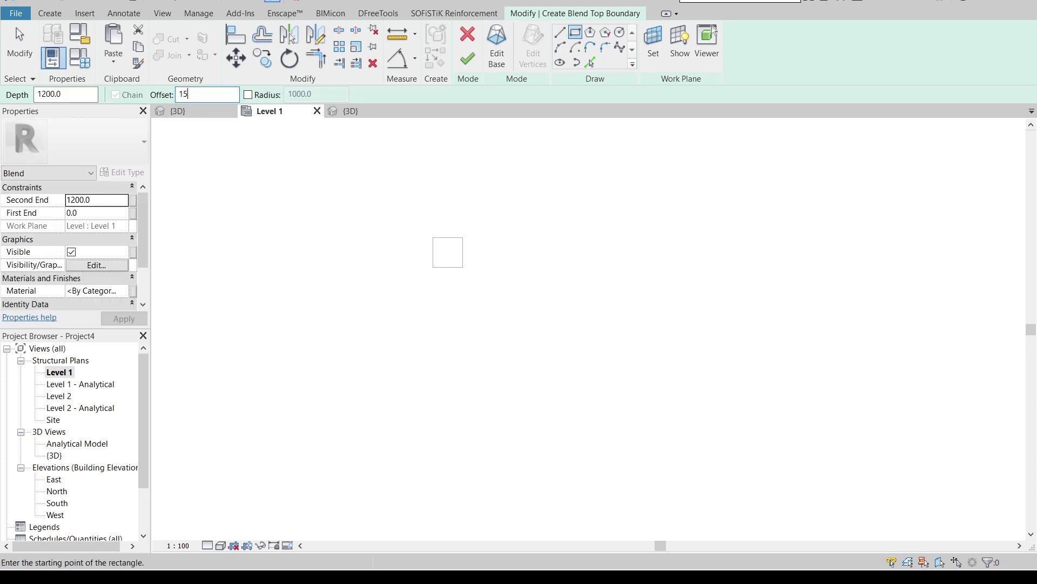
pyautogui.scroll(3, 493, 279)
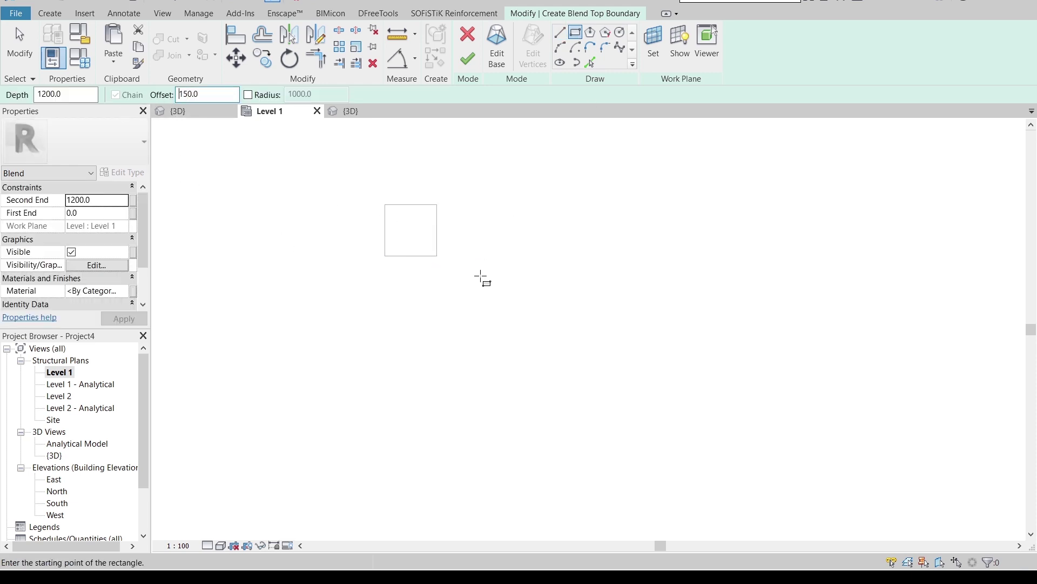
pyautogui.click(438, 255)
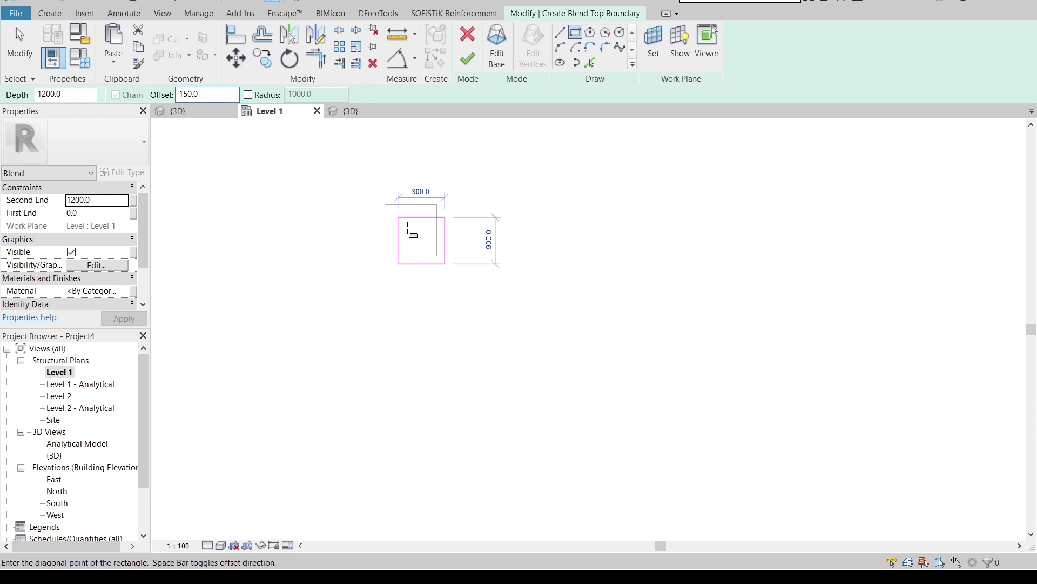
pyautogui.click(391, 206)
pyautogui.press('Escape')
pyautogui.press('Escape')
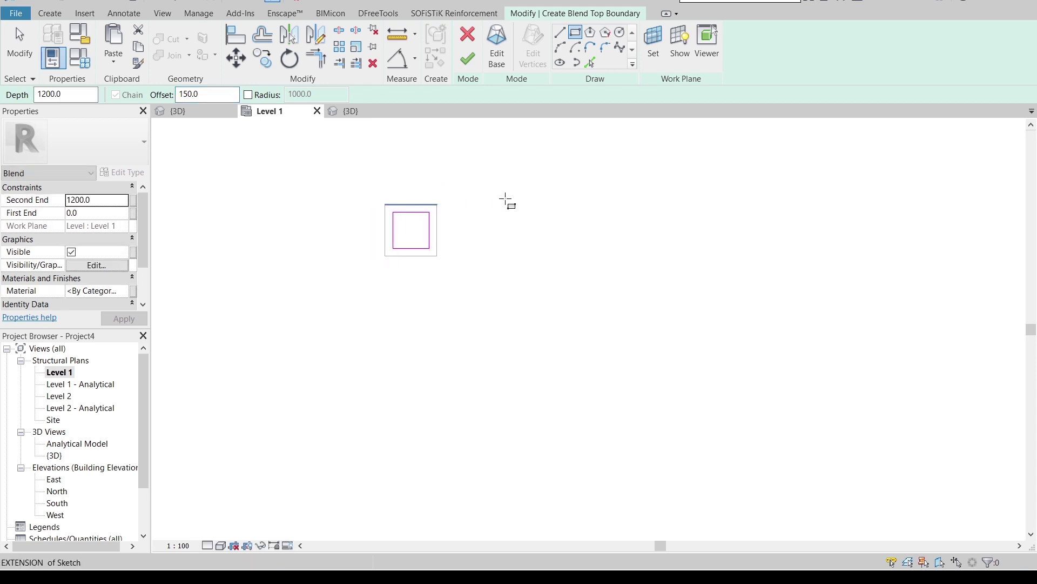
pyautogui.click(468, 60)
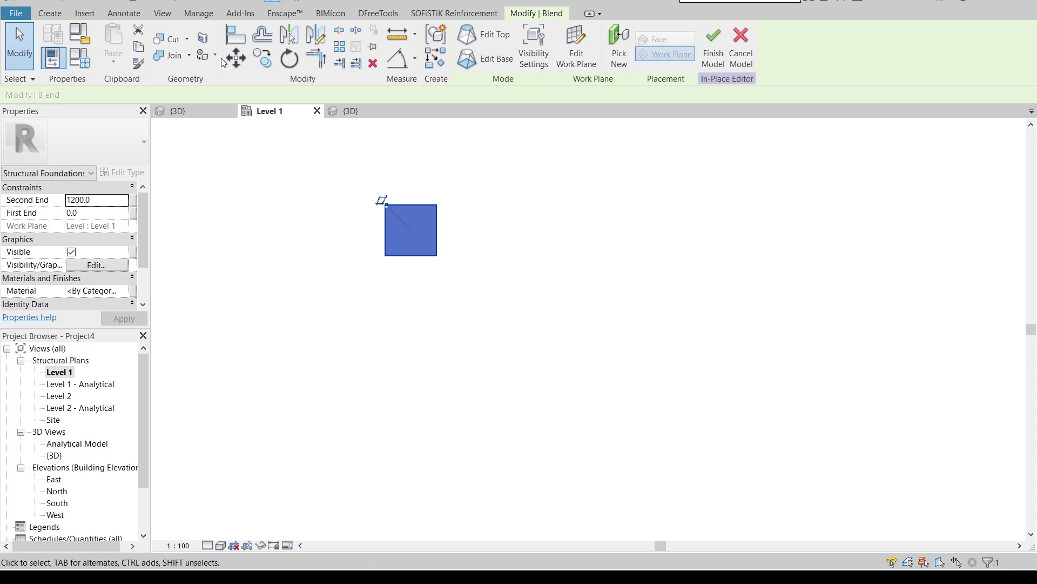
# Assign the material Concrete, Cast-in-Place gray to the blend
pyautogui.click(123, 291)
pyautogui.click(123, 290)
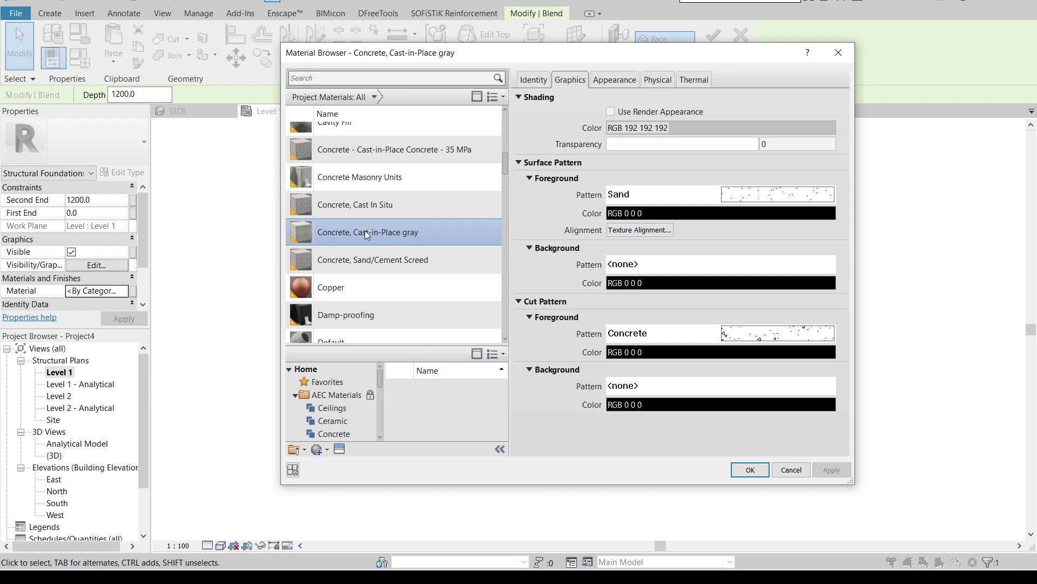
pyautogui.doubleClick(365, 232)
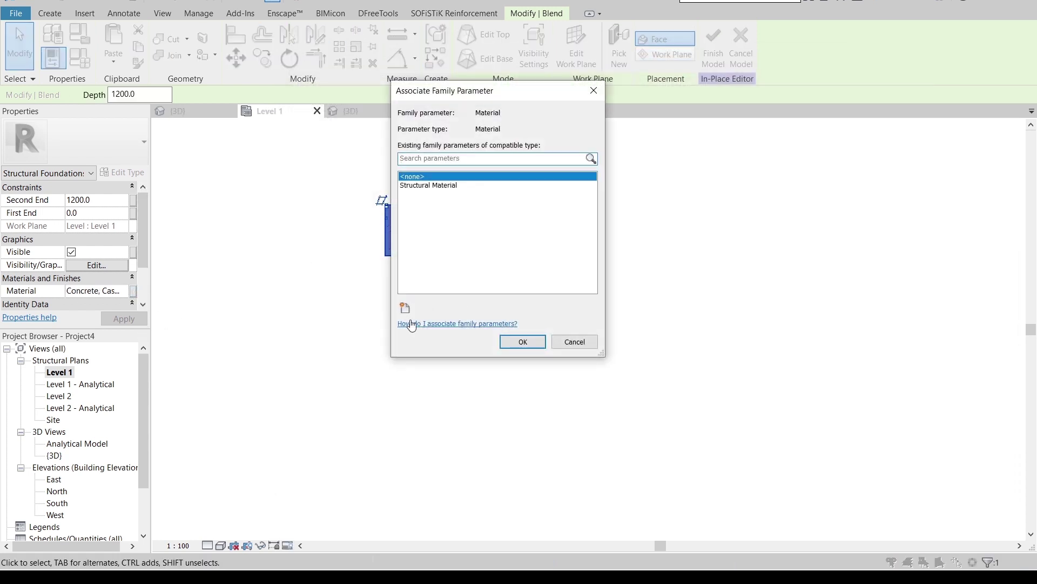
# Create a family parameter named Concrete and associate it with the blend's material
pyautogui.click(397, 309)
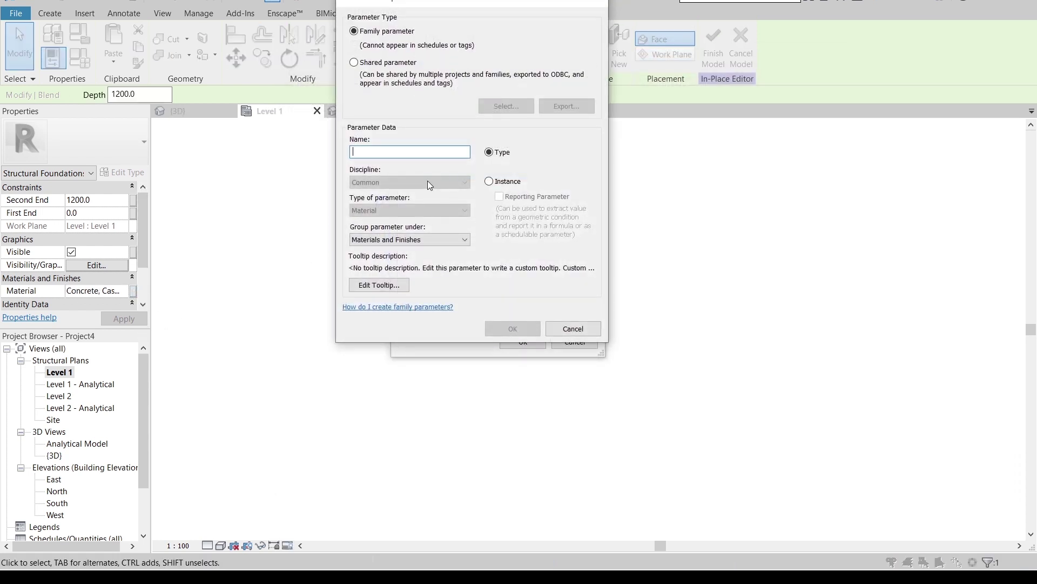
pyautogui.write('Concre')
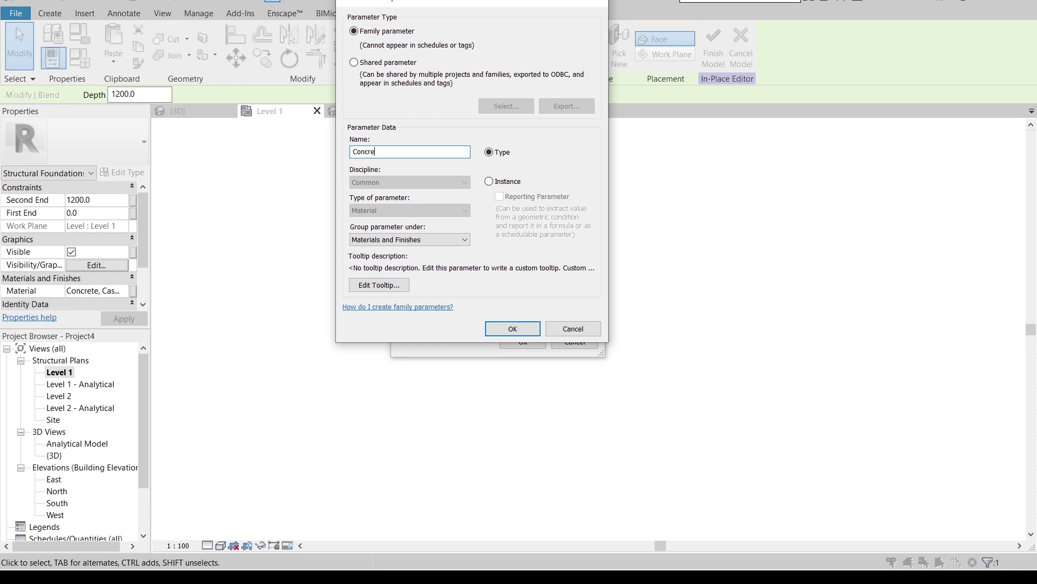
pyautogui.write('te')
pyautogui.press('Return')
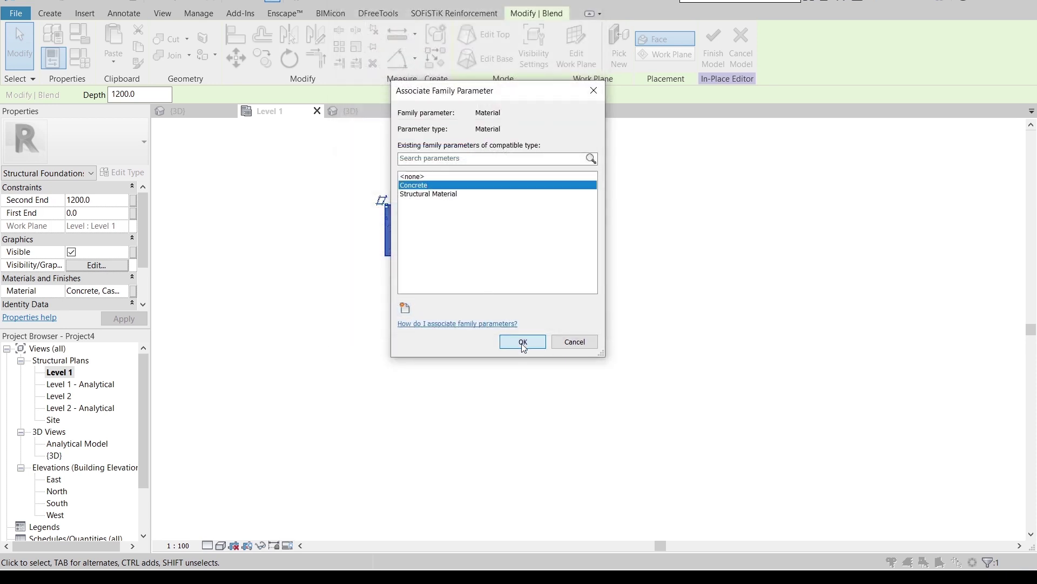
pyautogui.click(523, 342)
# Finish the in-place foundation model and switch to its 3D view
pyautogui.click(531, 306)
pyautogui.click(458, 43)
pyautogui.click(359, 112)
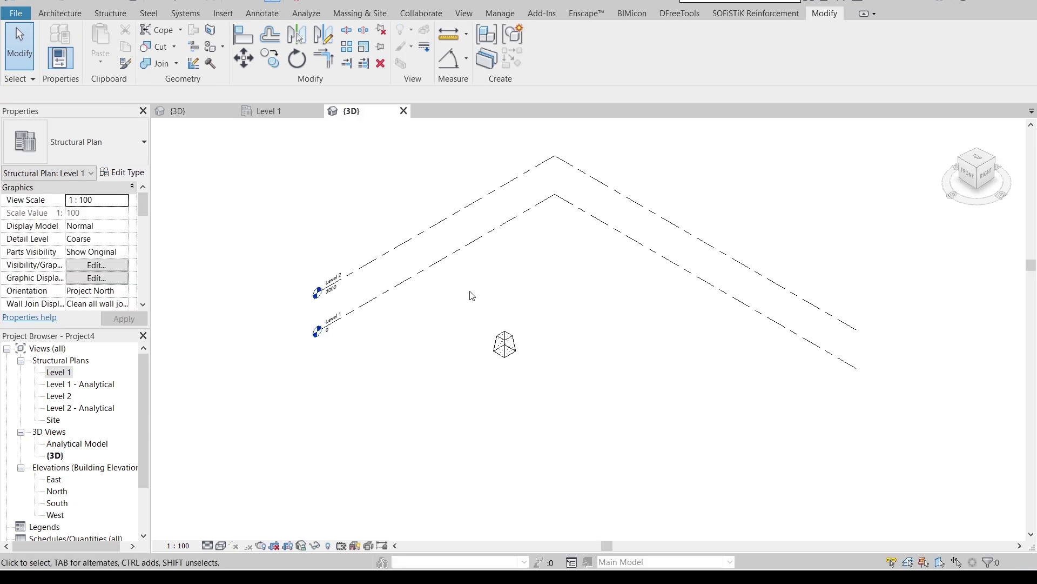
pyautogui.scroll(-2, 489, 323)
pyautogui.keyDown('shift'); pyautogui.moveTo(553, 359); pyautogui.dragTo(496, 362, button='middle'); pyautogui.keyUp('shift')
pyautogui.scroll(3, 466, 355)
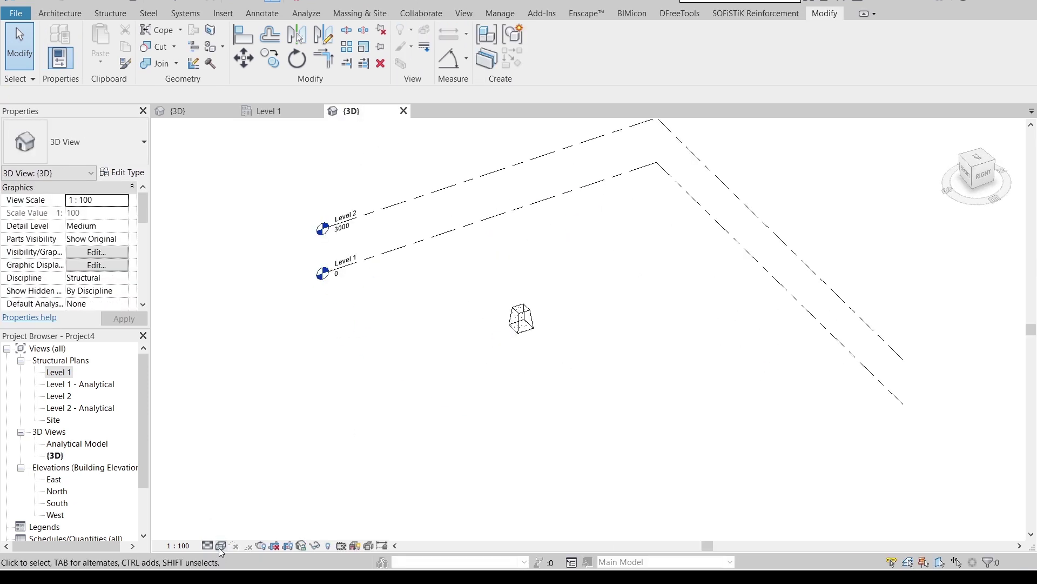
# Set the 3D view's visual style to Hidden Line
pyautogui.click(221, 545)
pyautogui.click(251, 479)
pyautogui.scroll(-1, 419, 420)
pyautogui.scroll(-2, 419, 420)
pyautogui.keyDown('shift'); pyautogui.moveTo(419, 419); pyautogui.dragTo(398, 386, button='middle'); pyautogui.keyUp('shift')
pyautogui.scroll(5, 378, 348)
pyautogui.keyDown('shift'); pyautogui.moveTo(606, 428); pyautogui.dragTo(625, 419, button='middle'); pyautogui.keyUp('shift')
pyautogui.scroll(-1, 625, 420)
pyautogui.moveTo(542, 410); pyautogui.dragTo(491, 422, button='middle')
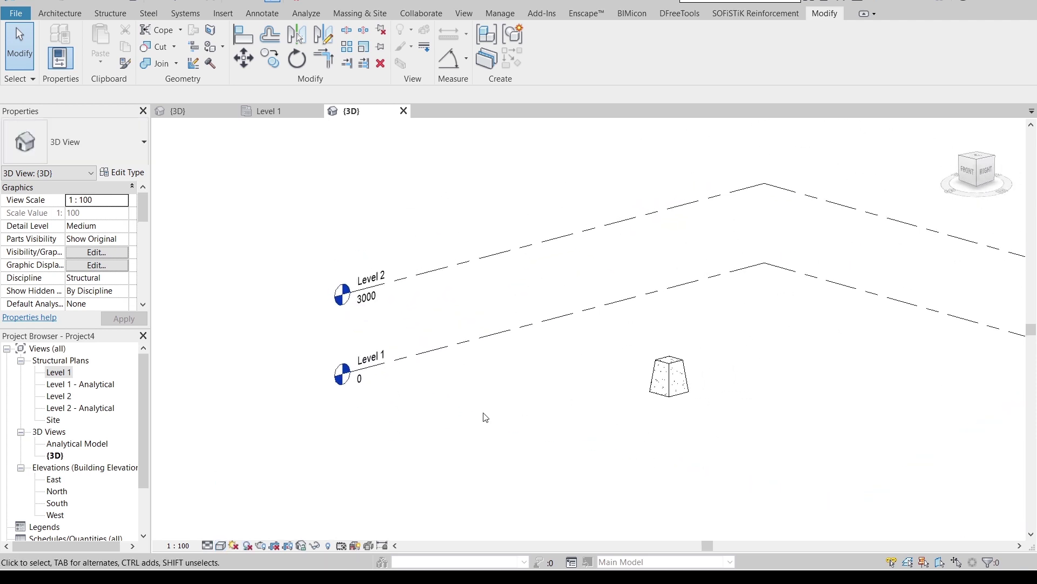
# Turn off the visibility of the Levels annotation category in the 3D view and apply the override
pyautogui.press('v')
pyautogui.press('g')
pyautogui.click(515, 69)
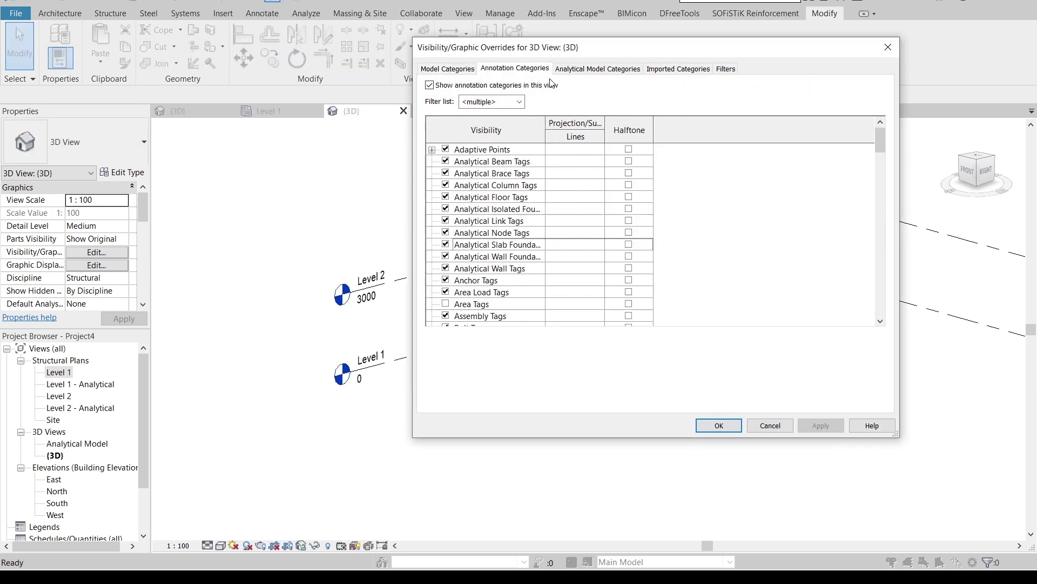
pyautogui.moveTo(879, 139); pyautogui.dragTo(886, 208)
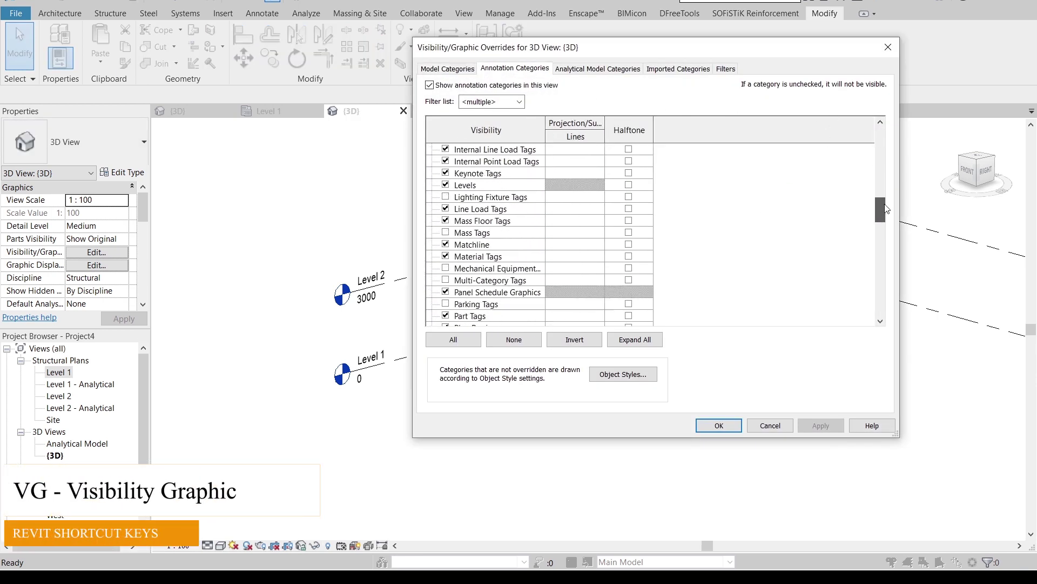
pyautogui.click(445, 185)
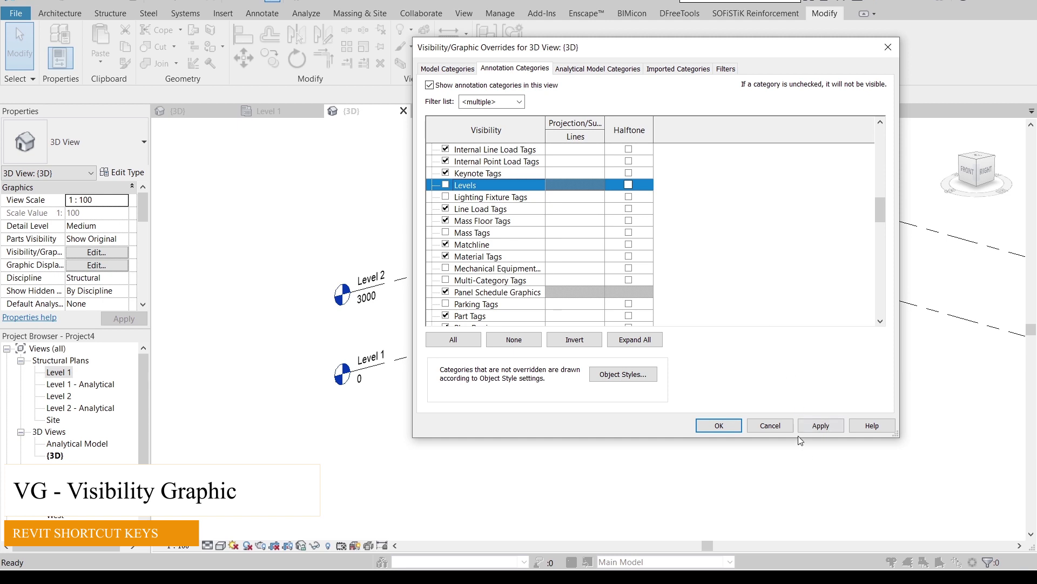
pyautogui.click(820, 426)
pyautogui.click(720, 427)
# Orient the 3D view to the front and start placing rebar in the foundation
pyautogui.keyDown('shift'); pyautogui.moveTo(516, 414); pyautogui.dragTo(581, 342, button='middle'); pyautogui.keyUp('shift')
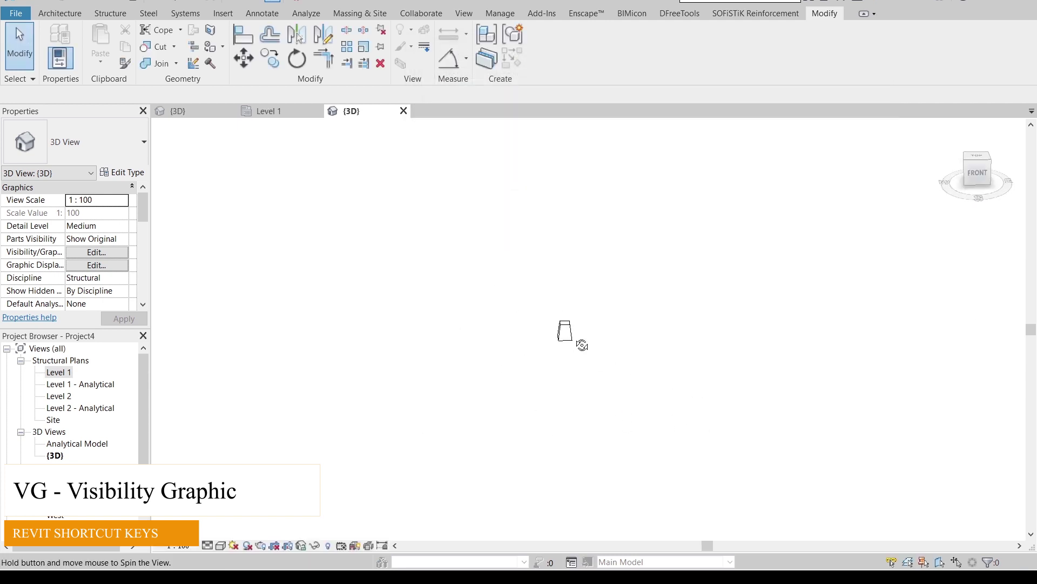
pyautogui.click(980, 174)
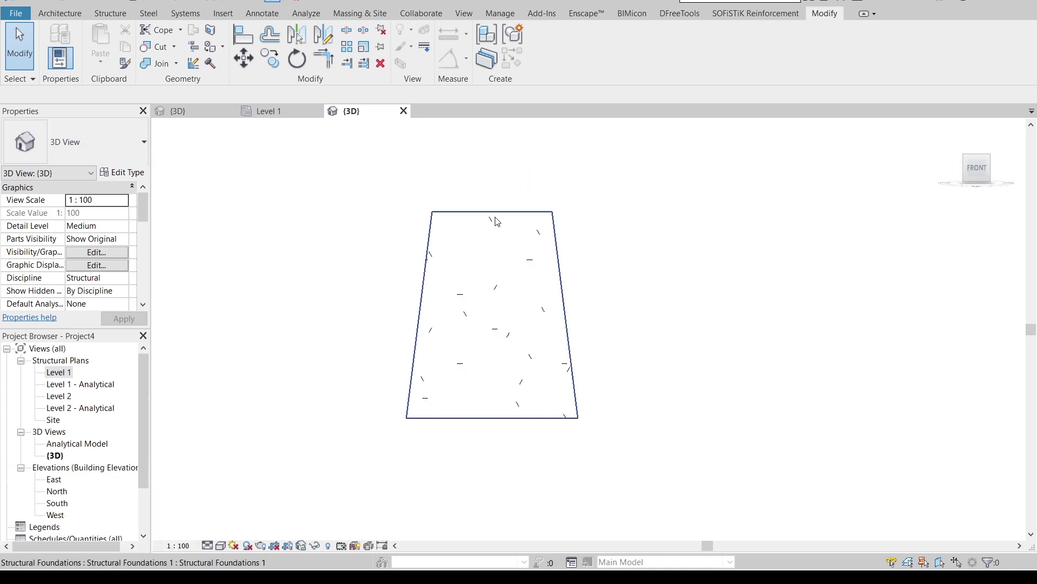
pyautogui.click(497, 236)
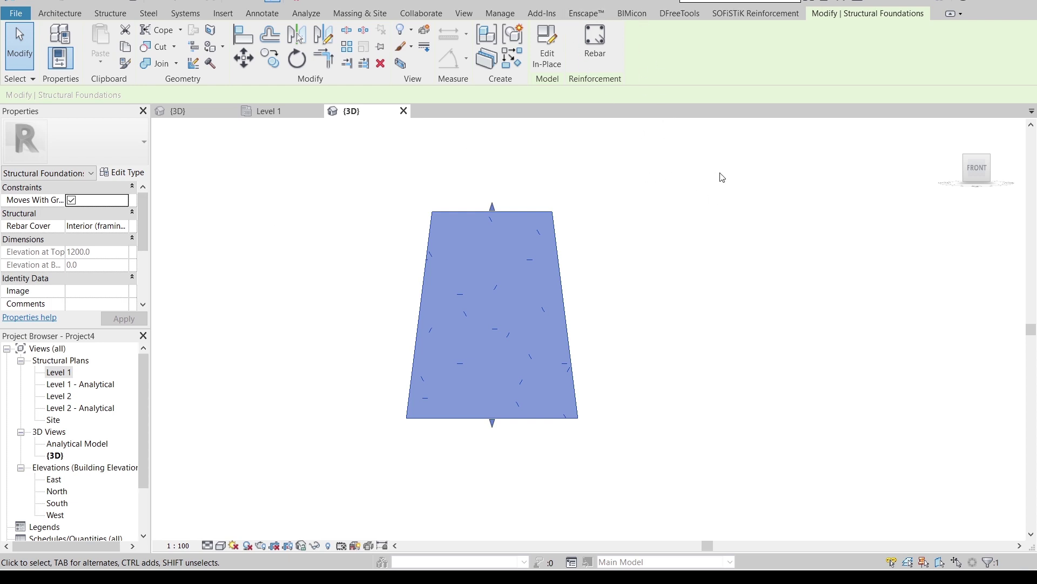
pyautogui.click(592, 51)
pyautogui.click(549, 317)
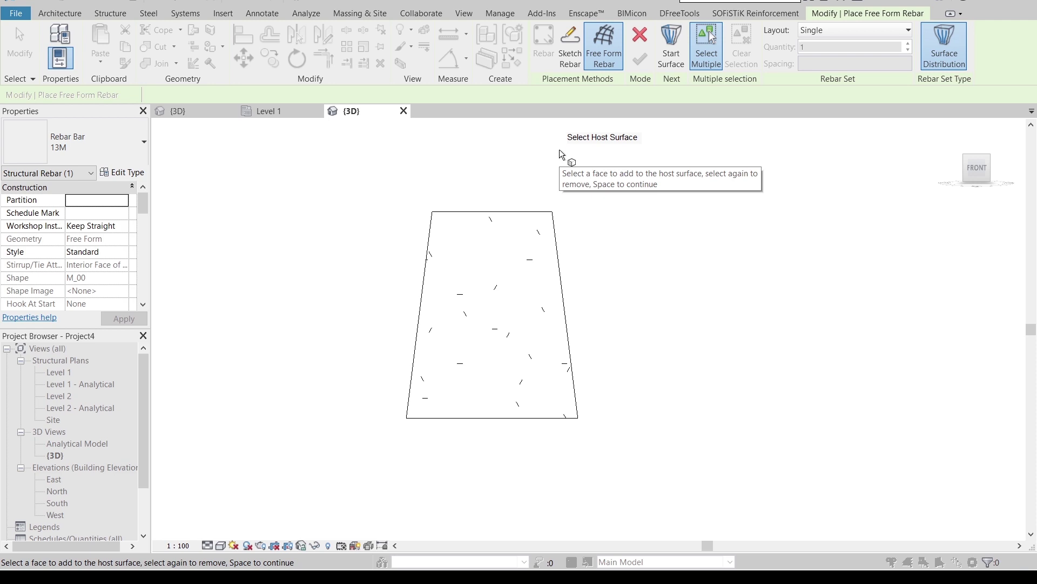
# Sketch a closed rectangular 13M rebar along the cover outline at the foundation's base, with sides about 919 mm, and finish it
pyautogui.click(570, 58)
pyautogui.click(530, 220)
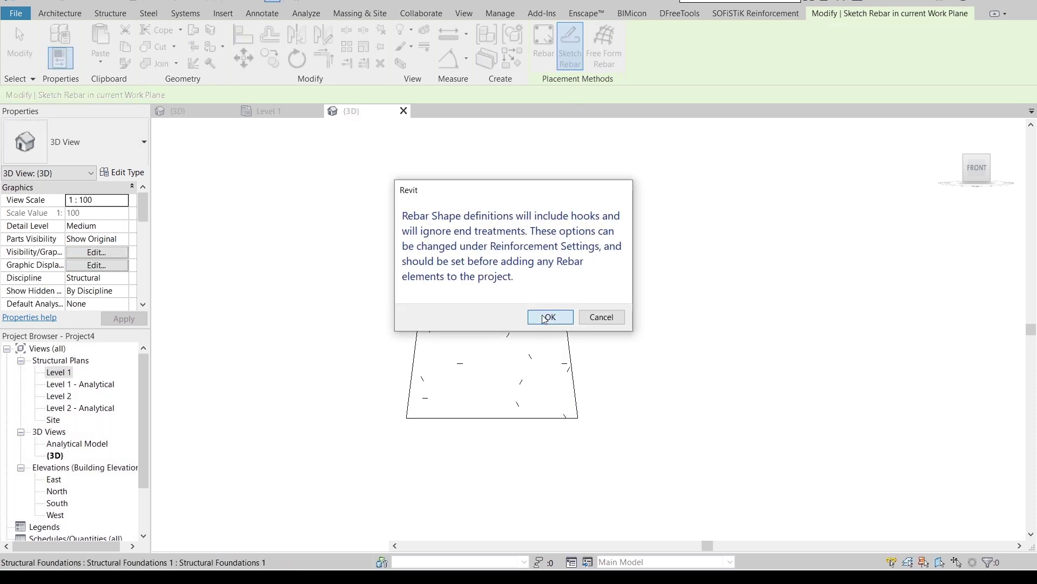
pyautogui.click(548, 318)
pyautogui.moveTo(659, 301)
pyautogui.keyDown('shift'); pyautogui.mouseDown(button='middle')
pyautogui.moveTo(544, 377)
pyautogui.moveTo(512, 339)
pyautogui.moveTo(535, 367)
pyautogui.mouseUp(button='middle'); pyautogui.keyUp('shift')
pyautogui.scroll(3, 538, 378)
pyautogui.scroll(-2, 524, 312)
pyautogui.moveTo(524, 313); pyautogui.dragTo(517, 345, button='middle')
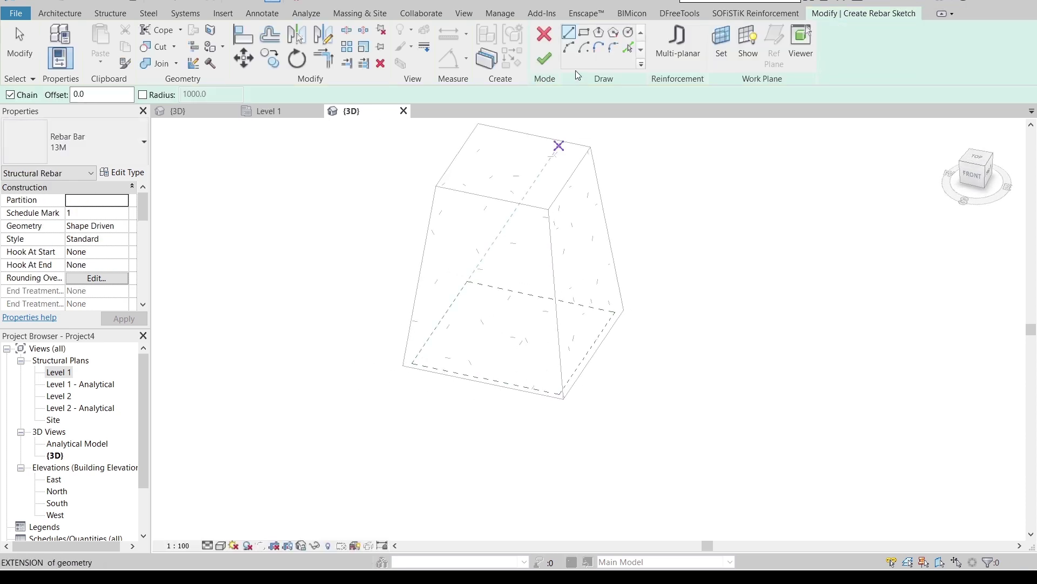
pyautogui.click(584, 32)
pyautogui.click(412, 363)
pyautogui.click(616, 312)
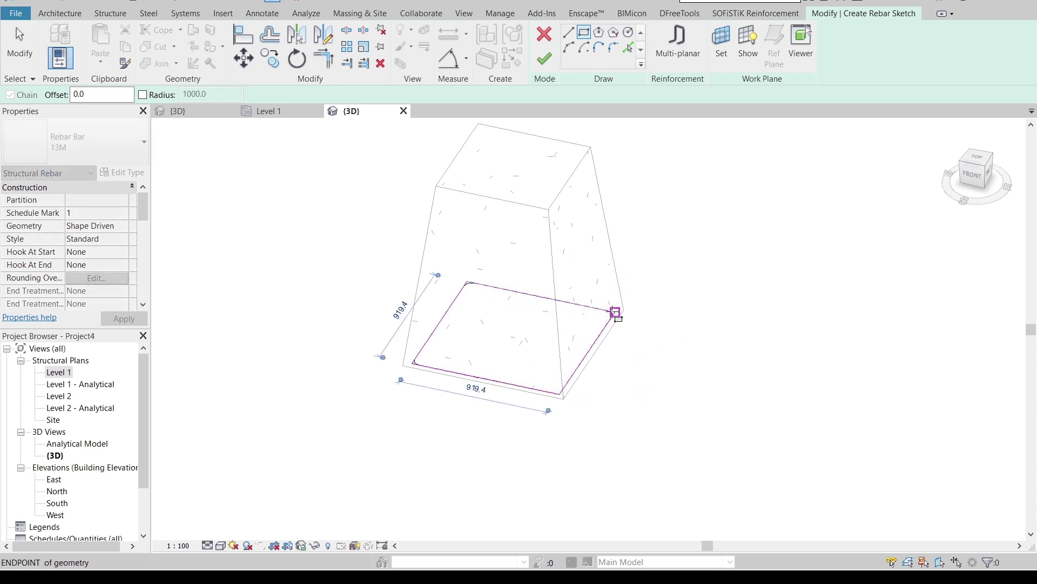
pyautogui.click(544, 58)
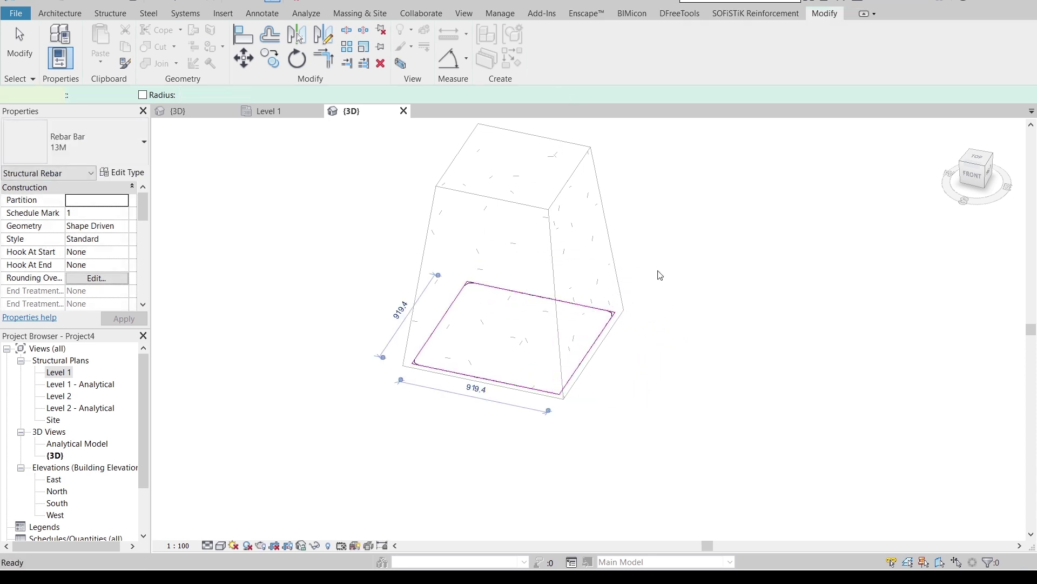
# Sketch a second rectangular rebar in the base plane, offset 20 mm inside the cover outline, and finish it
pyautogui.keyDown('shift'); pyautogui.moveTo(697, 252); pyautogui.dragTo(616, 381, button='middle'); pyautogui.keyUp('shift')
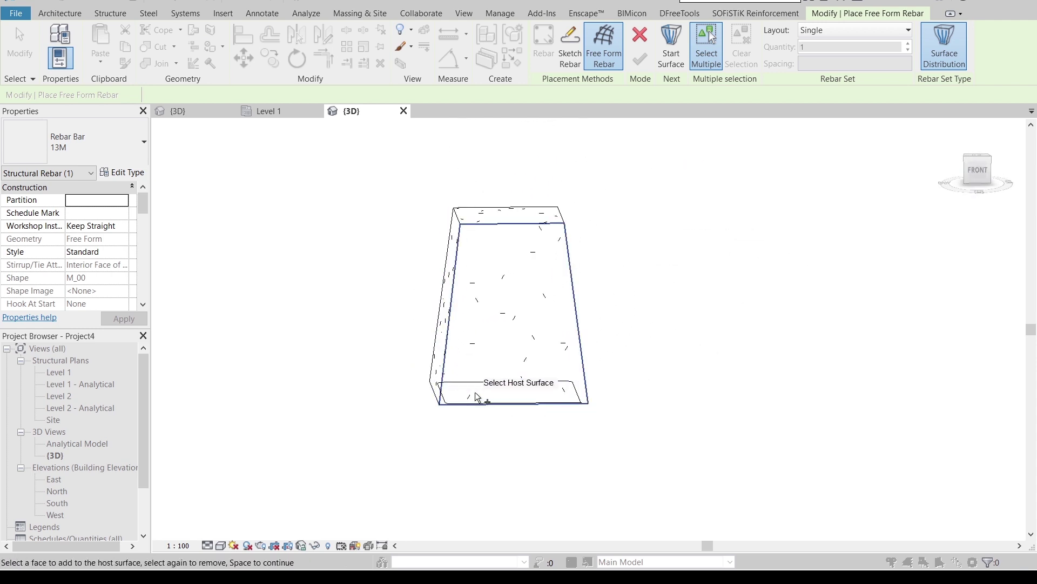
pyautogui.keyDown('shift'); pyautogui.moveTo(487, 245); pyautogui.dragTo(649, 210, button='middle'); pyautogui.keyUp('shift')
pyautogui.click(570, 46)
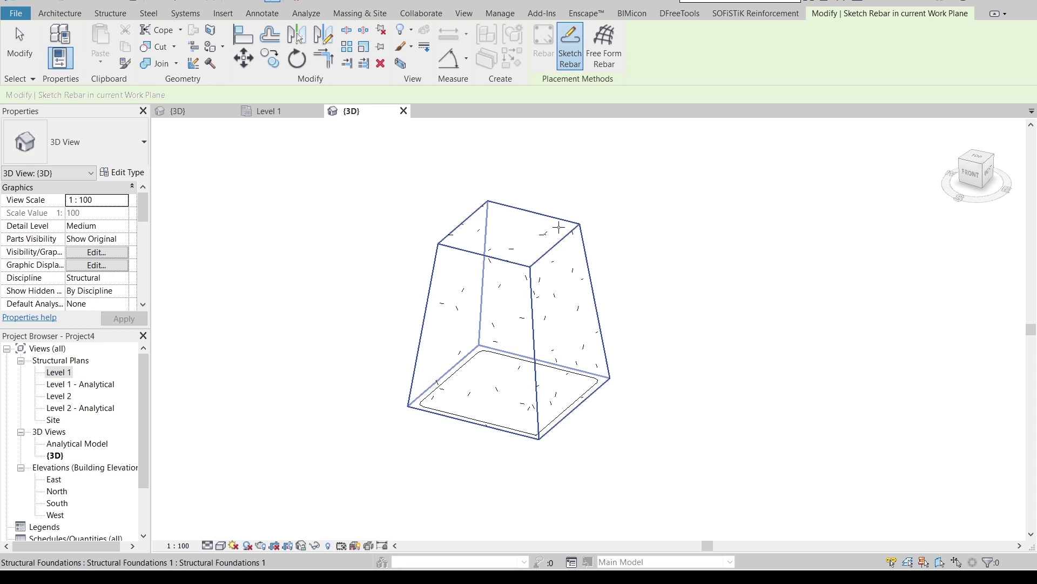
pyautogui.click(619, 210)
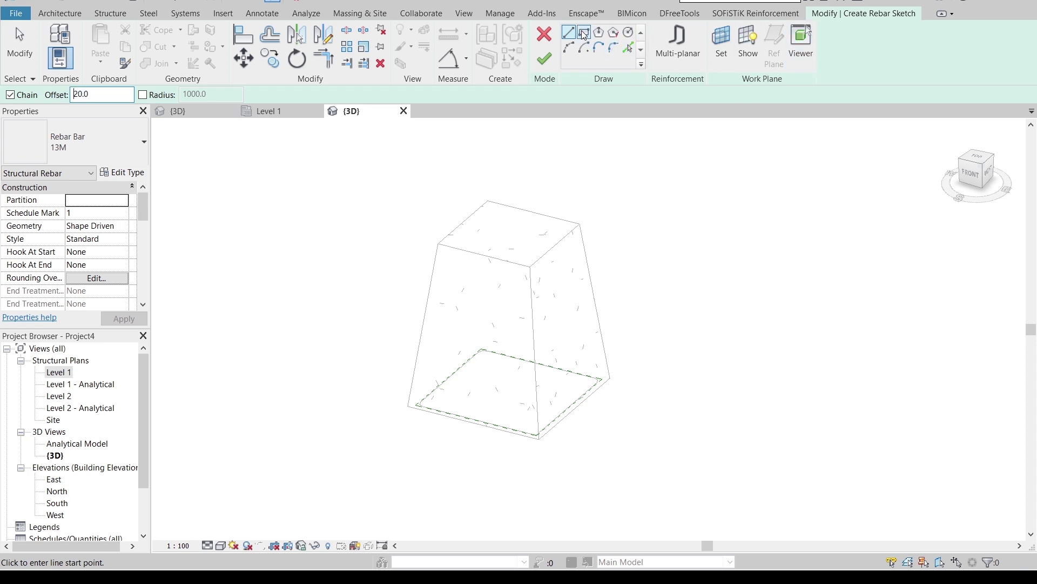
pyautogui.click(416, 404)
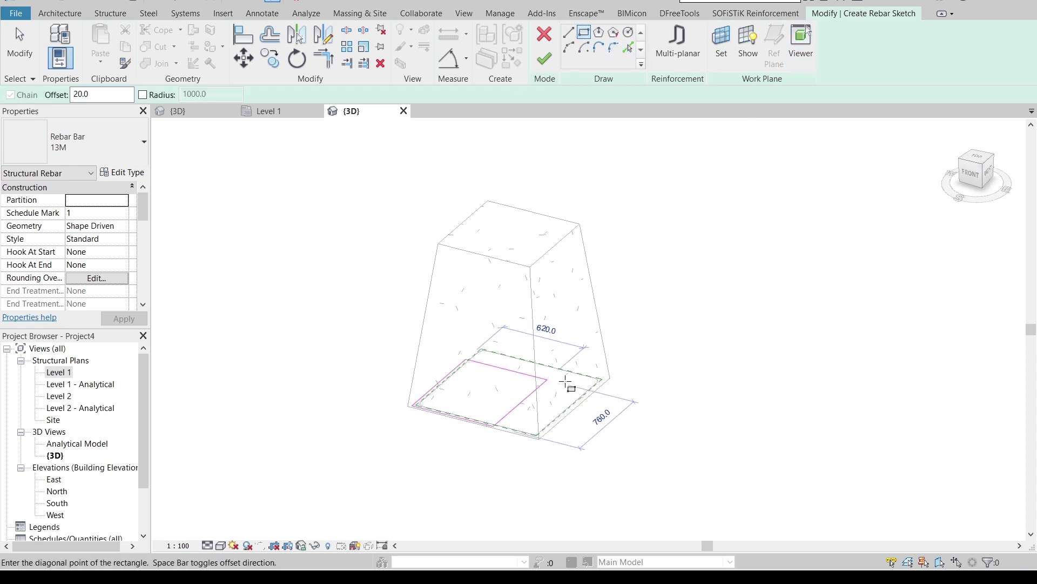
pyautogui.scroll(2, 586, 389)
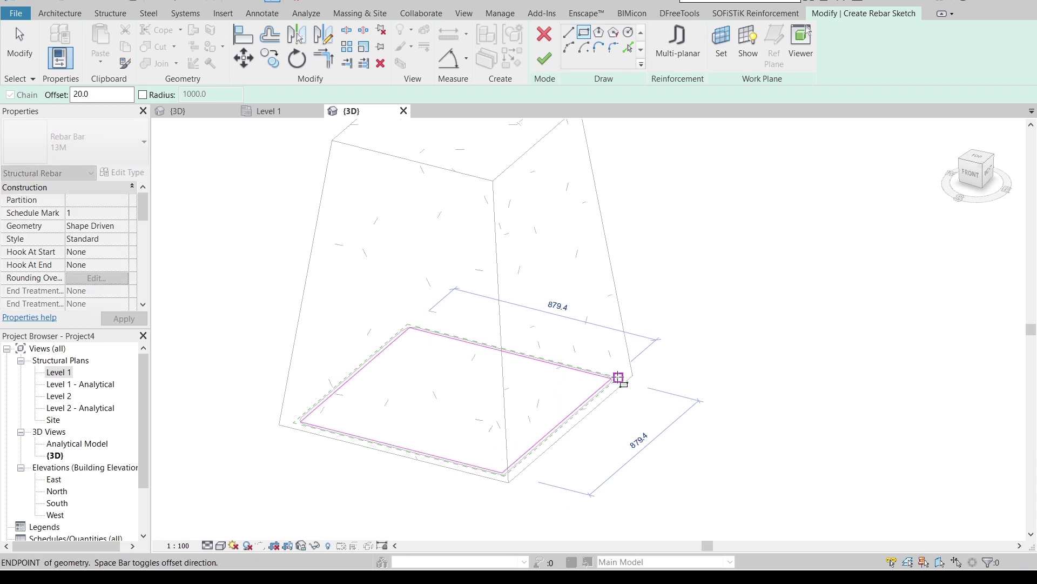
pyautogui.click(619, 377)
pyautogui.scroll(-3, 615, 283)
pyautogui.click(543, 61)
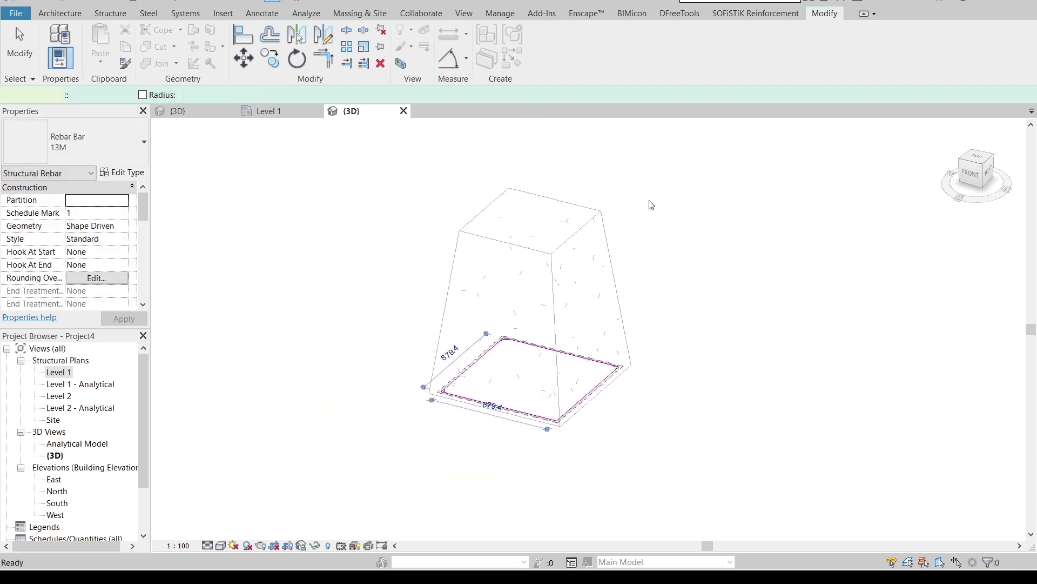
# Sketch a third rectangular rebar in the base plane, offset 40 mm inside the cover outline, and finish it
pyautogui.click(570, 52)
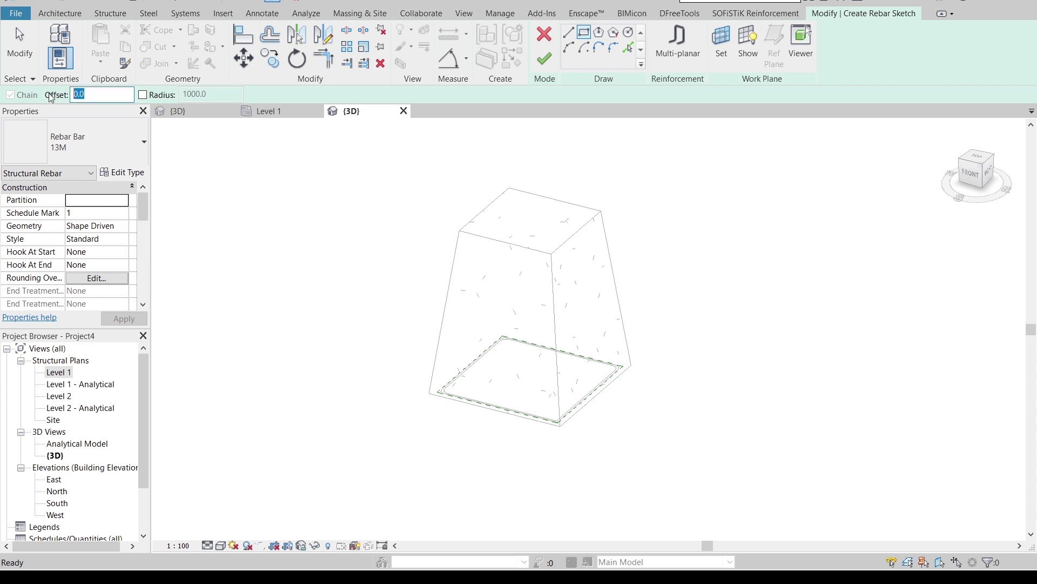
pyautogui.click(437, 391)
pyautogui.scroll(3, 621, 372)
pyautogui.click(694, 384)
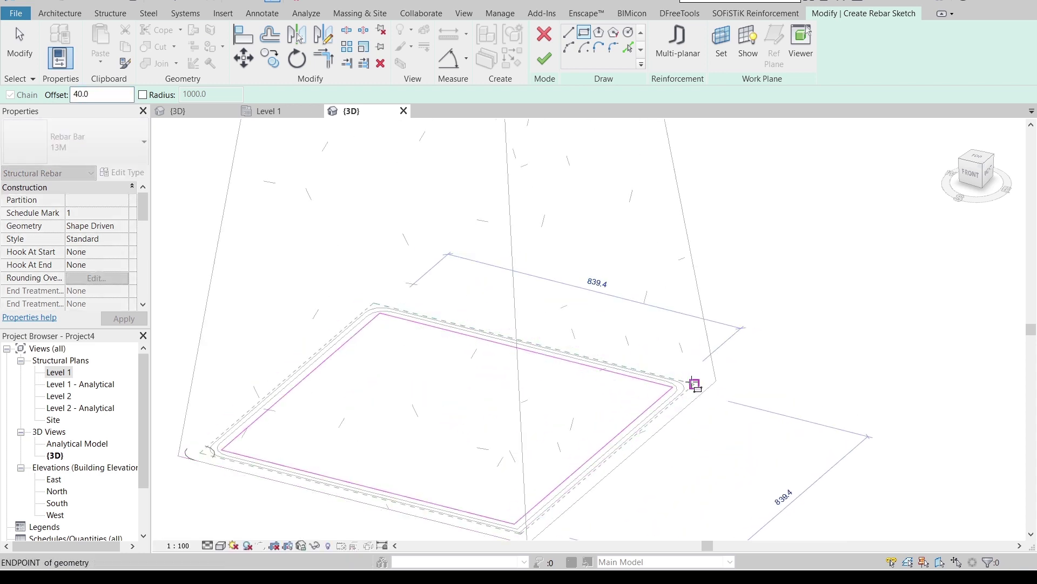
pyautogui.click(544, 58)
# Sketch a fourth rectangular rebar inside the previous three in the base plane, continuing their 20 mm spacing, and finish it
pyautogui.moveTo(111, 95); pyautogui.dragTo(33, 98)
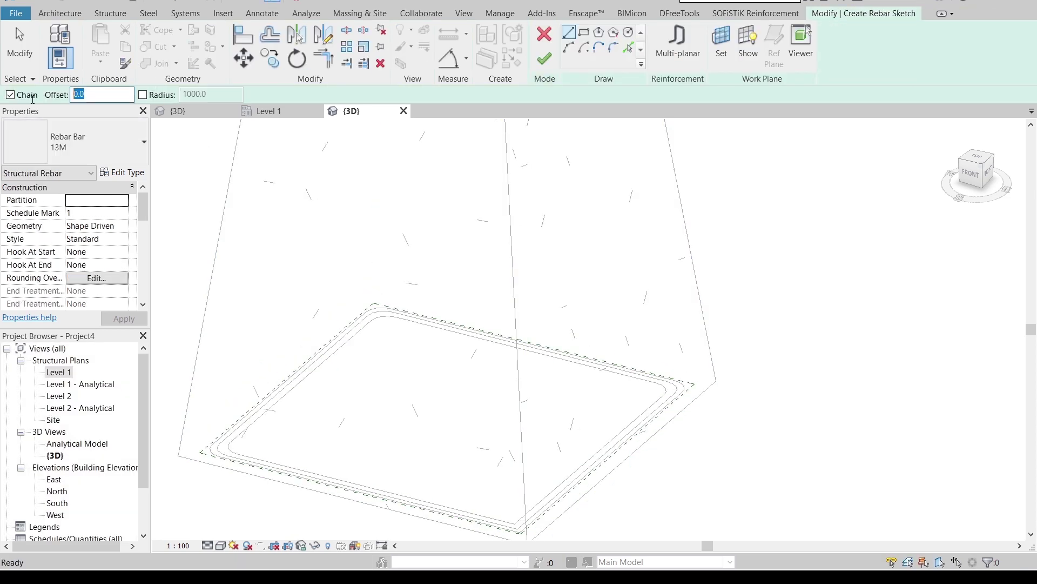
pyautogui.click(584, 32)
pyautogui.click(198, 451)
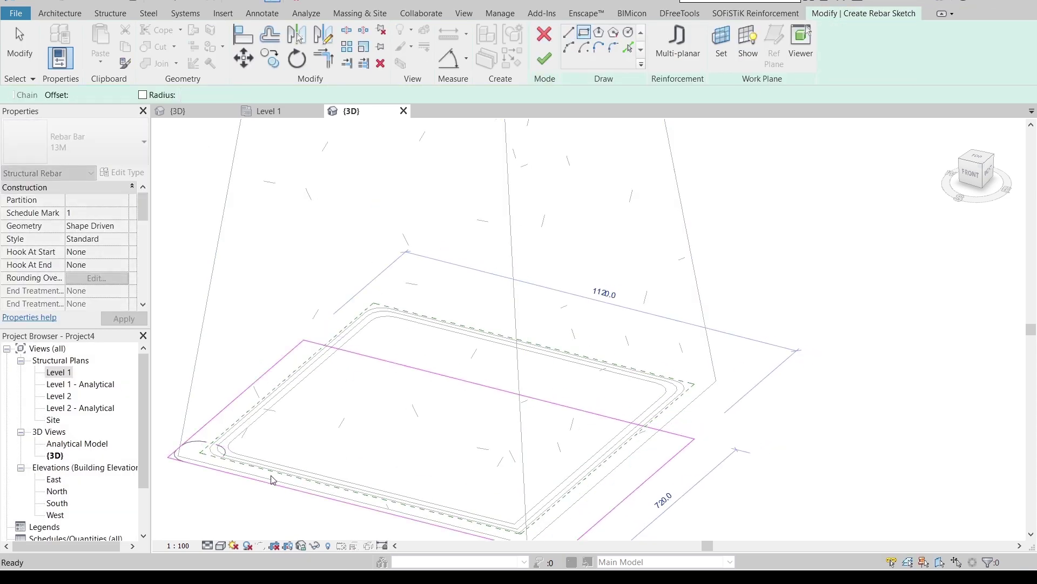
pyautogui.click(691, 384)
pyautogui.click(544, 58)
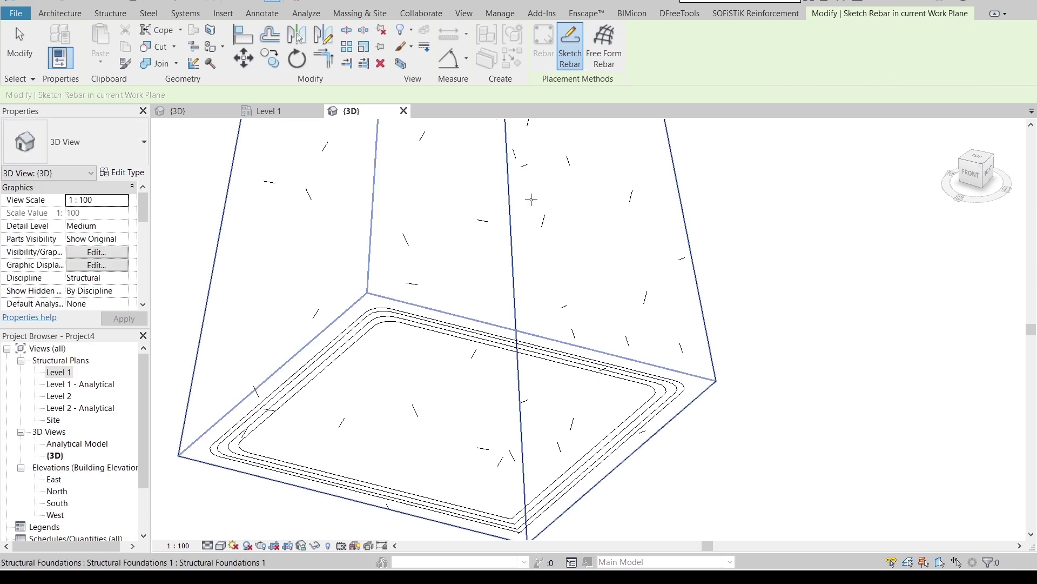
# Sketch a fifth rectangular rebar in the base plane, offset 80 mm inside the cover outline, and finish it
pyautogui.click(584, 32)
pyautogui.click(203, 450)
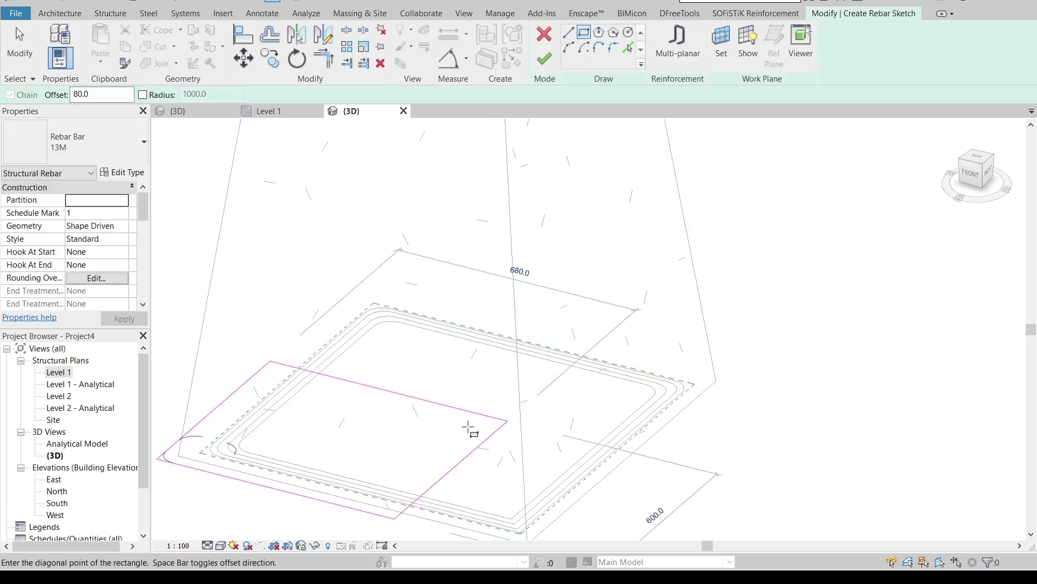
pyautogui.click(691, 385)
pyautogui.click(544, 58)
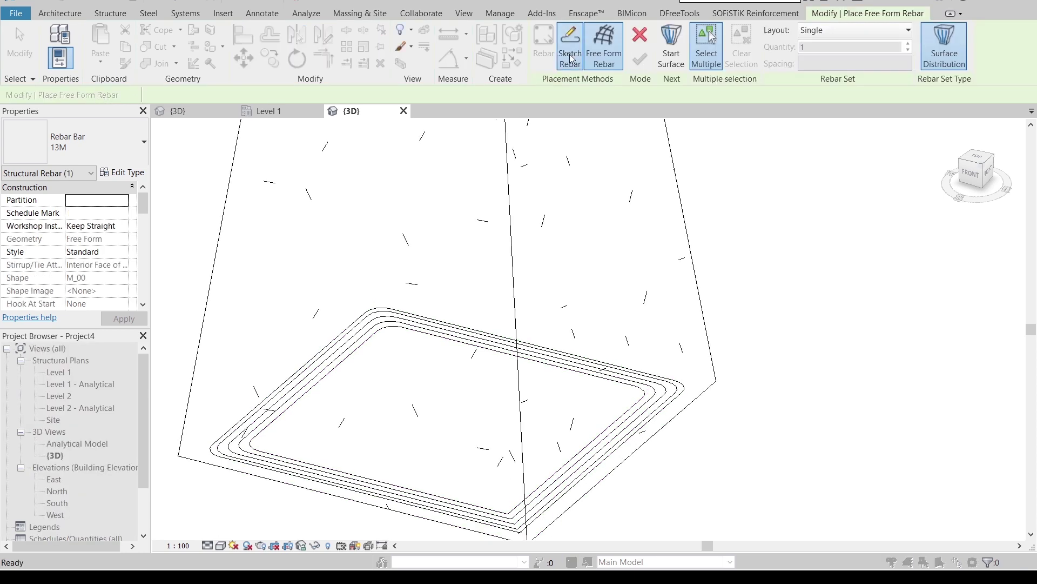
# Sketch a sixth rectangular rebar in the base plane, offset 100 mm inside the cover outline, and end rebar placement
pyautogui.click(571, 59)
pyautogui.click(239, 446)
pyautogui.click(583, 33)
pyautogui.click(203, 454)
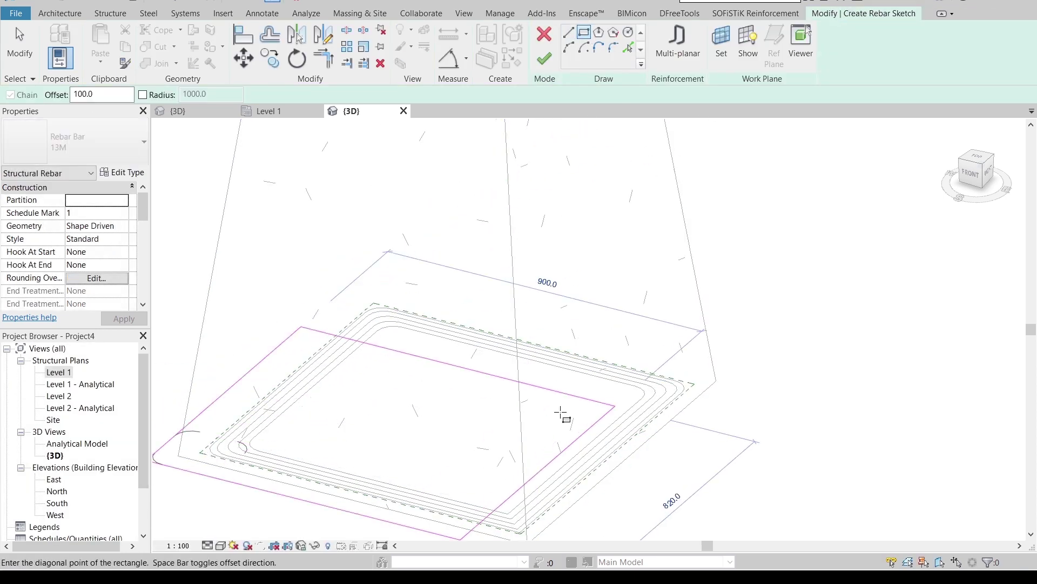
pyautogui.click(695, 384)
pyautogui.scroll(-3, 764, 396)
pyautogui.click(544, 58)
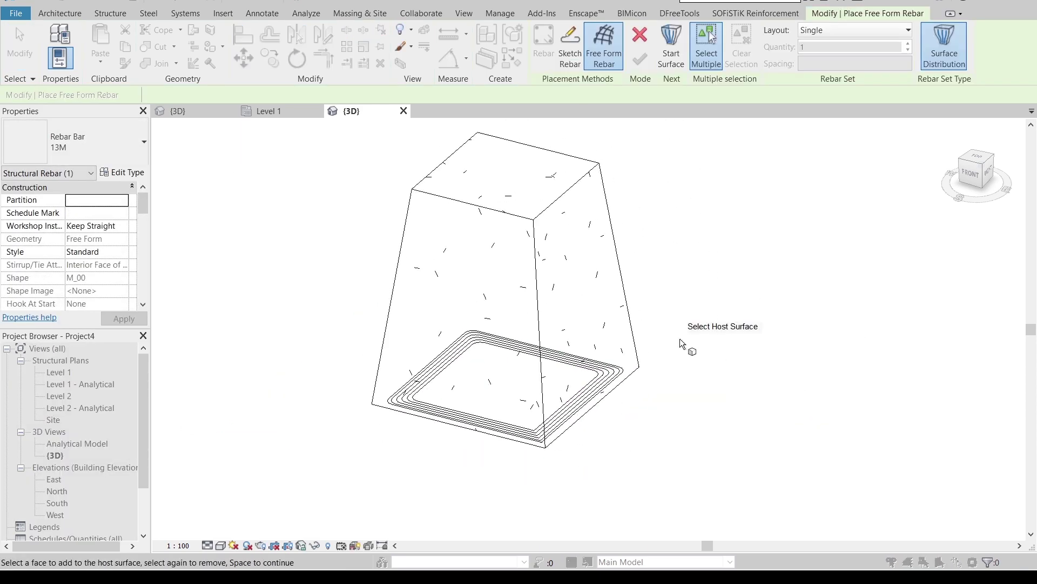
pyautogui.press('Escape')
# Move the second rebar loop from the outside 200 mm up from the foundation's base plane in the front view
pyautogui.keyDown('shift'); pyautogui.moveTo(624, 465); pyautogui.dragTo(641, 438, button='middle'); pyautogui.keyUp('shift')
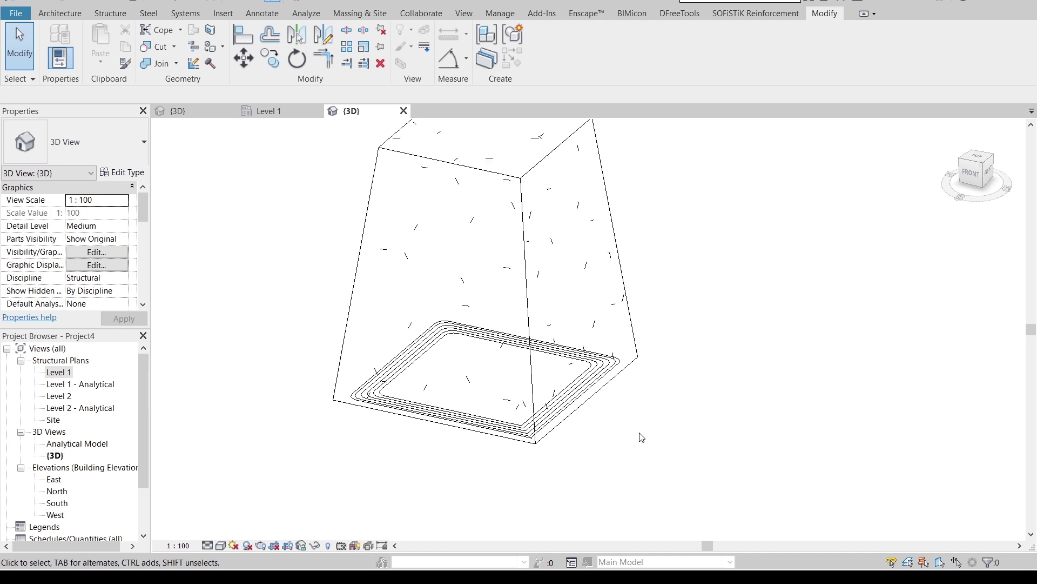
pyautogui.scroll(3, 470, 481)
pyautogui.scroll(4, 481, 359)
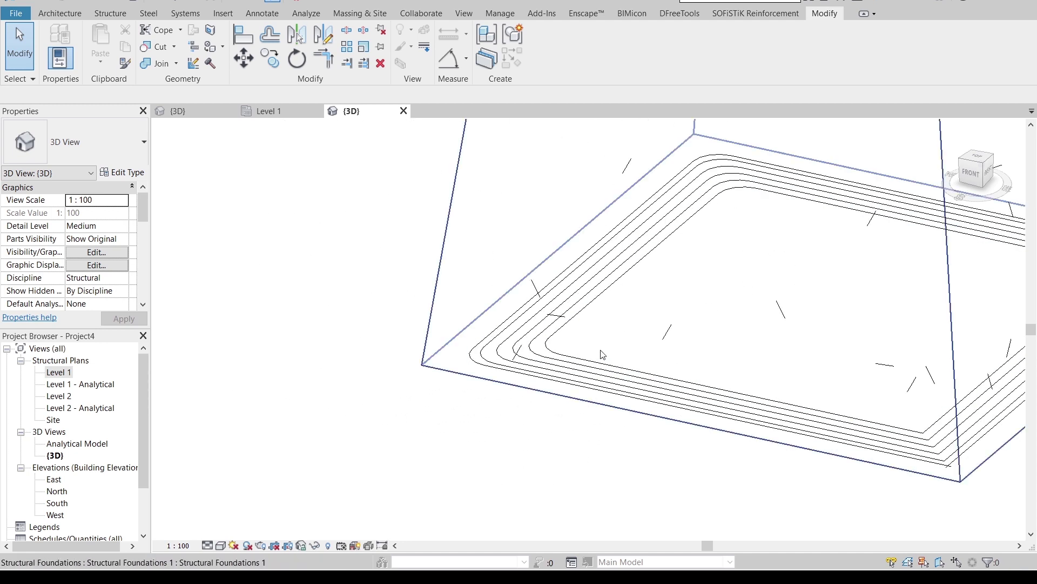
pyautogui.click(535, 381)
pyautogui.scroll(-5, 535, 381)
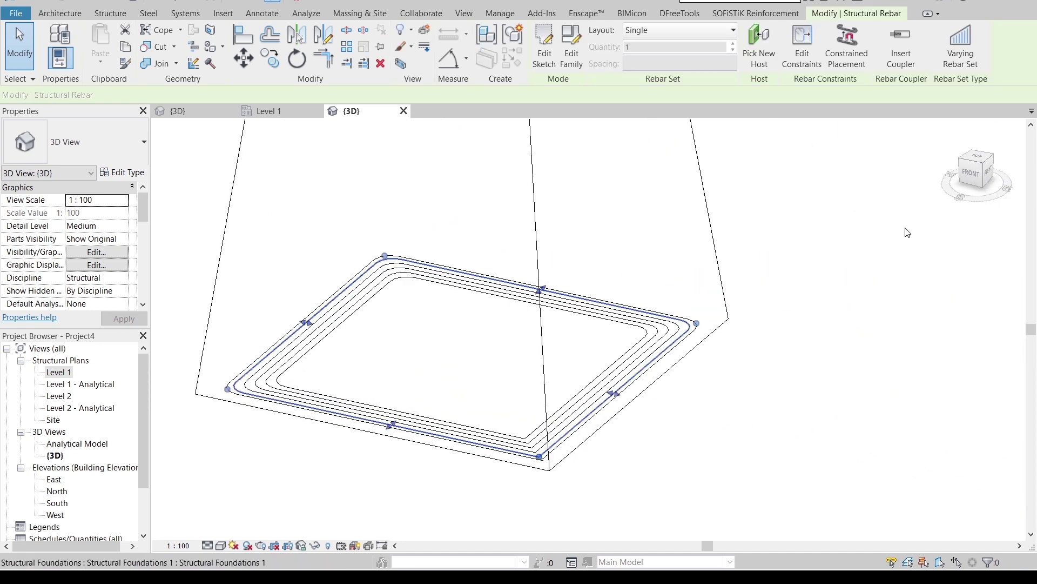
pyautogui.scroll(2, 826, 326)
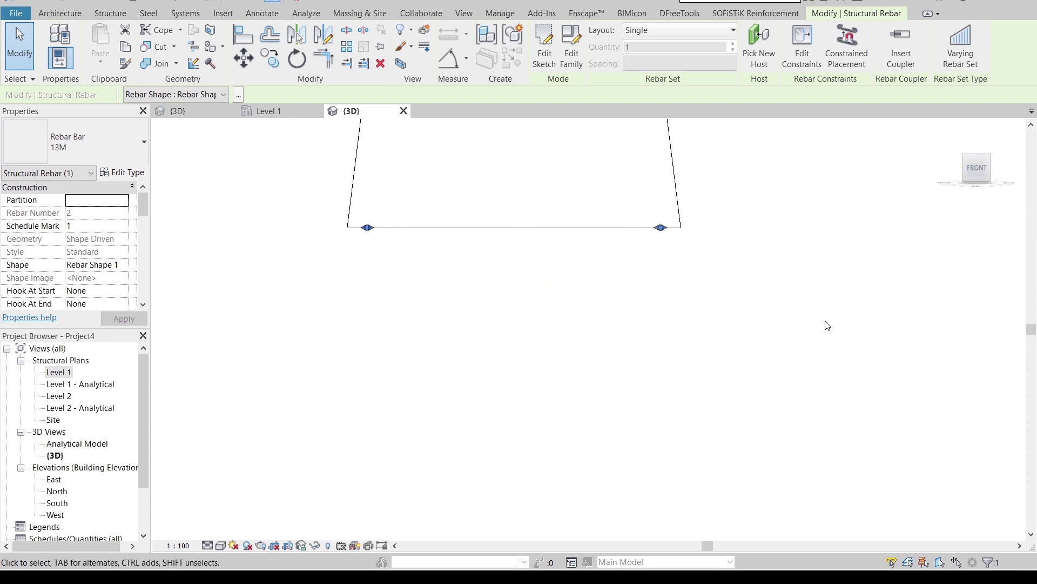
pyautogui.press('m')
pyautogui.press('v')
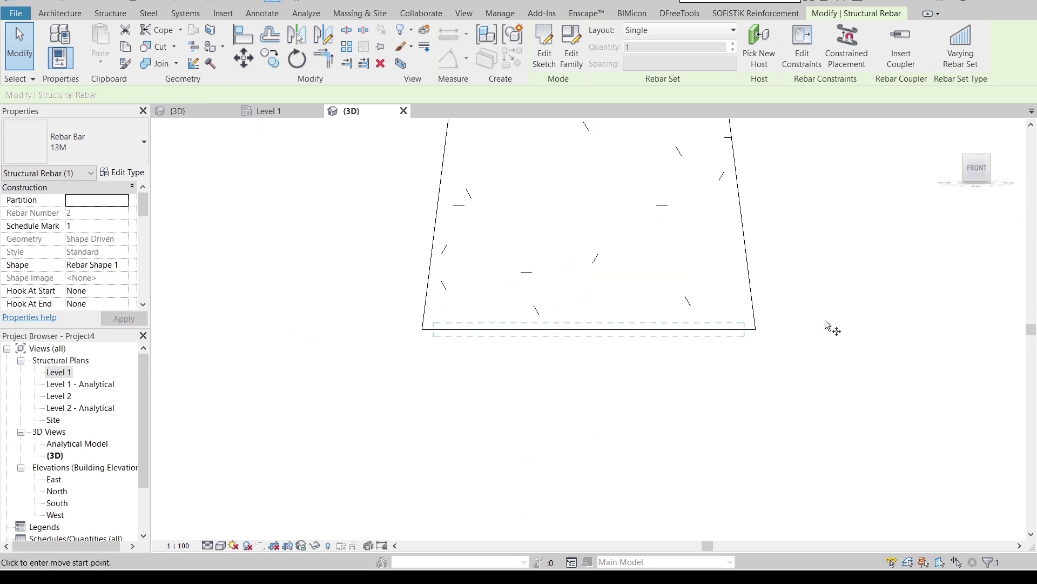
pyautogui.click(756, 329)
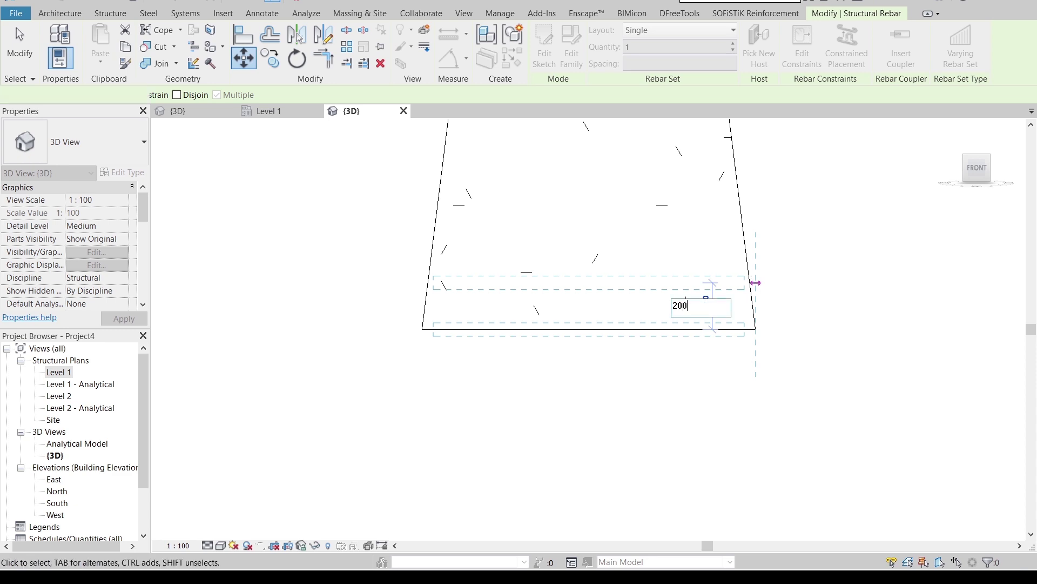
pyautogui.press('Return')
pyautogui.press('Escape')
# Move the third rebar loop from the outside 400 mm up from the foundation's base plane
pyautogui.keyDown('shift'); pyautogui.moveTo(836, 285); pyautogui.dragTo(759, 316, button='middle'); pyautogui.keyUp('shift')
pyautogui.click(977, 173)
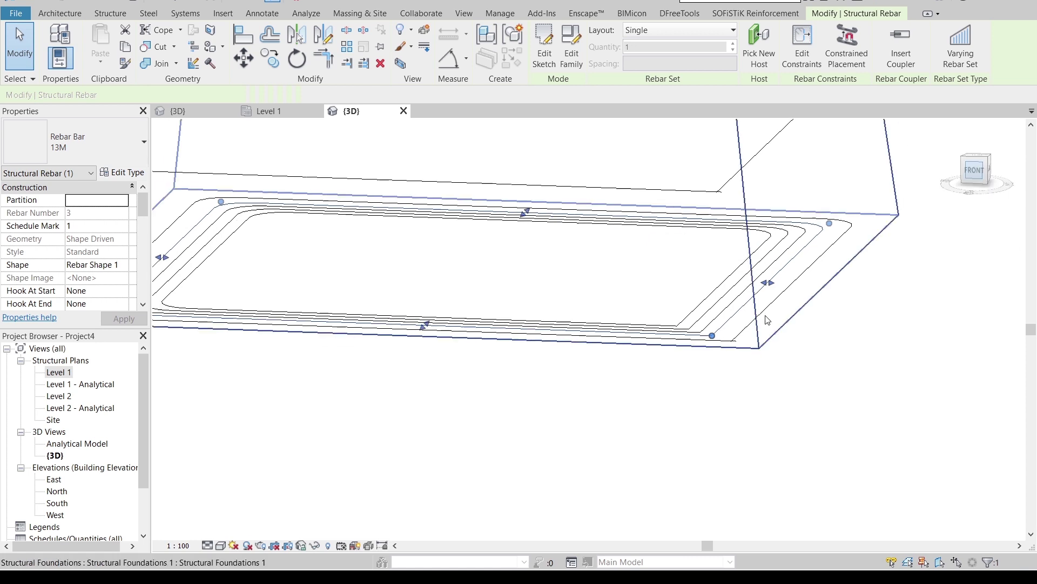
pyautogui.press('m')
pyautogui.press('v')
pyautogui.click(763, 329)
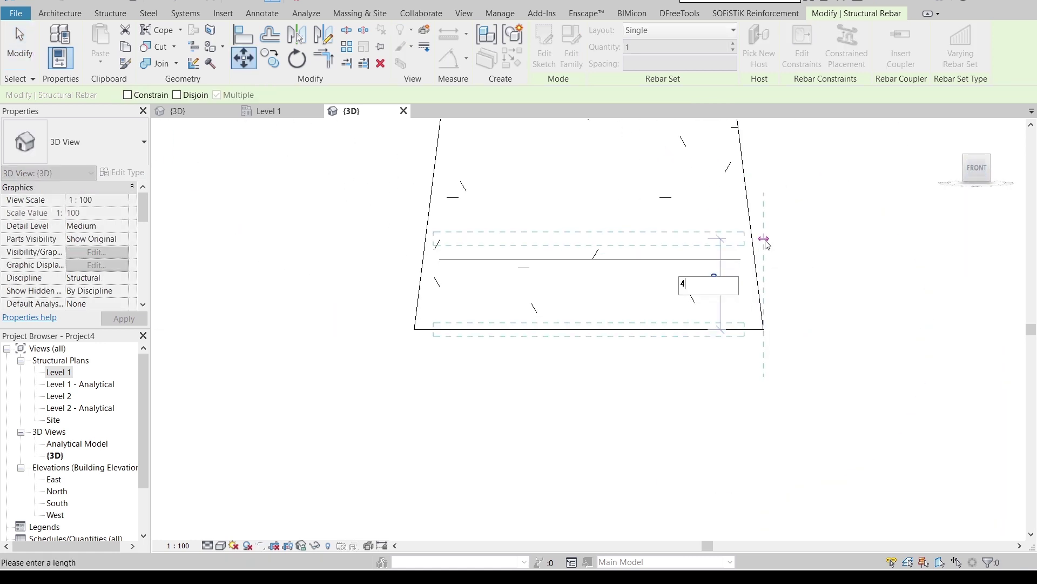
pyautogui.write('400')
pyautogui.press('Return')
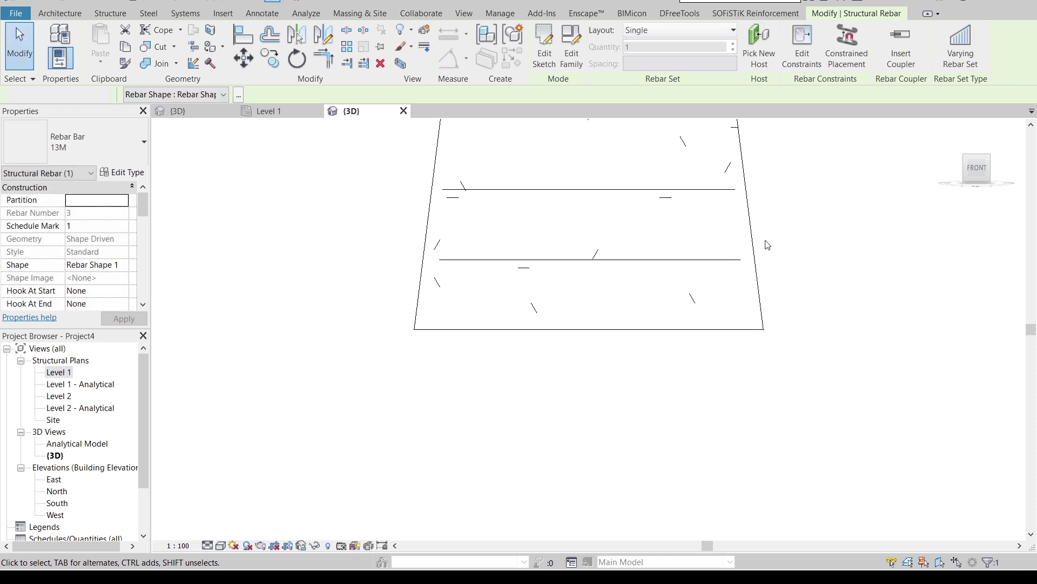
pyautogui.press('Escape')
# Raise the innermost rebar loop 600 mm above the foundation's base plane
pyautogui.keyDown('shift'); pyautogui.moveTo(778, 334); pyautogui.dragTo(685, 353, button='middle'); pyautogui.keyUp('shift')
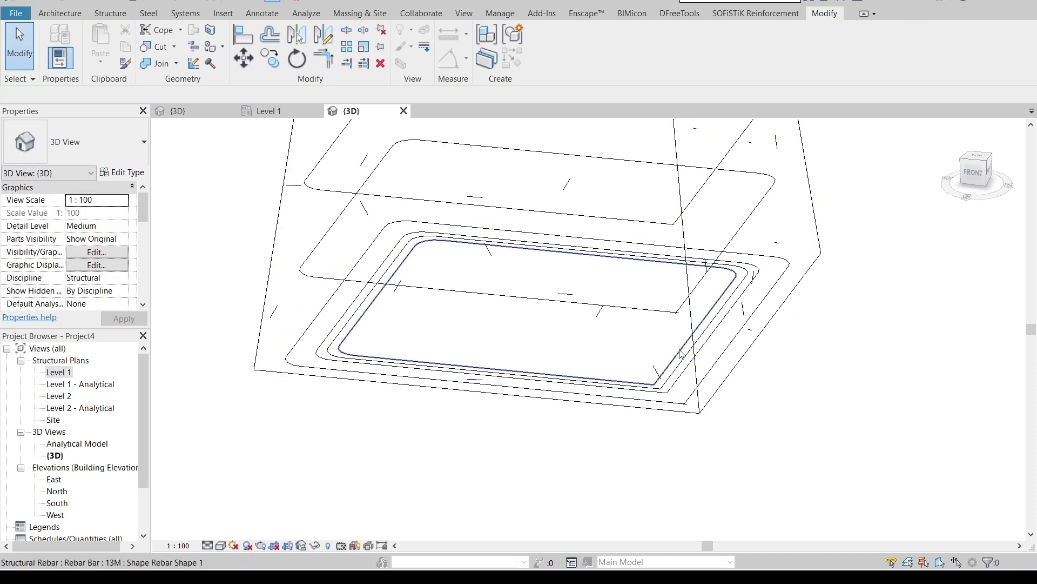
pyautogui.click(972, 173)
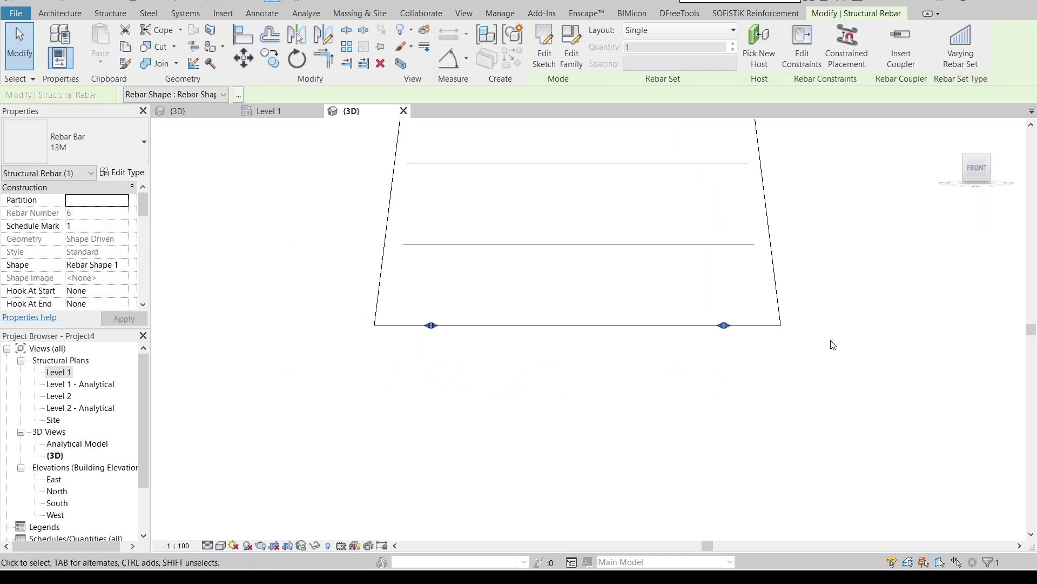
pyautogui.press('m')
pyautogui.press('v')
pyautogui.click(792, 329)
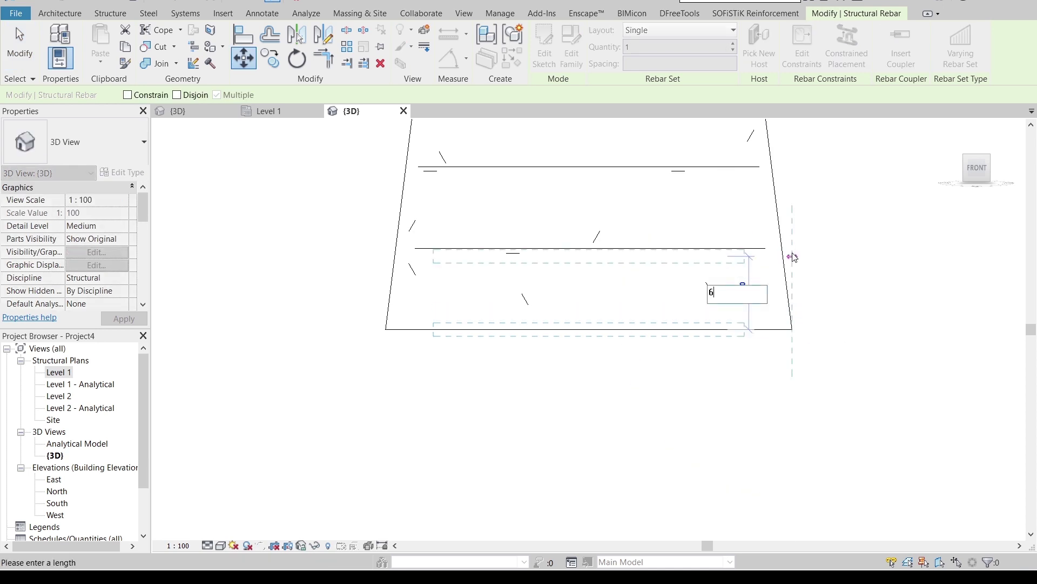
pyautogui.press('Return')
pyautogui.press('Escape')
# Raise the fourth rebar loop, the larger of the two remaining inner base loops, by 800 mm
pyautogui.keyDown('shift'); pyautogui.moveTo(815, 303); pyautogui.dragTo(729, 361, button='middle'); pyautogui.keyUp('shift')
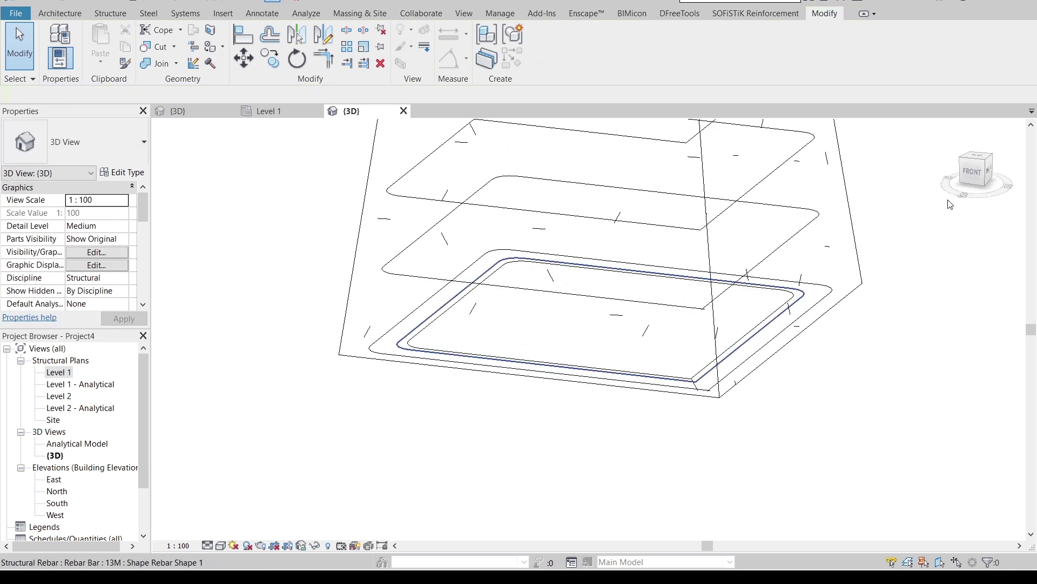
pyautogui.click(973, 176)
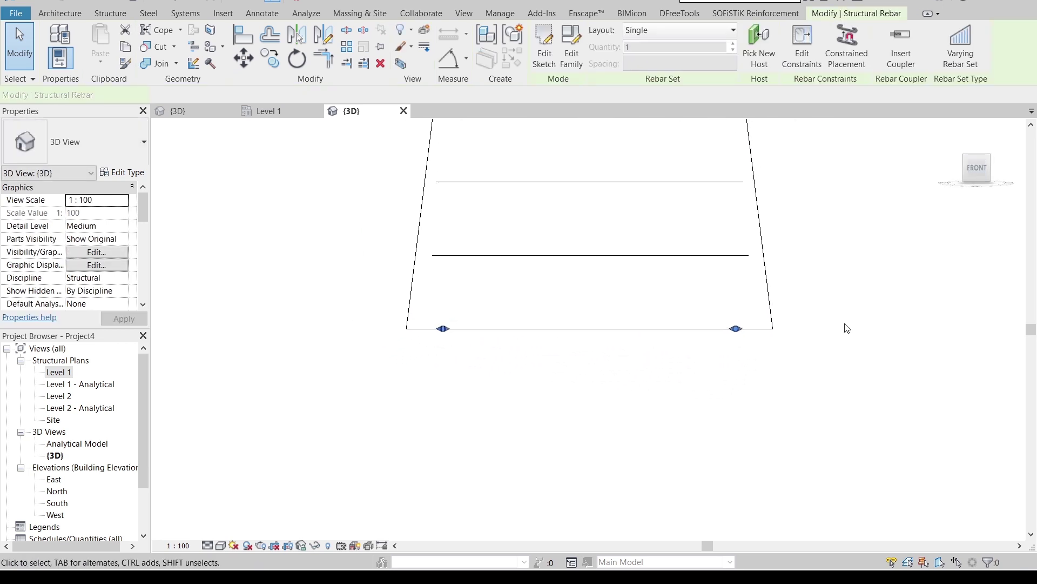
pyautogui.press('m')
pyautogui.press('v')
pyautogui.click(772, 329)
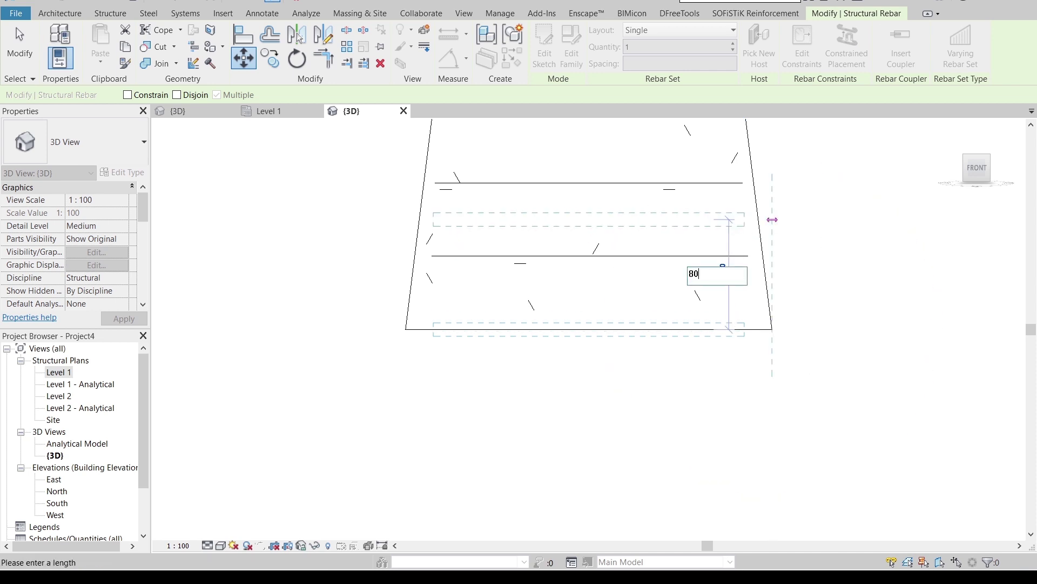
pyautogui.press('Return')
pyautogui.press('Escape')
# Raise the fifth rebar loop, the last inner one in the base plane, by 1000 mm
pyautogui.keyDown('shift'); pyautogui.moveTo(834, 290); pyautogui.dragTo(737, 343, button='middle'); pyautogui.keyUp('shift')
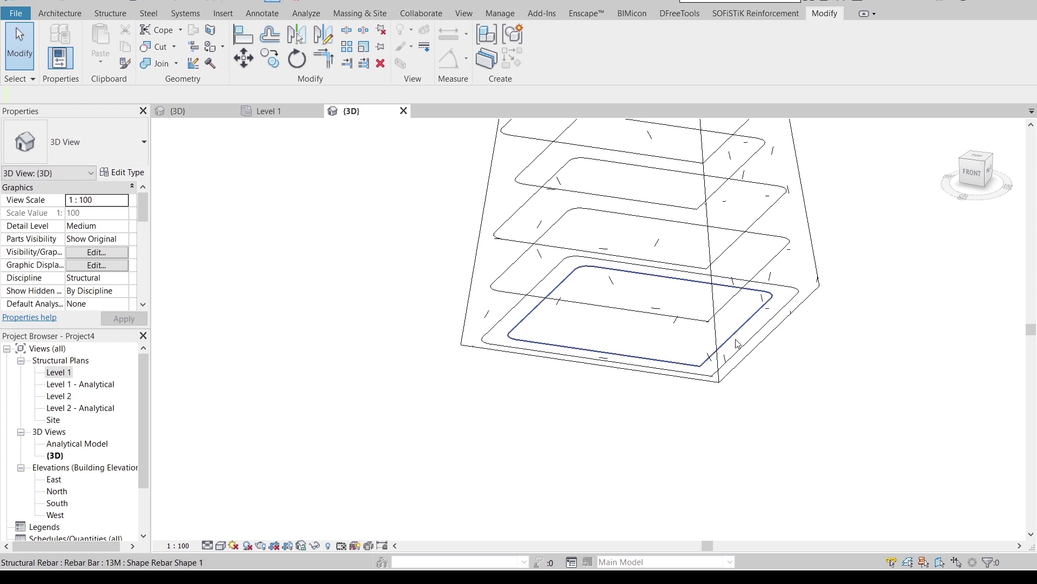
pyautogui.click(972, 172)
pyautogui.press('m')
pyautogui.press('v')
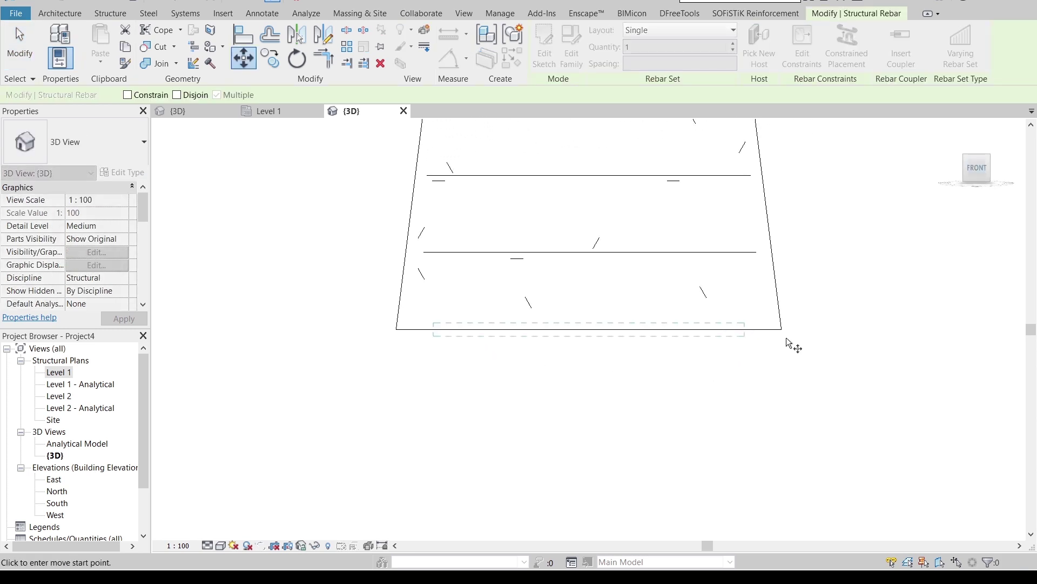
pyautogui.click(782, 328)
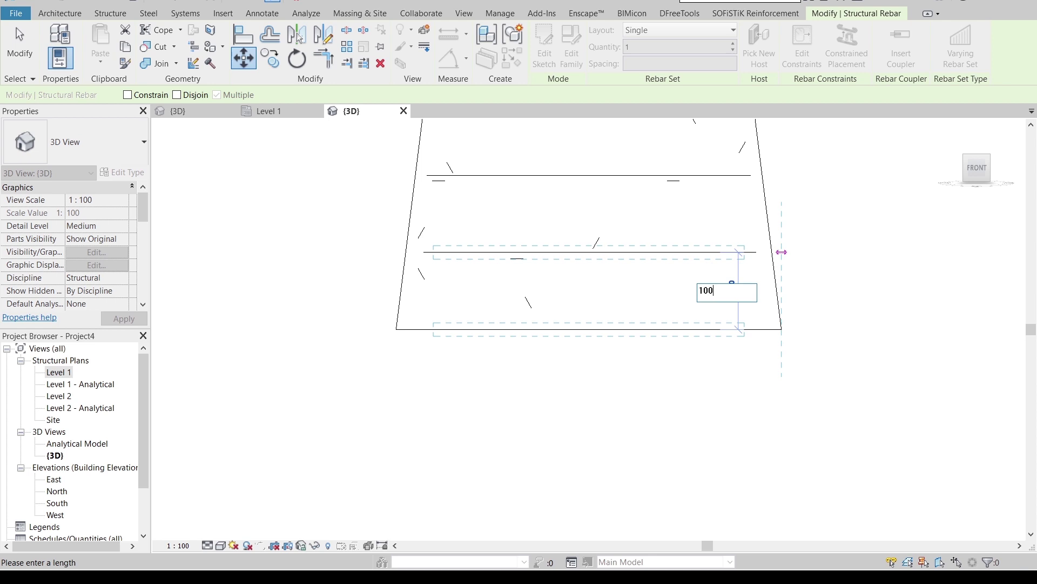
pyautogui.press('Return')
pyautogui.scroll(-1, 782, 260)
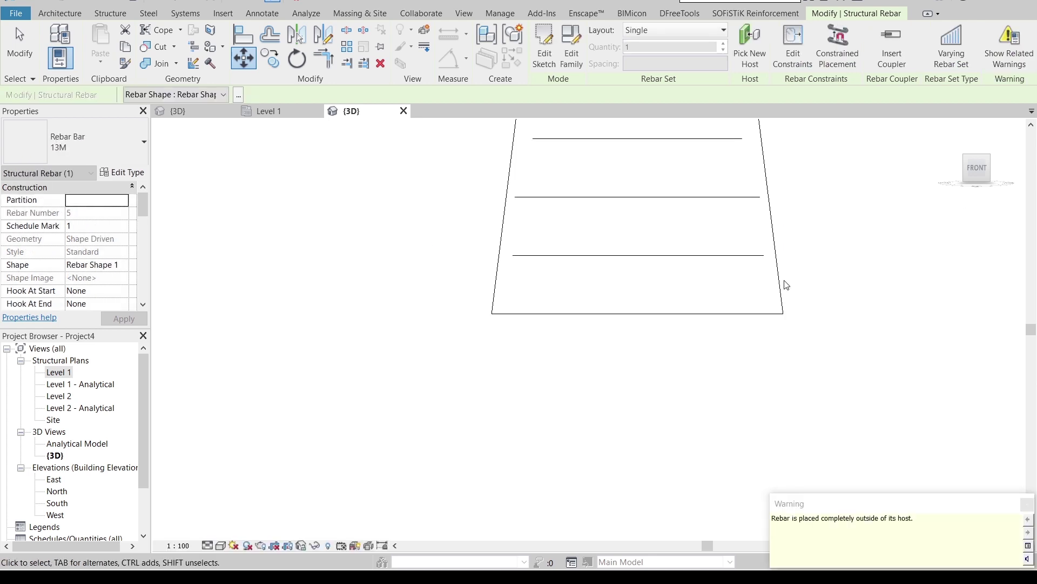
pyautogui.moveTo(813, 207); pyautogui.dragTo(762, 423, button='middle')
pyautogui.scroll(-1, 761, 423)
pyautogui.press('Escape')
pyautogui.keyDown('shift'); pyautogui.moveTo(749, 303); pyautogui.dragTo(853, 332, button='middle'); pyautogui.keyUp('shift')
pyautogui.scroll(3, 853, 332)
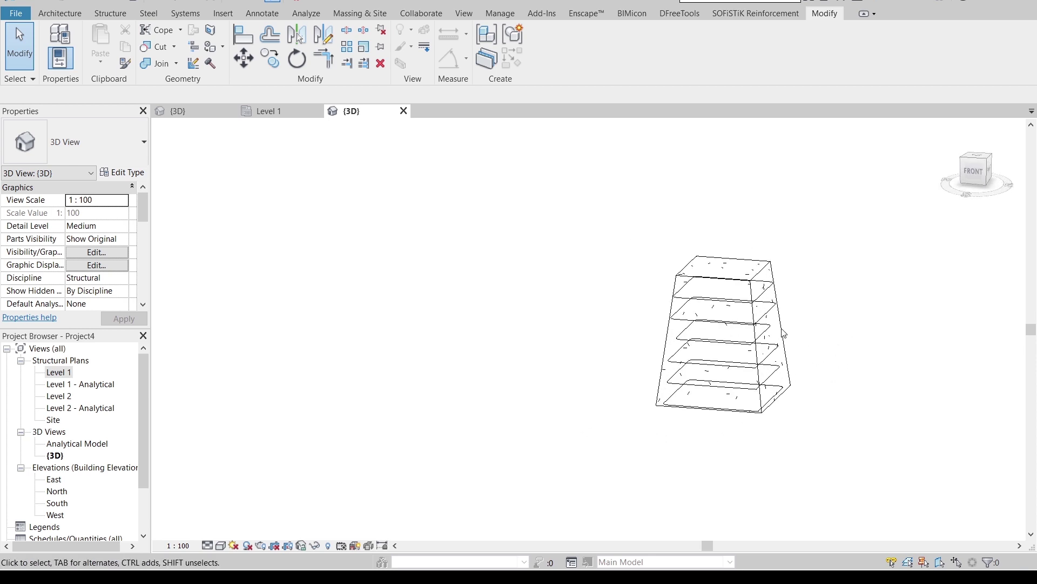
pyautogui.click(699, 331)
pyautogui.keyDown('shift'); pyautogui.moveTo(875, 317); pyautogui.dragTo(878, 248, button='middle'); pyautogui.keyUp('shift')
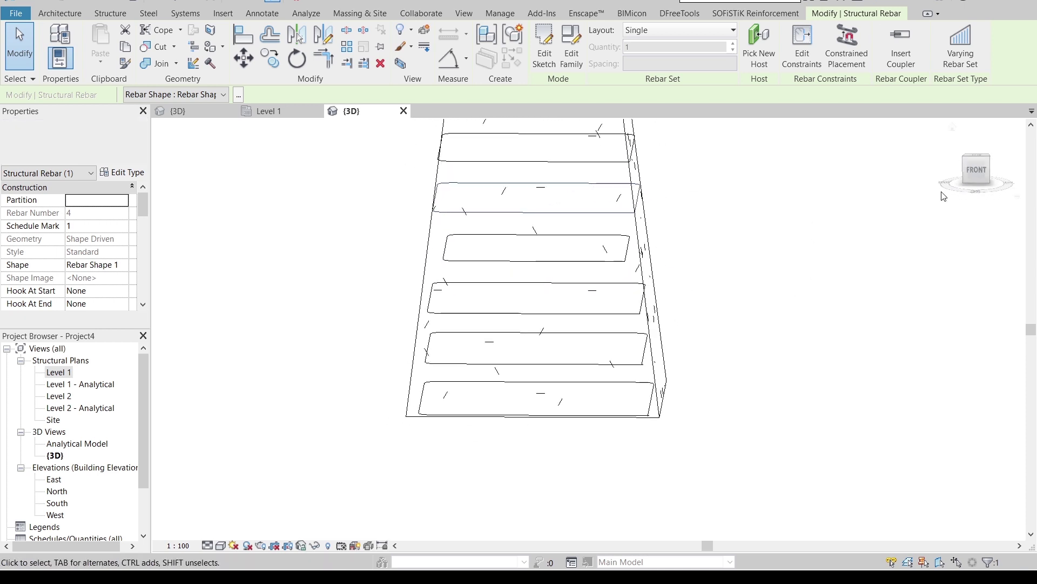
pyautogui.click(975, 173)
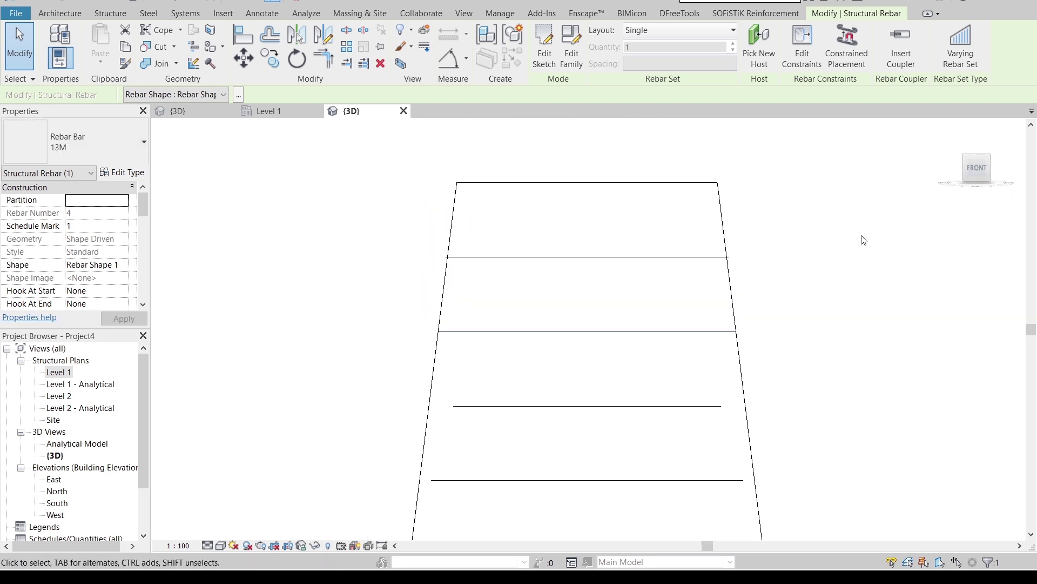
pyautogui.click(756, 291)
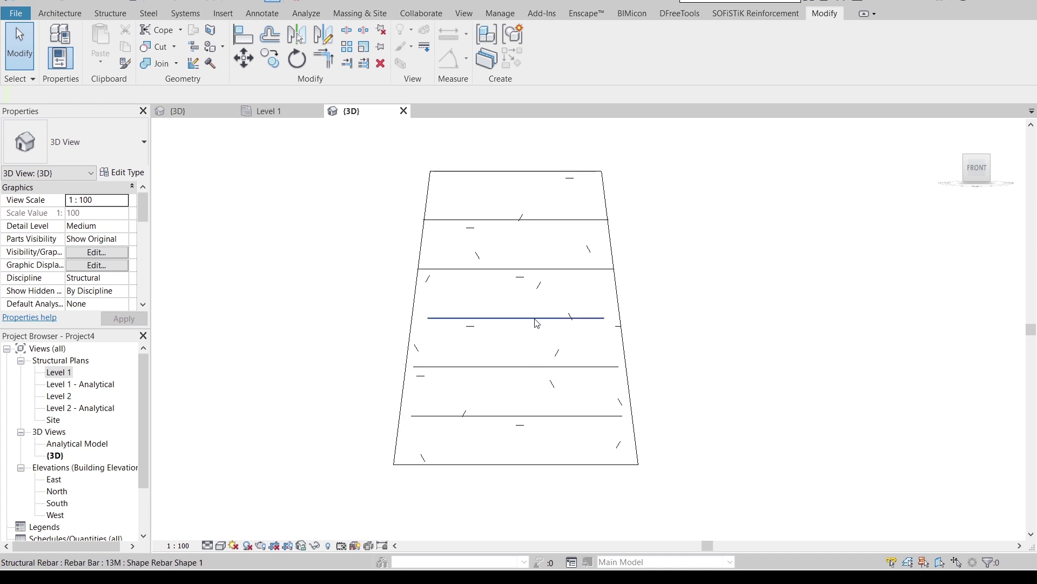
# Move the topmost rebar loop 400 mm down to the level of the smallest loop
pyautogui.click(703, 232)
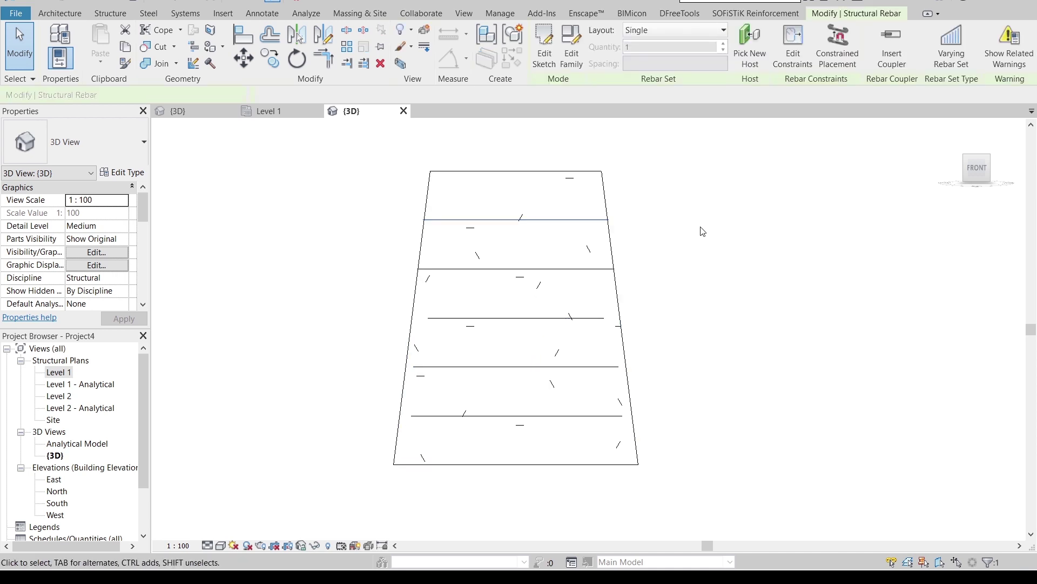
pyautogui.press('m')
pyautogui.press('v')
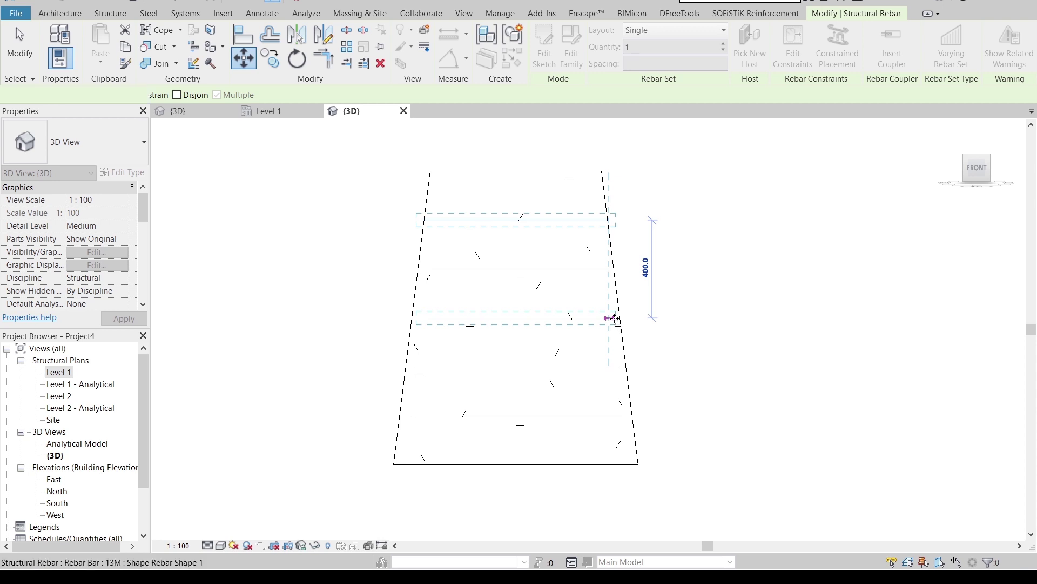
pyautogui.click(612, 318)
pyautogui.keyDown('shift'); pyautogui.moveTo(714, 297); pyautogui.dragTo(769, 323, button='middle'); pyautogui.keyUp('shift')
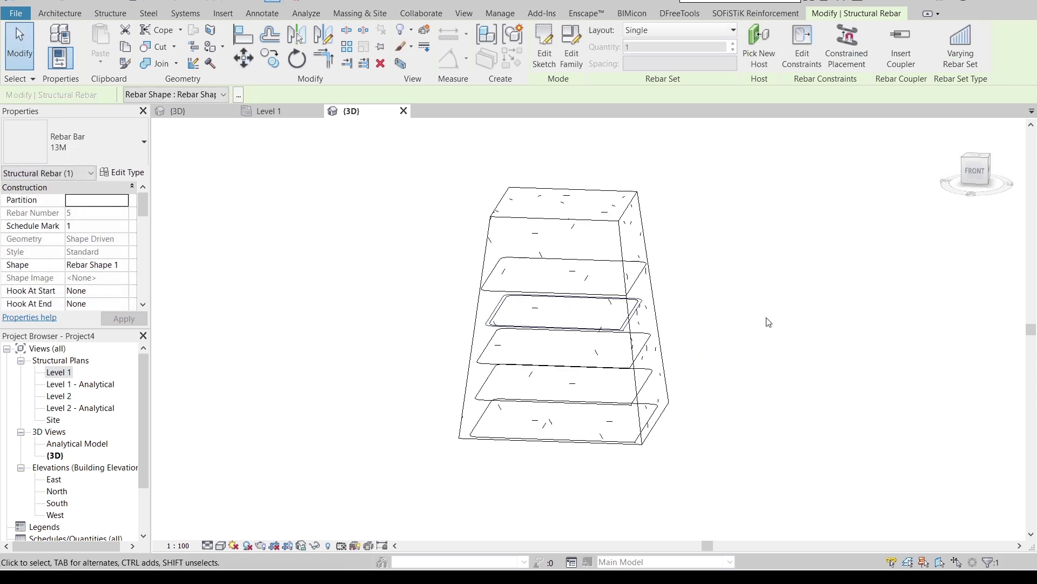
pyautogui.click(767, 318)
# Move the smallest rebar loop 400 mm up from the shared 600 mm level to the topmost position
pyautogui.scroll(3, 503, 315)
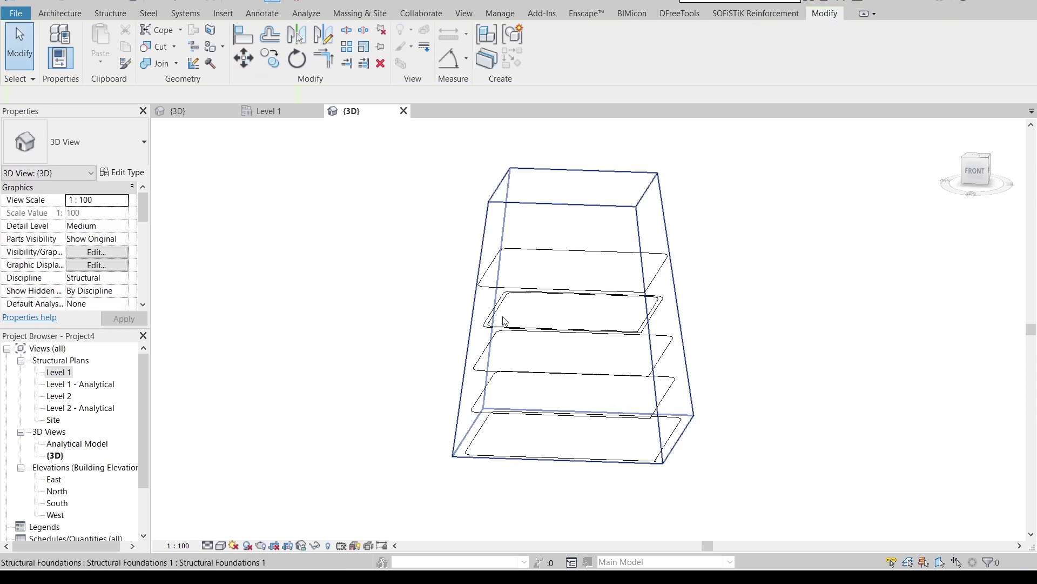
pyautogui.click(975, 171)
pyautogui.press('m')
pyautogui.press('v')
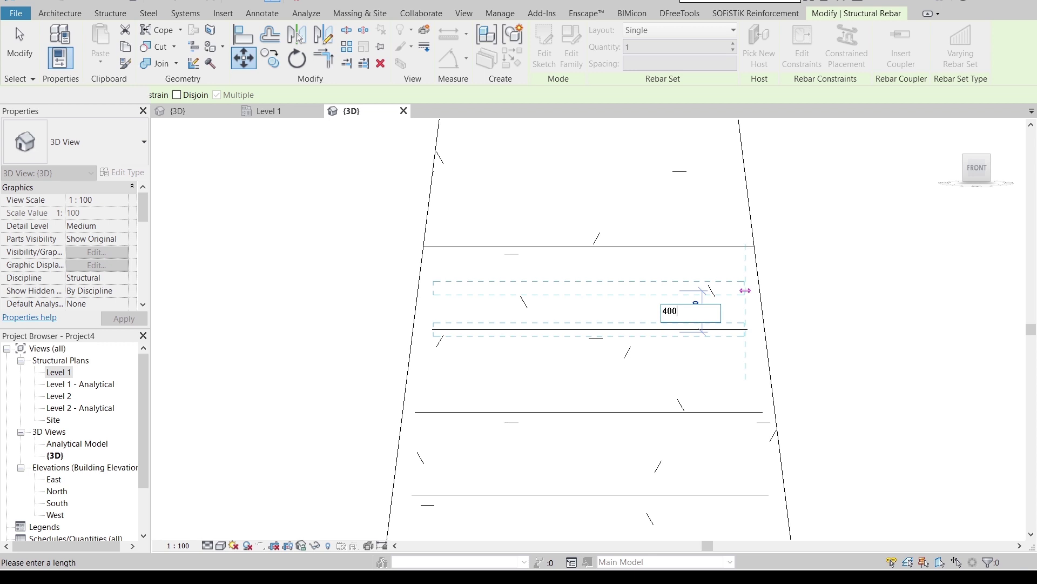
pyautogui.press('Return')
pyautogui.click(845, 276)
# Move the second-highest rebar loop 200 mm down to the level of the loop directly below it
pyautogui.scroll(-2, 829, 322)
pyautogui.moveTo(829, 323); pyautogui.dragTo(799, 276, button='middle')
pyautogui.scroll(-2, 799, 289)
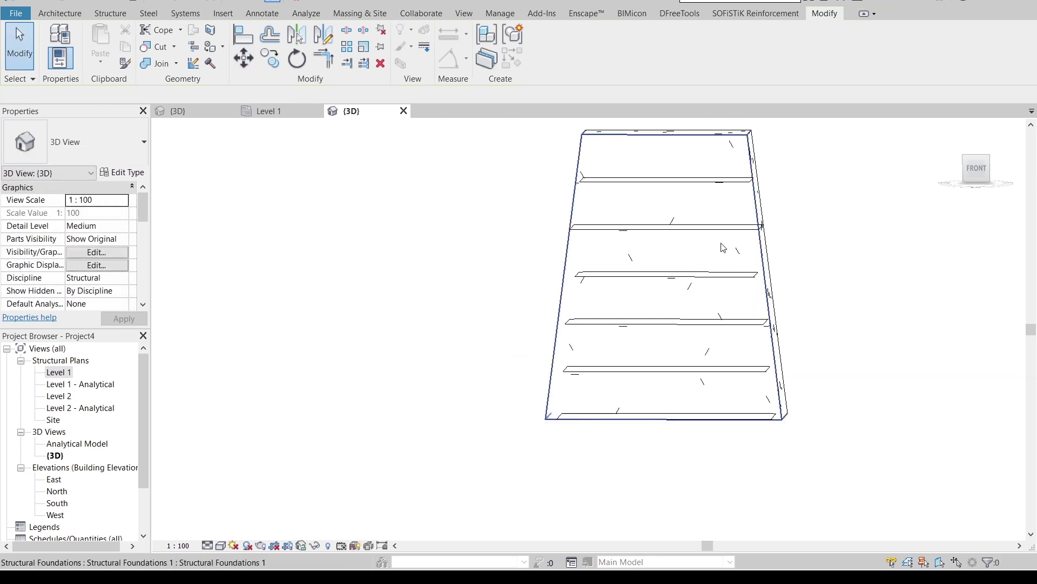
pyautogui.click(665, 226)
pyautogui.click(976, 168)
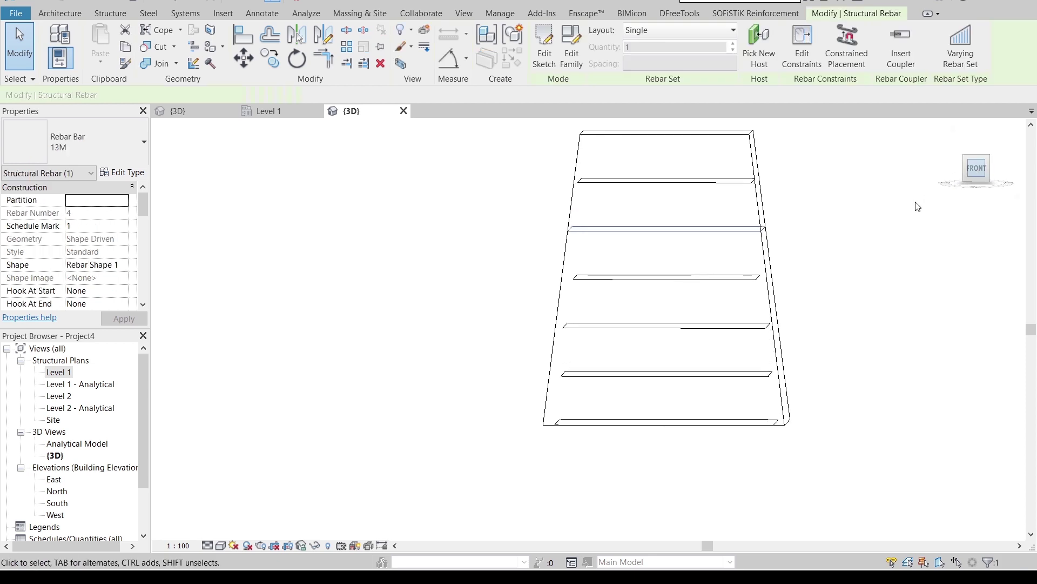
pyautogui.press('m')
pyautogui.press('v')
pyautogui.scroll(-1, 786, 276)
pyautogui.moveTo(786, 275); pyautogui.dragTo(697, 162, button='middle')
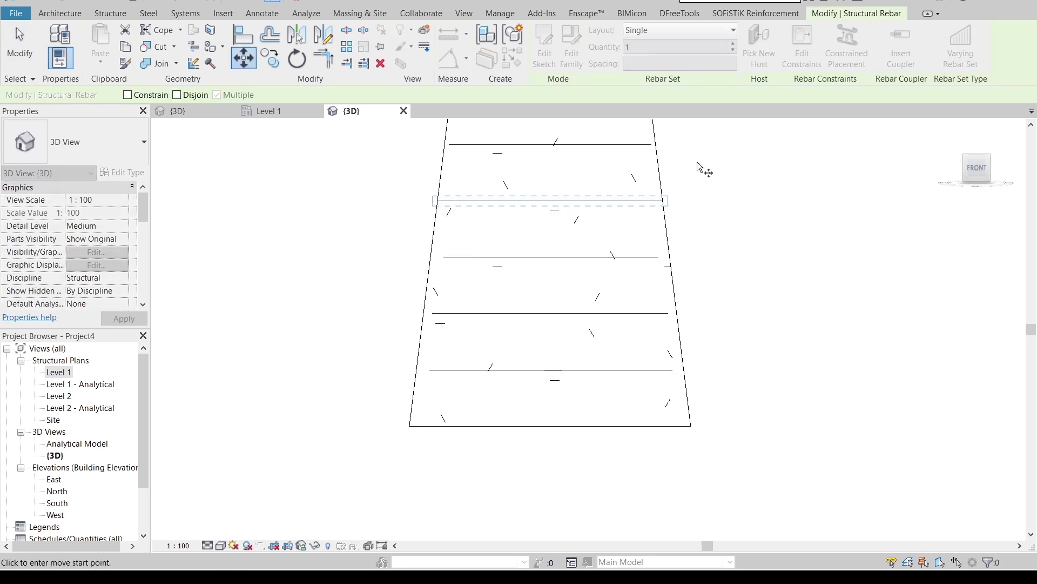
pyautogui.click(670, 254)
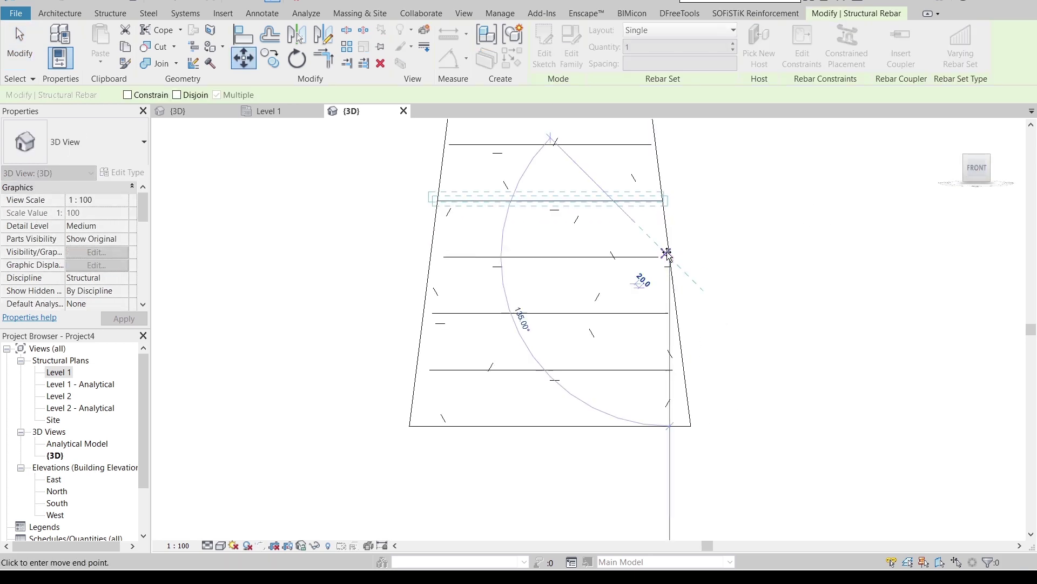
pyautogui.click(682, 312)
pyautogui.click(776, 229)
# Move the smaller of the two coinciding rebar loops 200 mm up to the vacant level above it
pyautogui.keyDown('shift'); pyautogui.moveTo(777, 229); pyautogui.dragTo(654, 268, button='middle'); pyautogui.keyUp('shift')
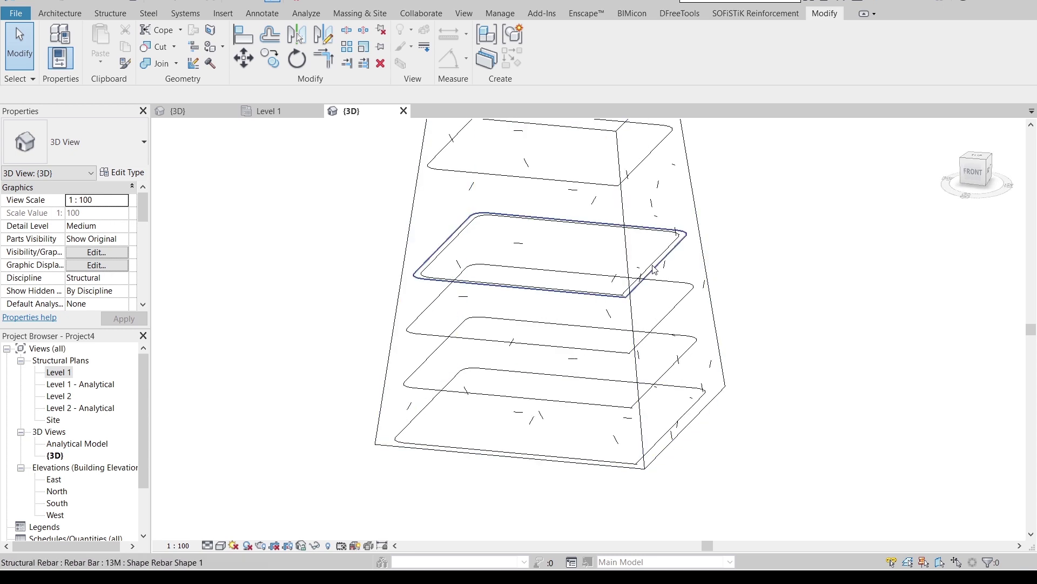
pyautogui.click(973, 172)
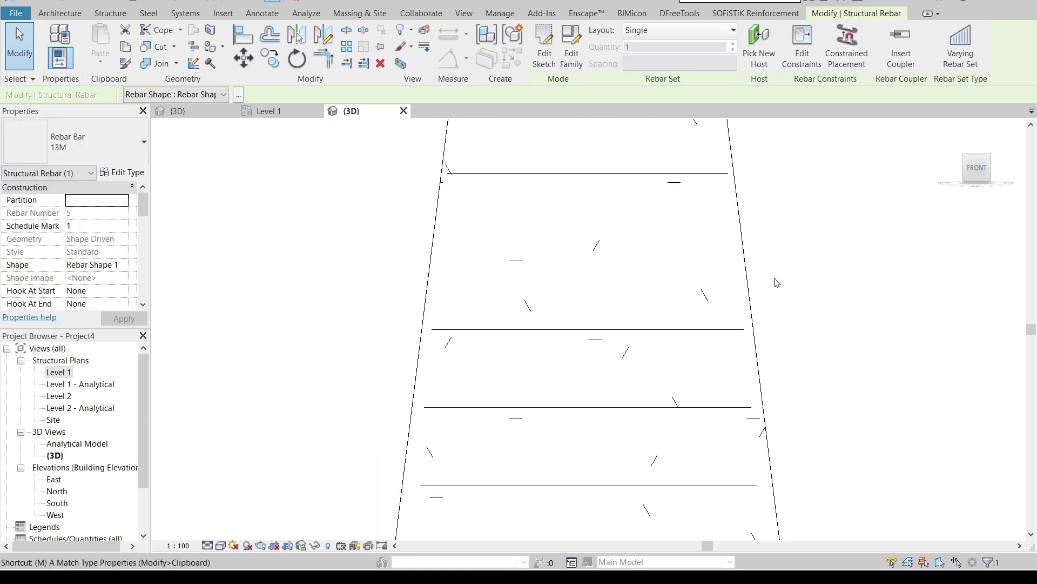
pyautogui.press('m')
pyautogui.press('v')
pyautogui.click(744, 332)
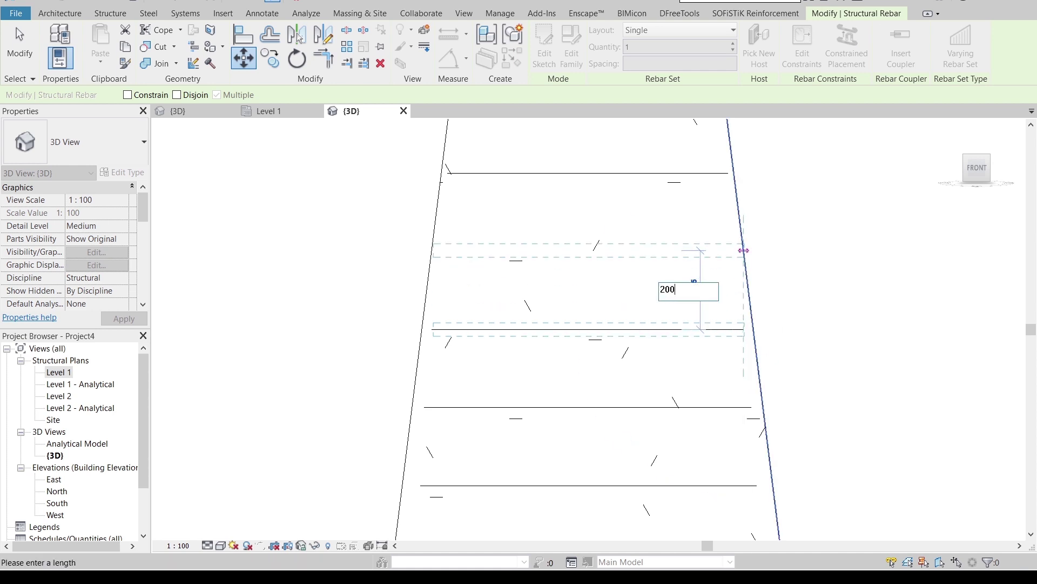
pyautogui.press('Return')
pyautogui.press('Escape')
# Select all six rebar loops in the foundation and set their bar type to 13M
pyautogui.keyDown('shift'); pyautogui.moveTo(744, 251); pyautogui.dragTo(436, 435, button='middle'); pyautogui.keyUp('shift')
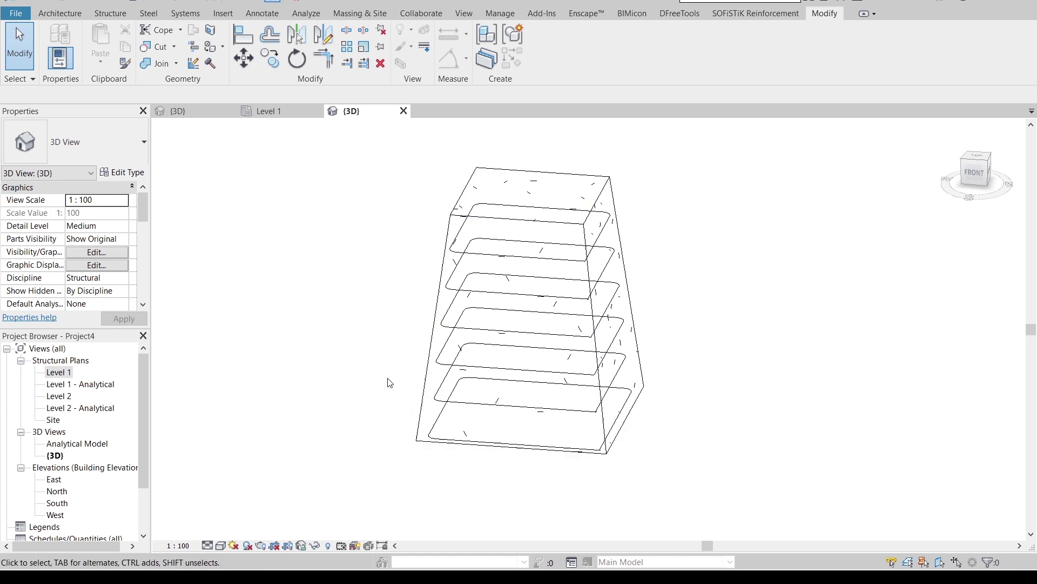
pyautogui.keyDown('shift'); pyautogui.moveTo(530, 432); pyautogui.dragTo(530, 324, button='middle'); pyautogui.keyUp('shift')
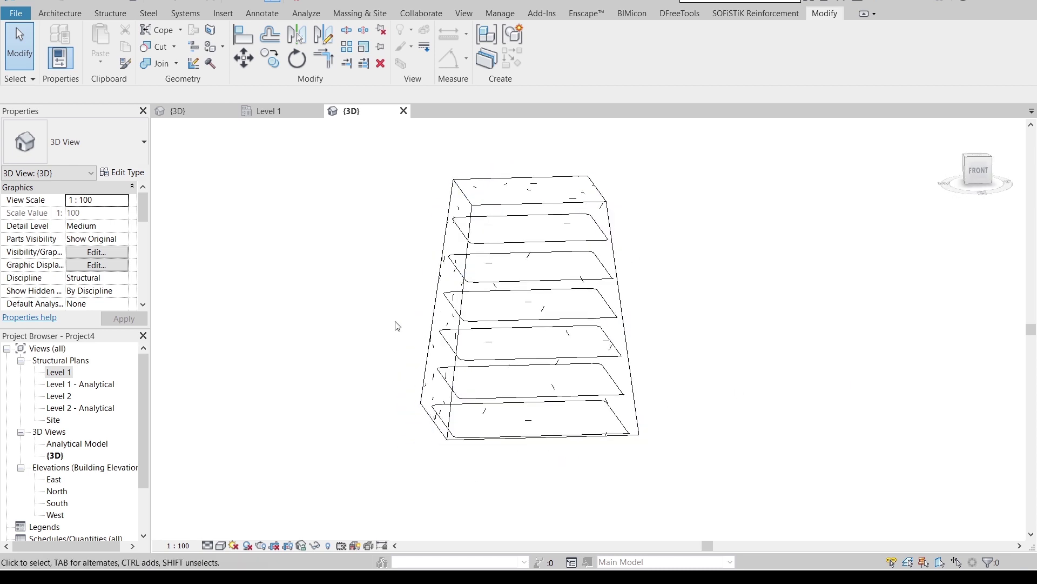
pyautogui.keyDown('shift'); pyautogui.moveTo(732, 365); pyautogui.dragTo(661, 401, button='middle'); pyautogui.keyUp('shift')
pyautogui.scroll(2, 529, 401)
pyautogui.moveTo(528, 401); pyautogui.dragTo(523, 435, button='middle')
pyautogui.scroll(-2, 760, 378)
pyautogui.moveTo(760, 378); pyautogui.dragTo(676, 351, button='middle')
pyautogui.moveTo(643, 348); pyautogui.dragTo(635, 315)
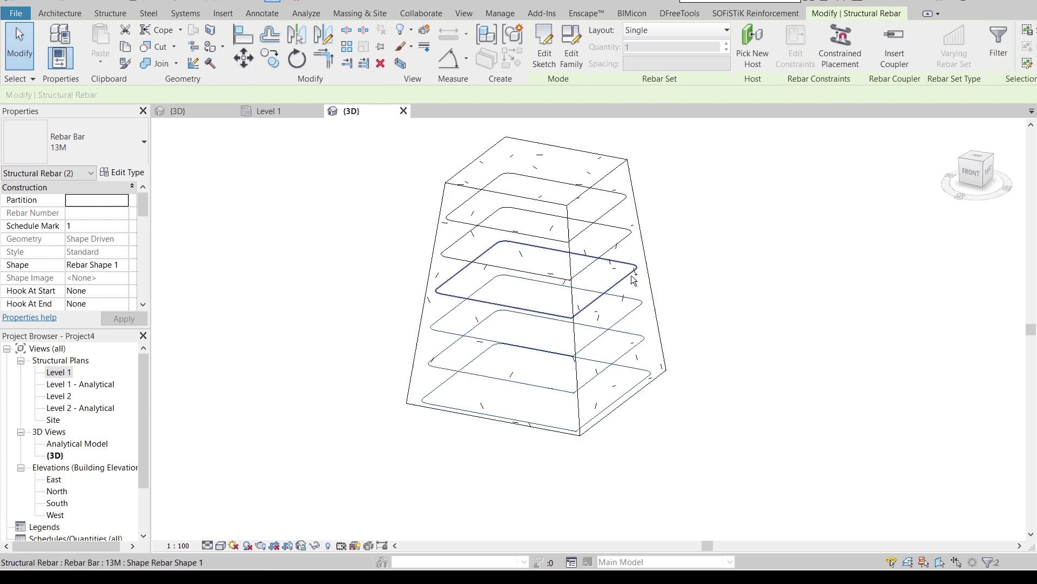
pyautogui.keyDown('ctrl'); pyautogui.click(623, 241); pyautogui.keyUp('ctrl')
pyautogui.keyDown('ctrl'); pyautogui.click(617, 206); pyautogui.keyUp('ctrl')
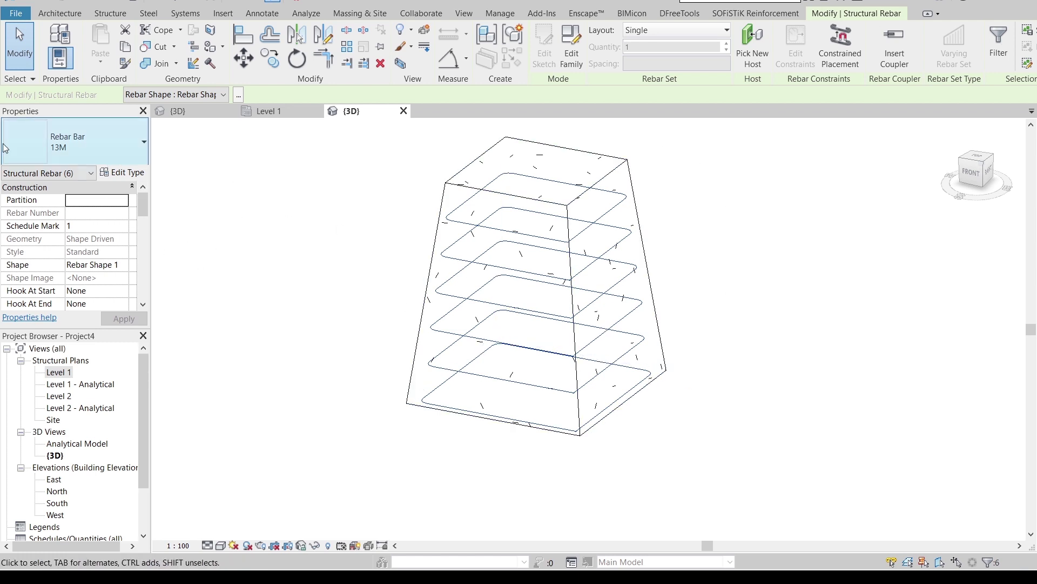
pyautogui.click(130, 140)
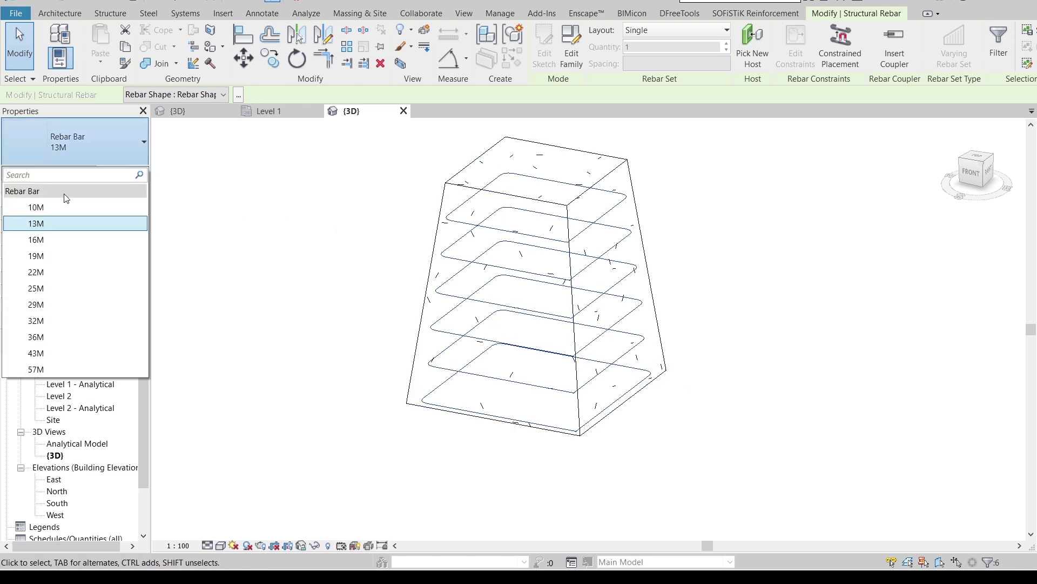
pyautogui.click(32, 225)
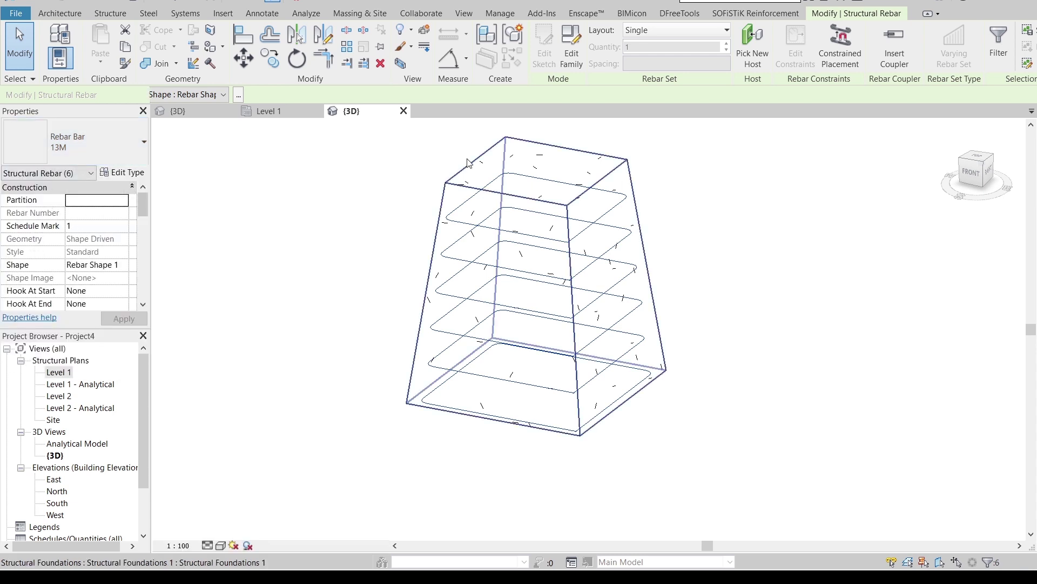
# Set the selected rebar loops to view as solid in the {3D} view and switch the view's detail level to Fine
pyautogui.moveTo(139, 205); pyautogui.dragTo(141, 238)
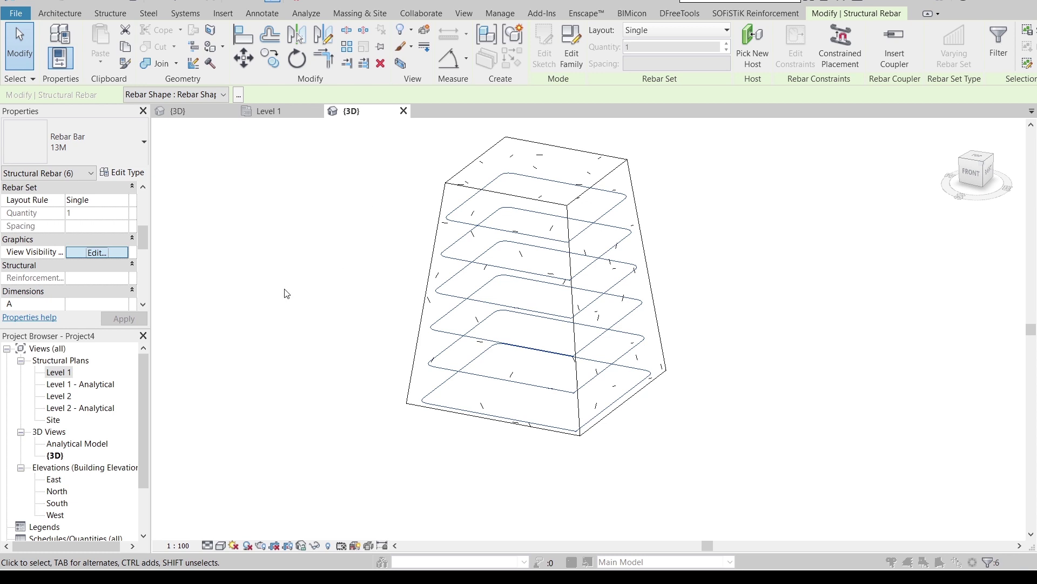
pyautogui.click(453, 232)
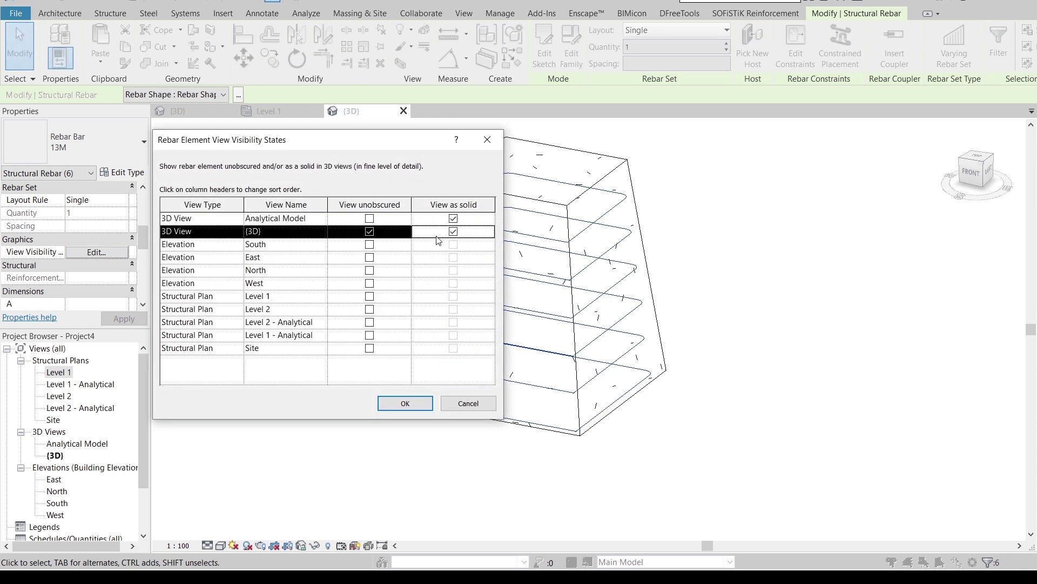
pyautogui.click(368, 219)
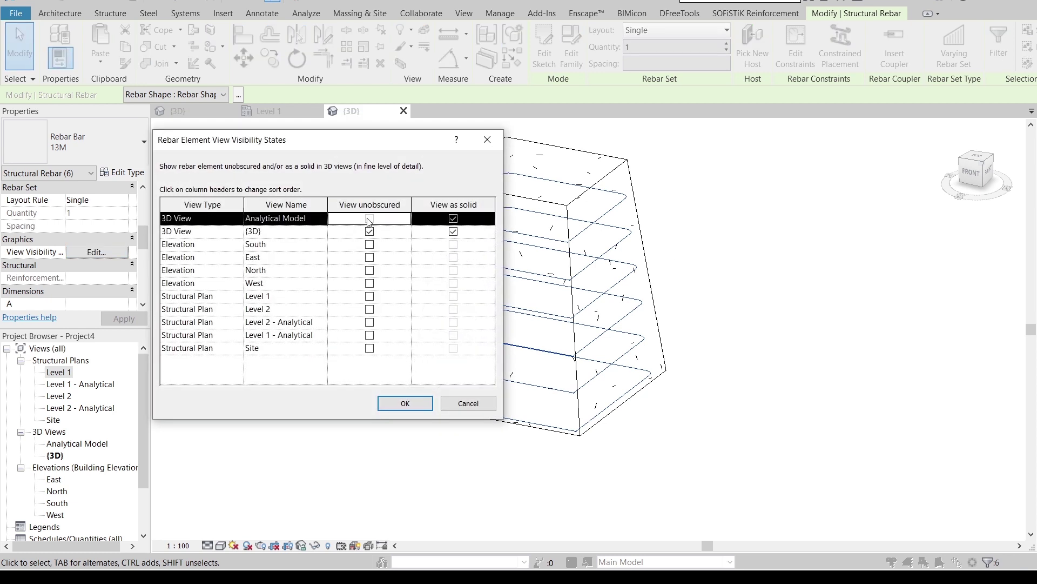
pyautogui.click(405, 403)
pyautogui.click(224, 531)
# Set the end hook of the lowest rebar loop to Standard - 180 deg
pyautogui.scroll(-2, 389, 329)
pyautogui.keyDown('shift'); pyautogui.moveTo(364, 373); pyautogui.dragTo(605, 399, button='middle'); pyautogui.keyUp('shift')
pyautogui.keyDown('shift'); pyautogui.moveTo(700, 374); pyautogui.dragTo(631, 396, button='middle'); pyautogui.keyUp('shift')
pyautogui.scroll(3, 518, 399)
pyautogui.scroll(6, 633, 400)
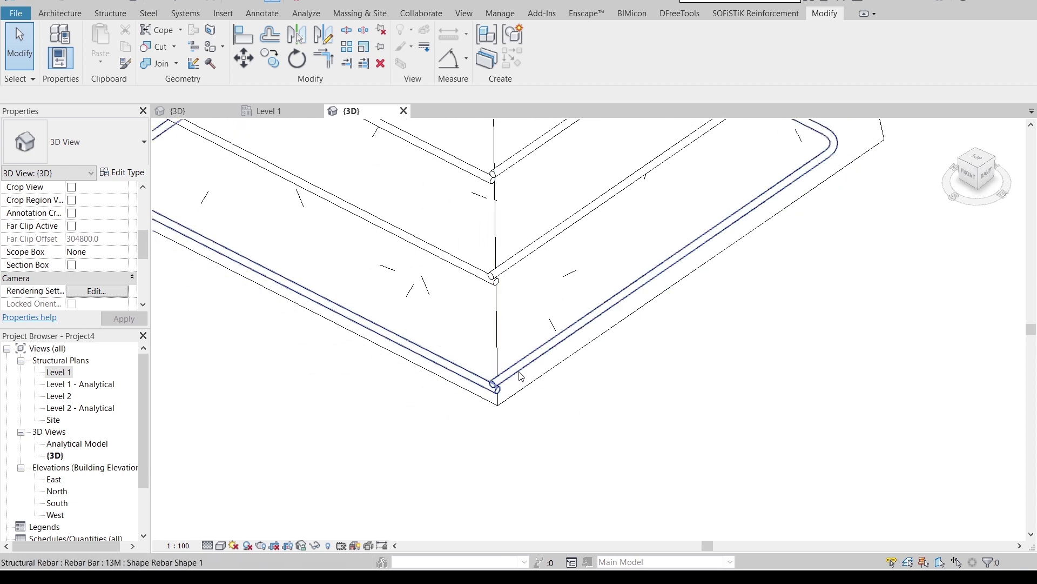
pyautogui.click(339, 353)
pyautogui.scroll(-5, 93, 243)
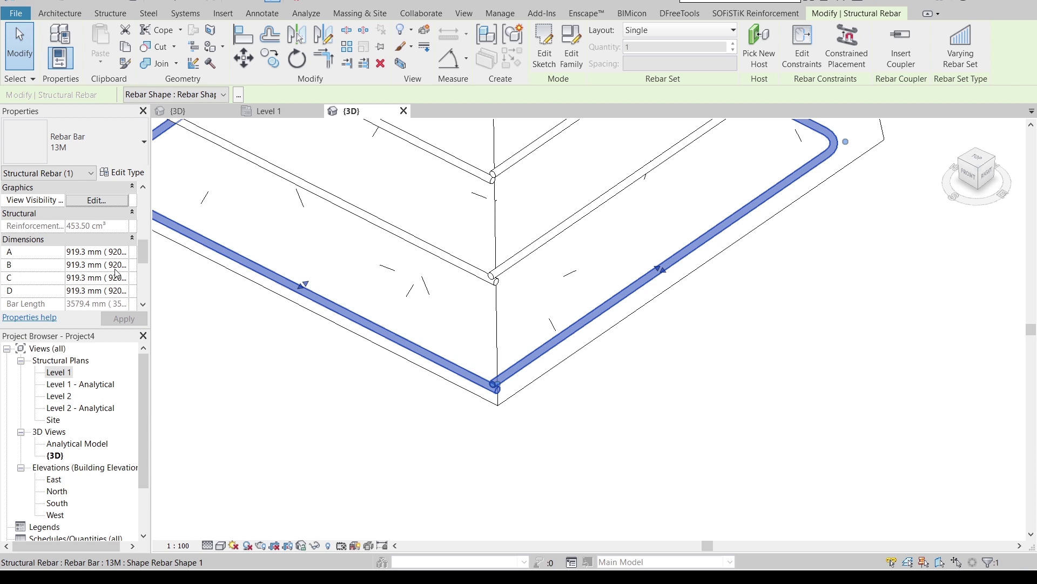
pyautogui.scroll(5, 93, 243)
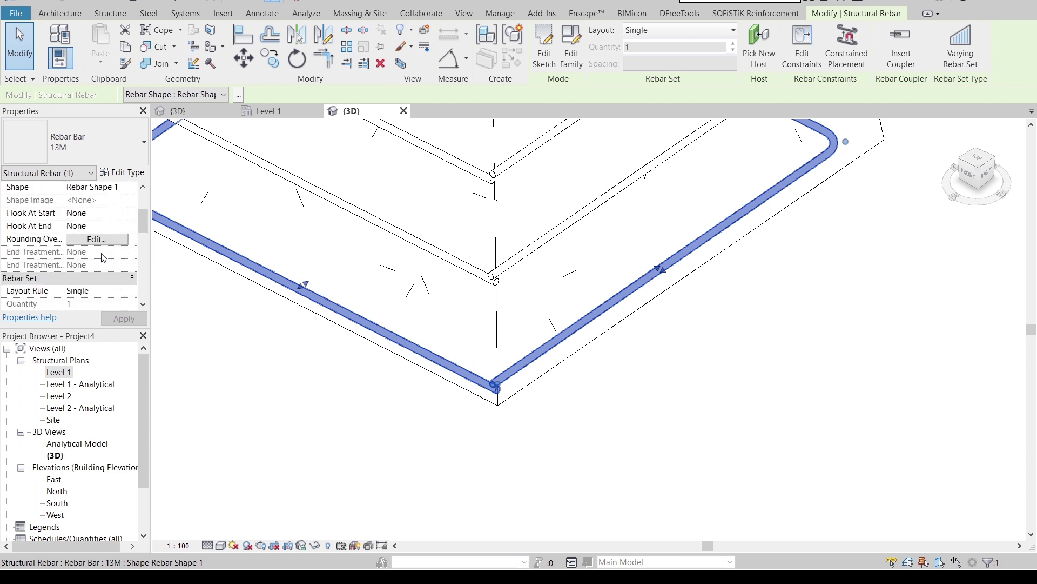
pyautogui.click(124, 226)
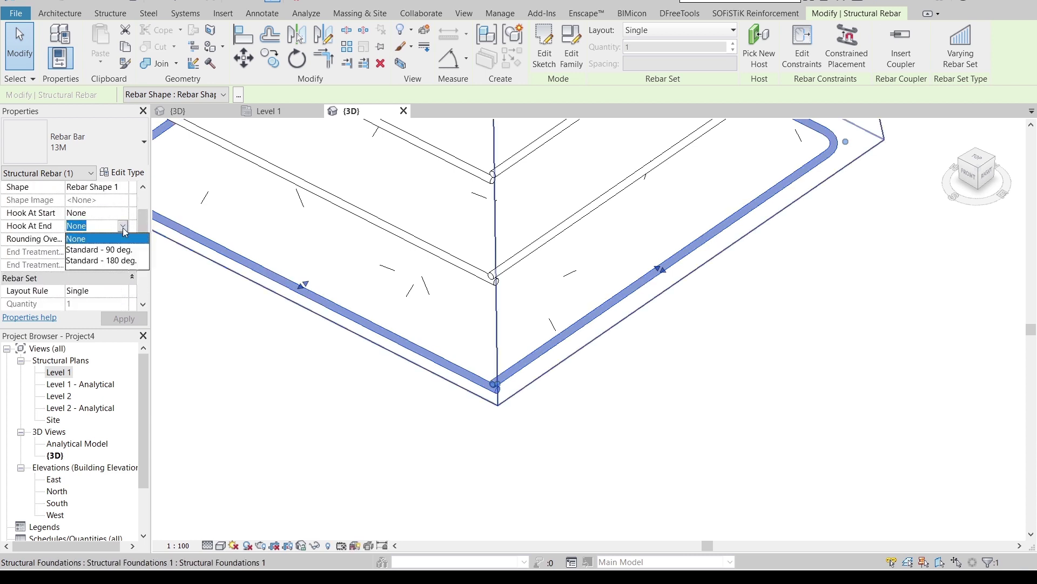
pyautogui.click(115, 260)
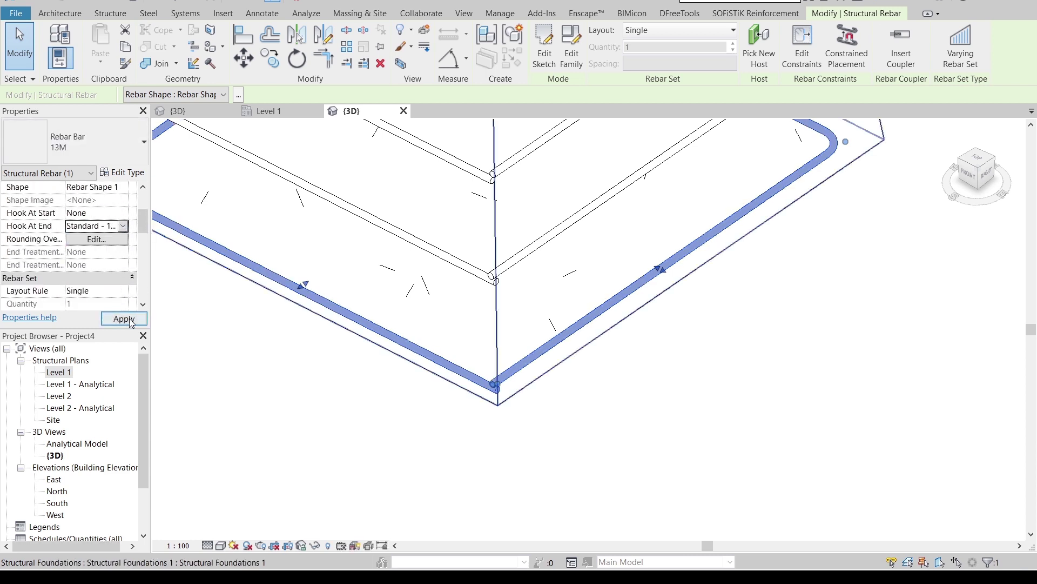
pyautogui.click(294, 413)
pyautogui.scroll(-1, 302, 411)
pyautogui.click(497, 371)
pyautogui.click(639, 421)
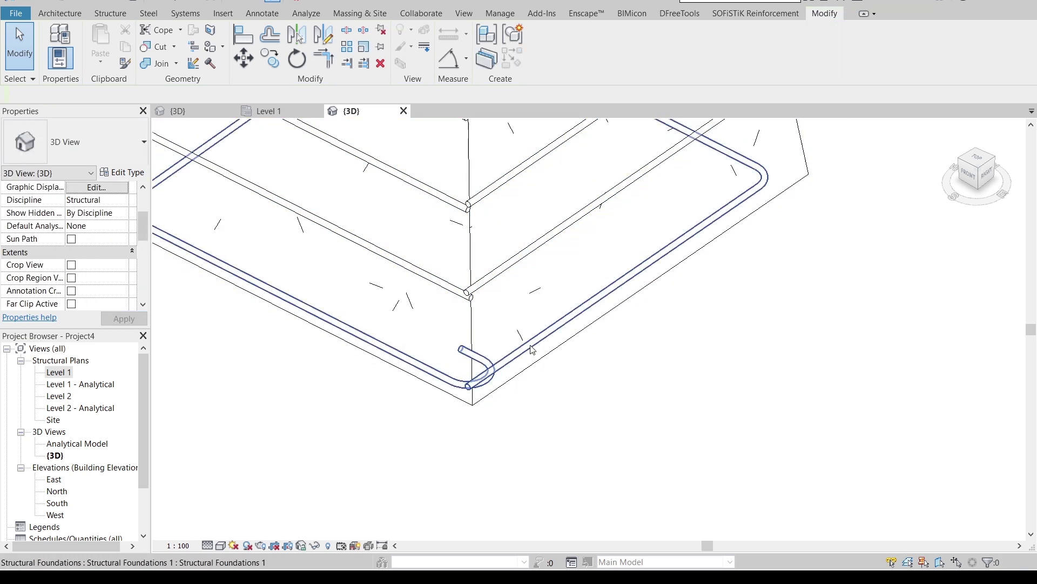
# Set the end hook of the lowest rebar loop to Standard - 90 deg
pyautogui.click(464, 350)
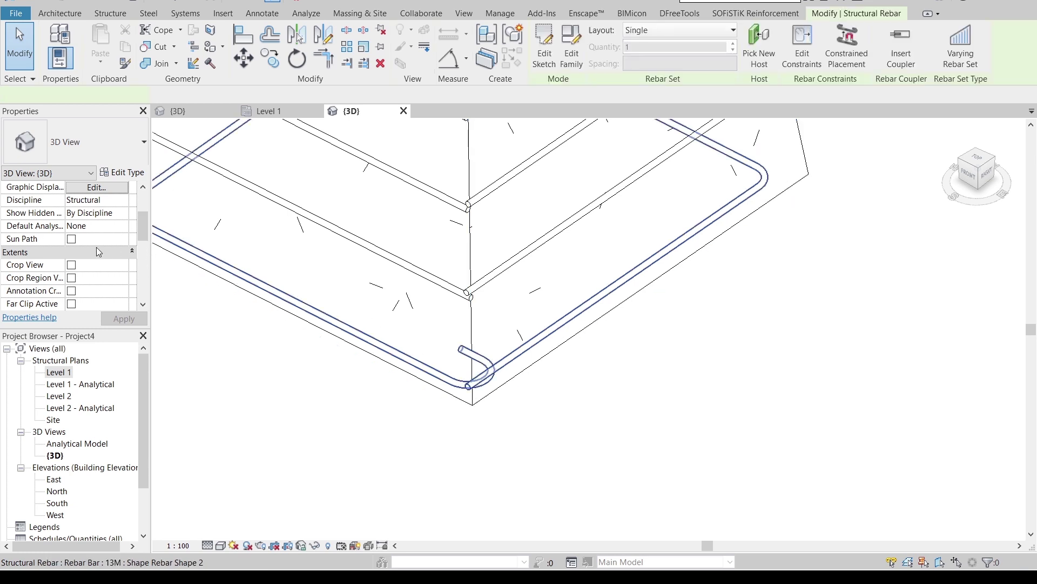
pyautogui.click(126, 229)
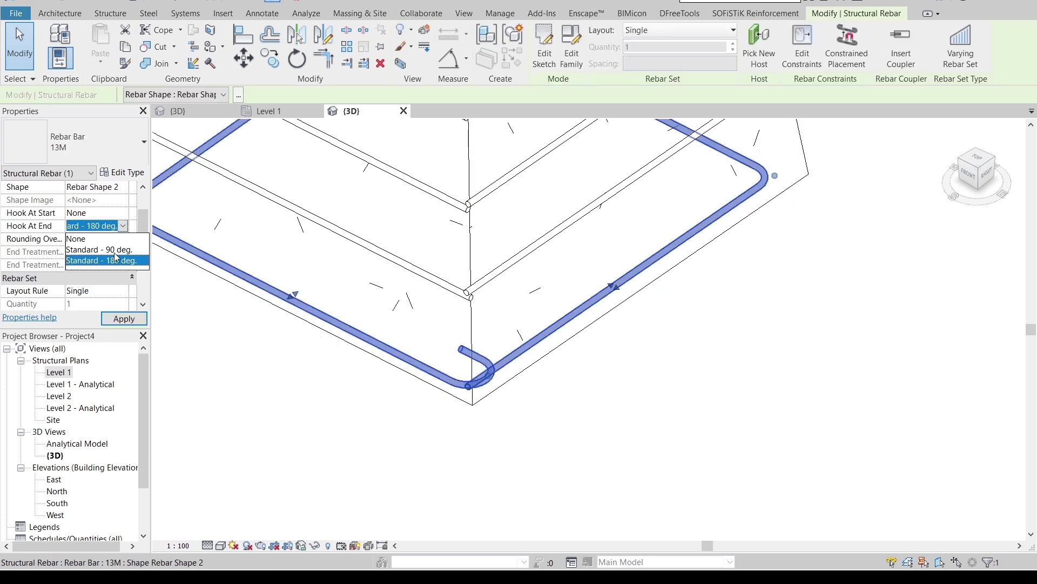
pyautogui.click(109, 249)
pyautogui.scroll(-5, 276, 405)
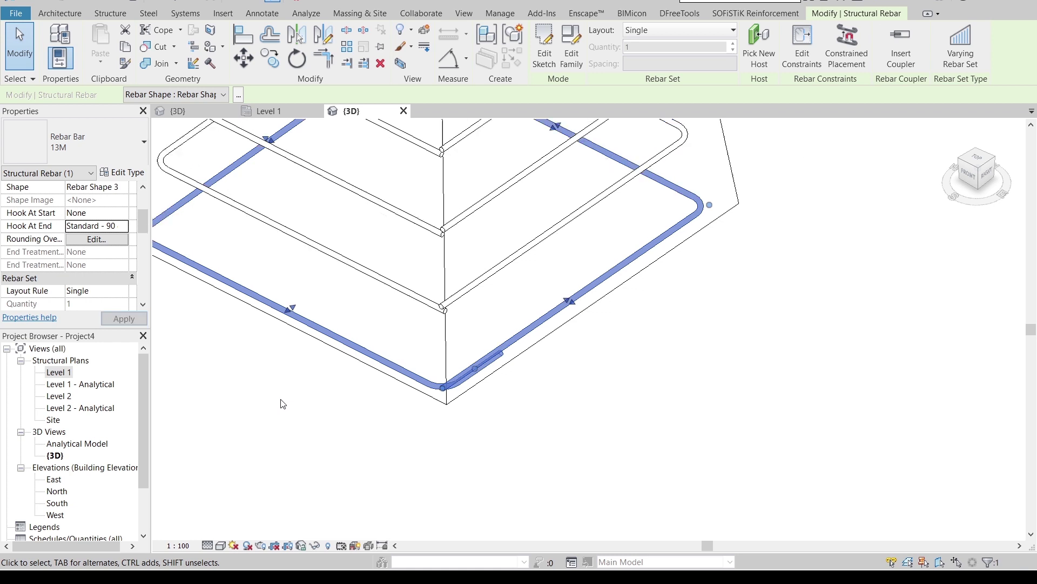
pyautogui.press('Escape')
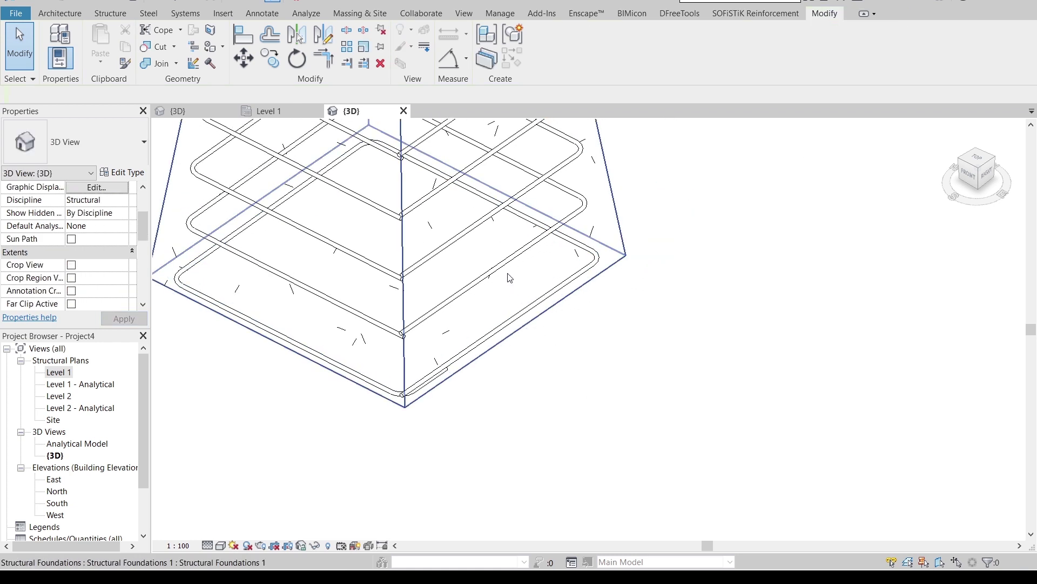
# Select the five upper rebar loops without the foundation and set their end hook to Standard - 90 deg
pyautogui.click(492, 226)
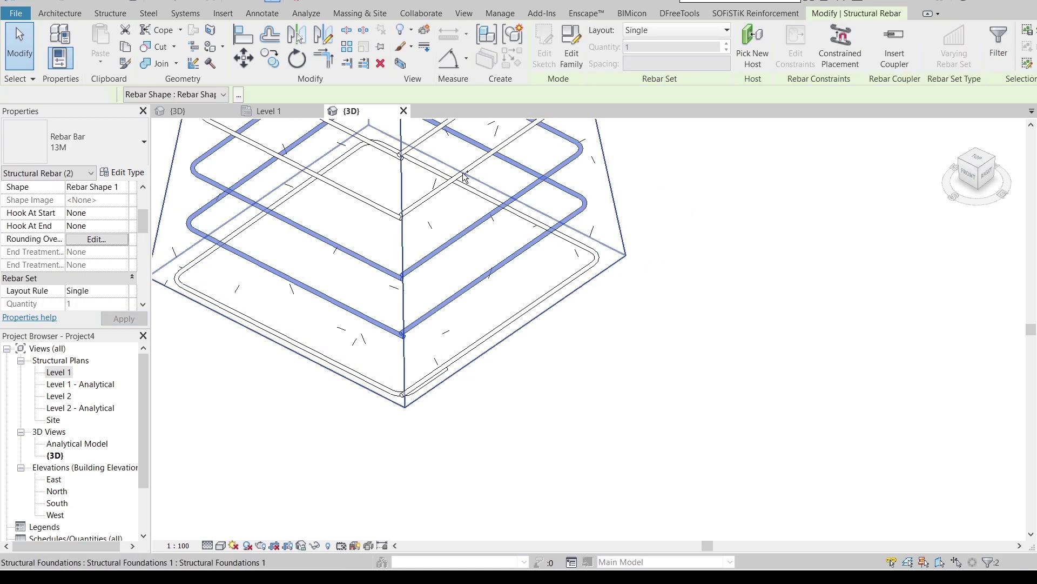
pyautogui.keyDown('ctrl'); pyautogui.click(463, 174); pyautogui.keyUp('ctrl')
pyautogui.scroll(-1, 654, 132)
pyautogui.moveTo(653, 132); pyautogui.dragTo(668, 220, button='middle')
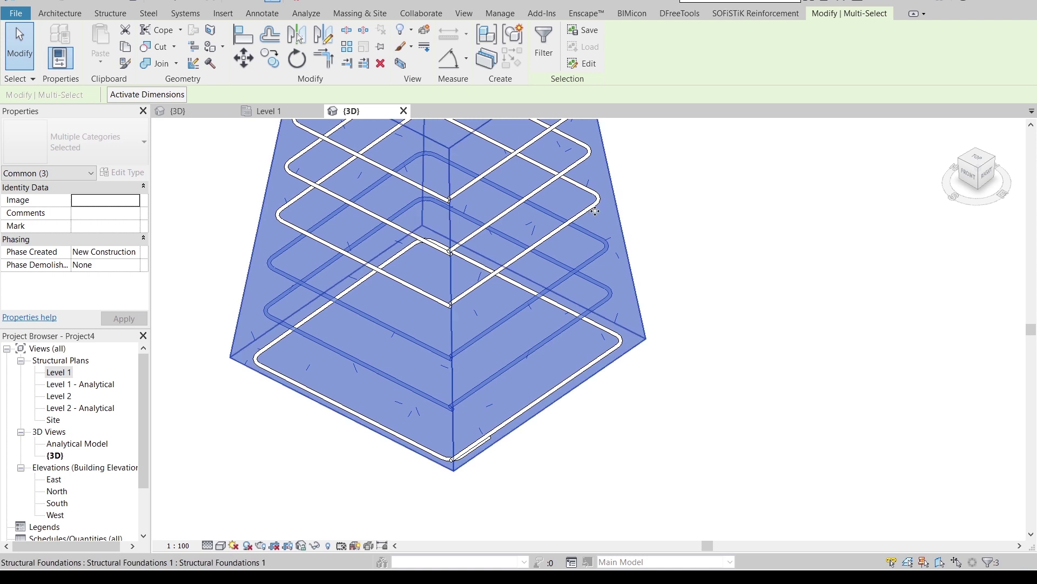
pyautogui.scroll(3, 627, 221)
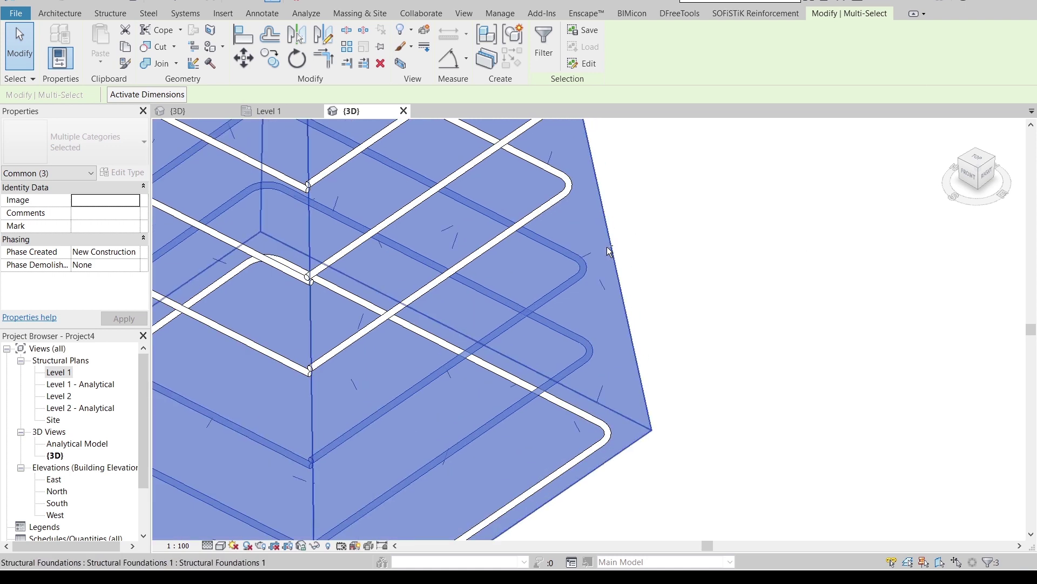
pyautogui.keyDown('shift'); pyautogui.click(564, 199); pyautogui.keyUp('shift')
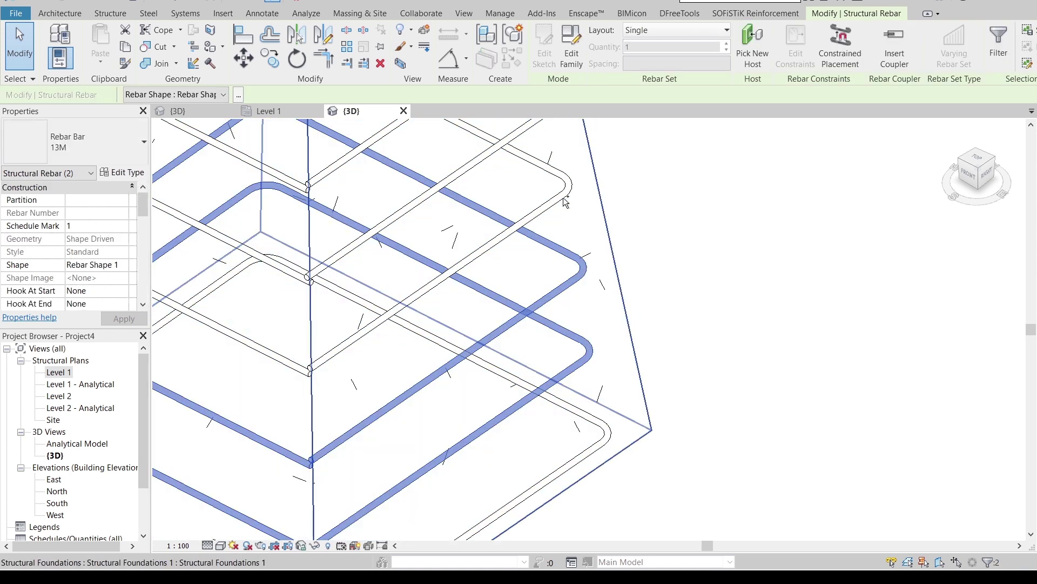
pyautogui.scroll(-5, 564, 199)
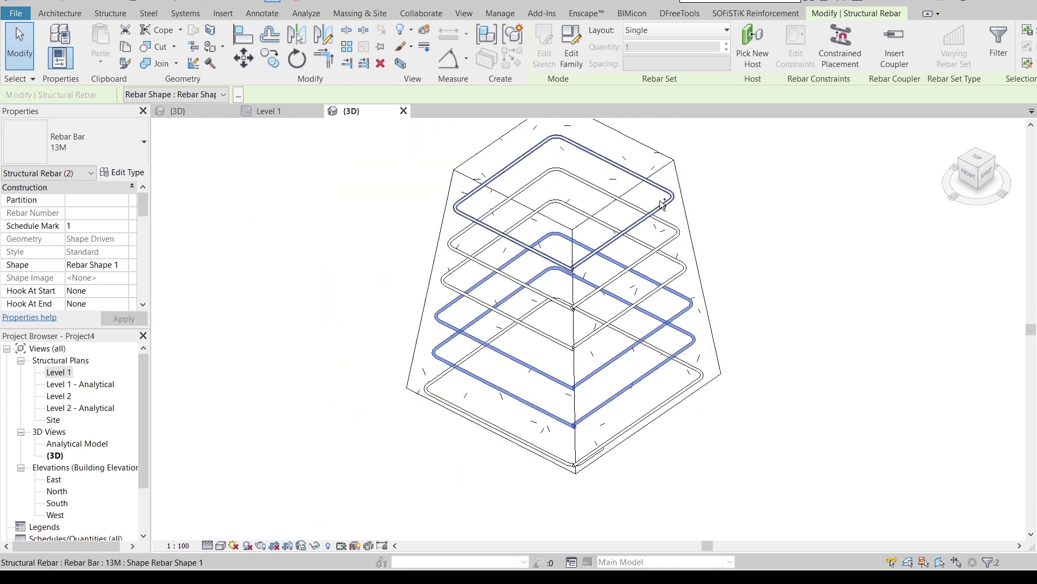
pyautogui.keyDown('ctrl'); pyautogui.click(663, 204); pyautogui.keyUp('ctrl')
pyautogui.keyDown('ctrl'); pyautogui.click(678, 236); pyautogui.keyUp('ctrl')
pyautogui.keyDown('ctrl'); pyautogui.click(686, 271); pyautogui.keyUp('ctrl')
pyautogui.scroll(-1, 120, 271)
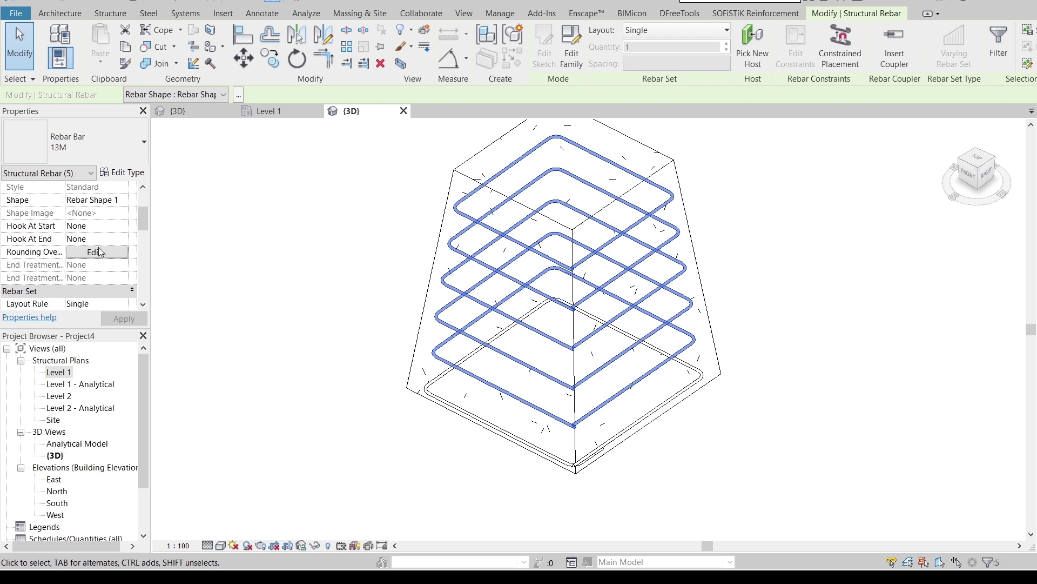
pyautogui.click(123, 242)
pyautogui.click(122, 262)
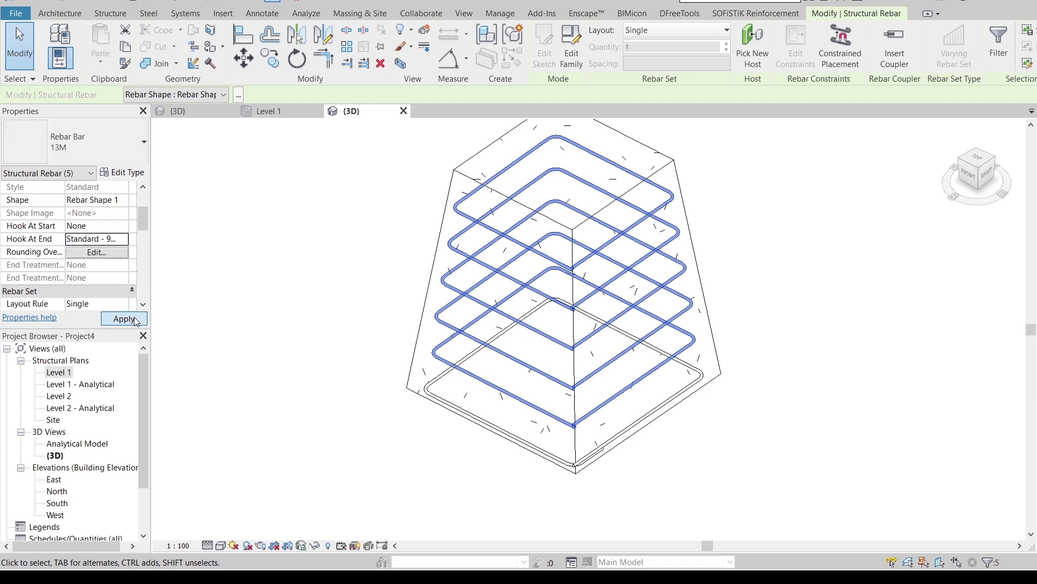
pyautogui.click(261, 318)
# Draw a horizontal reference plane from the midpoint of the foundation's left side across its centre in the Level 1 plan
pyautogui.keyDown('shift'); pyautogui.moveTo(269, 303); pyautogui.dragTo(479, 319, button='middle'); pyautogui.keyUp('shift')
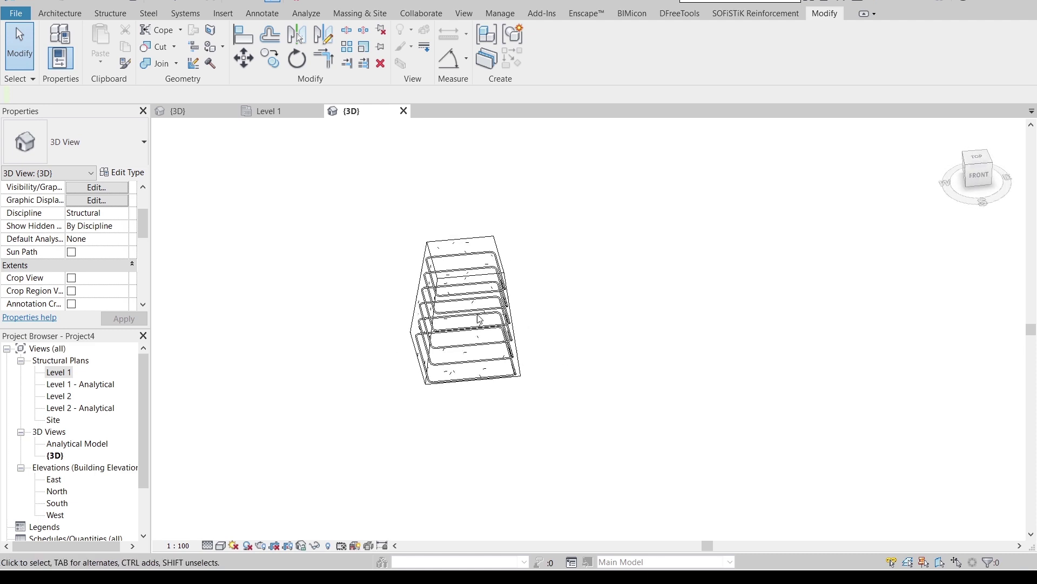
pyautogui.keyDown('shift'); pyautogui.moveTo(740, 343); pyautogui.dragTo(649, 301, button='middle'); pyautogui.keyUp('shift')
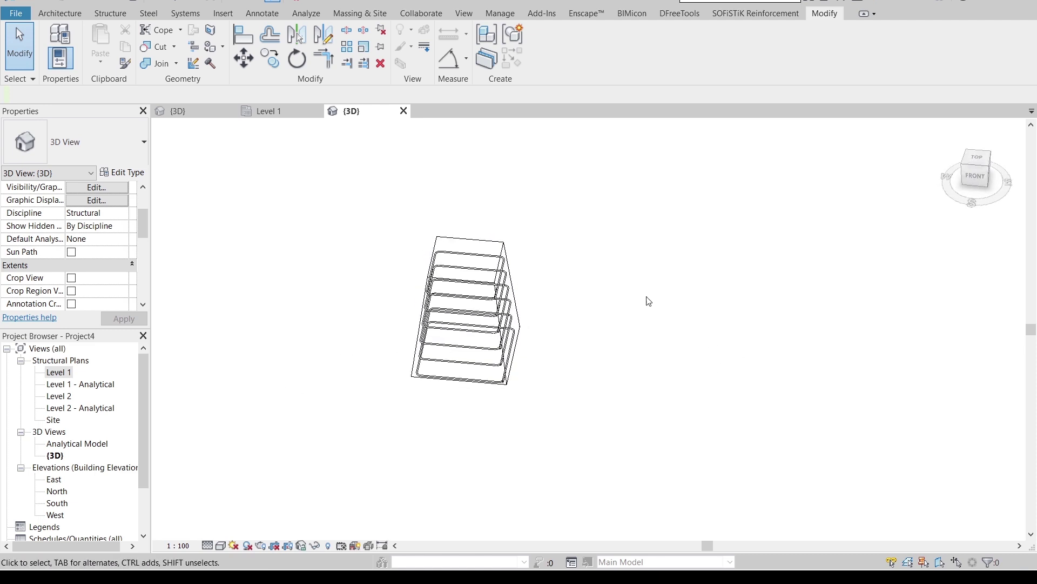
pyautogui.click(274, 108)
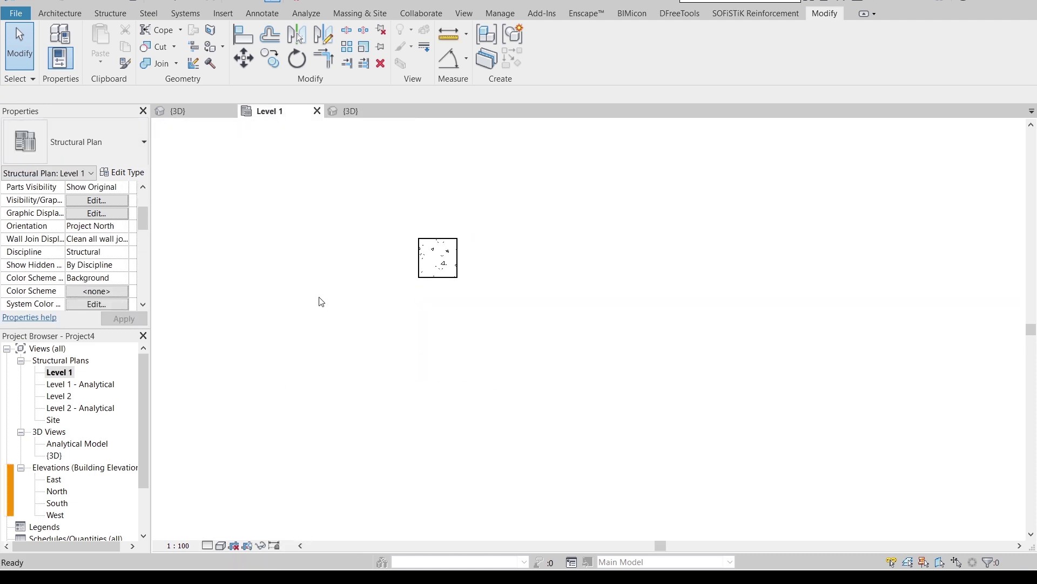
pyautogui.press('r')
pyautogui.press('p')
pyautogui.scroll(2, 396, 338)
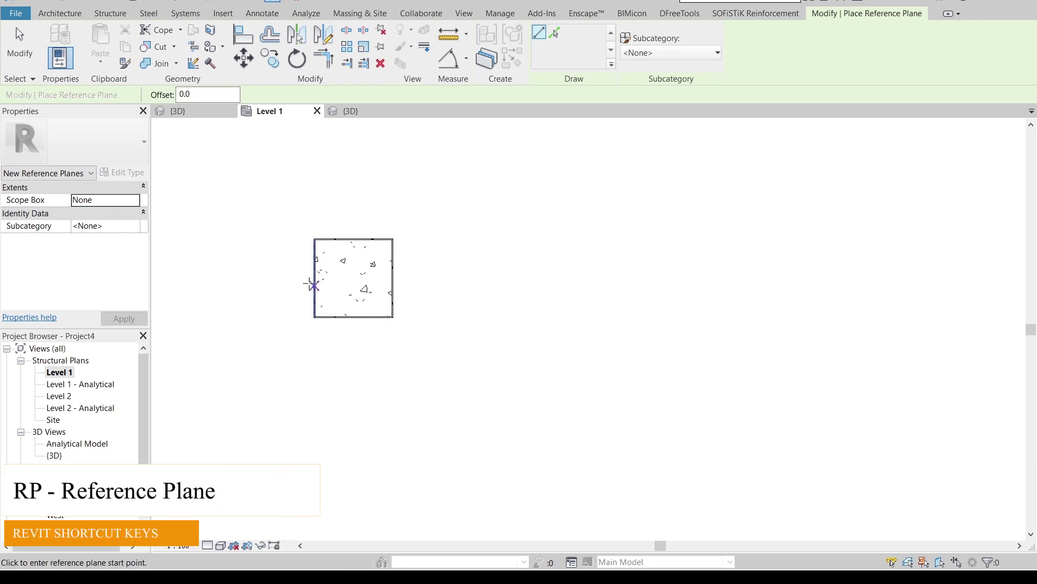
pyautogui.click(314, 279)
pyautogui.click(526, 278)
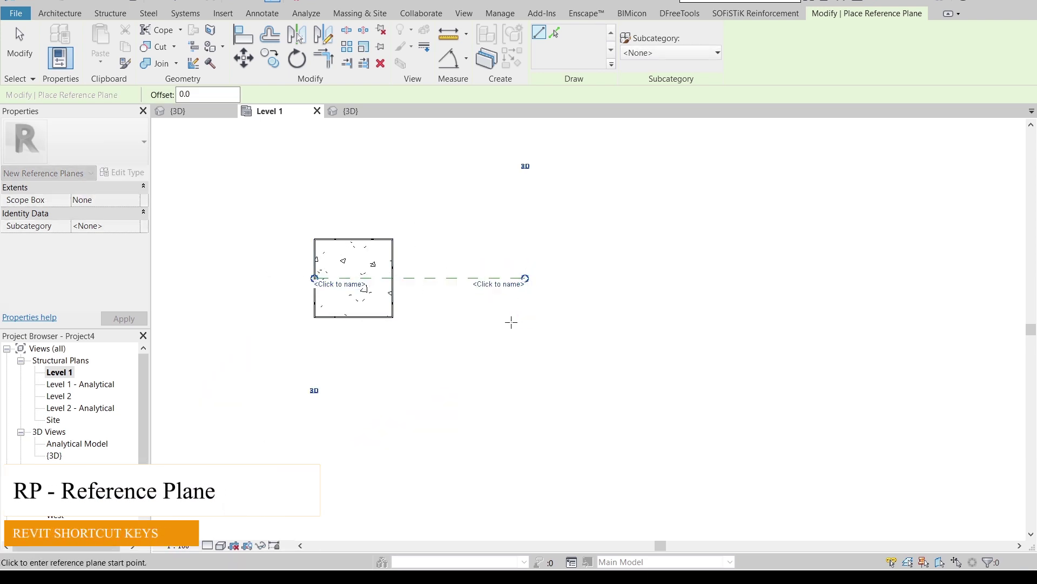
# Extend the horizontal reference plane past the foundation's left side and name it 1
pyautogui.press('Escape')
pyautogui.click(314, 278)
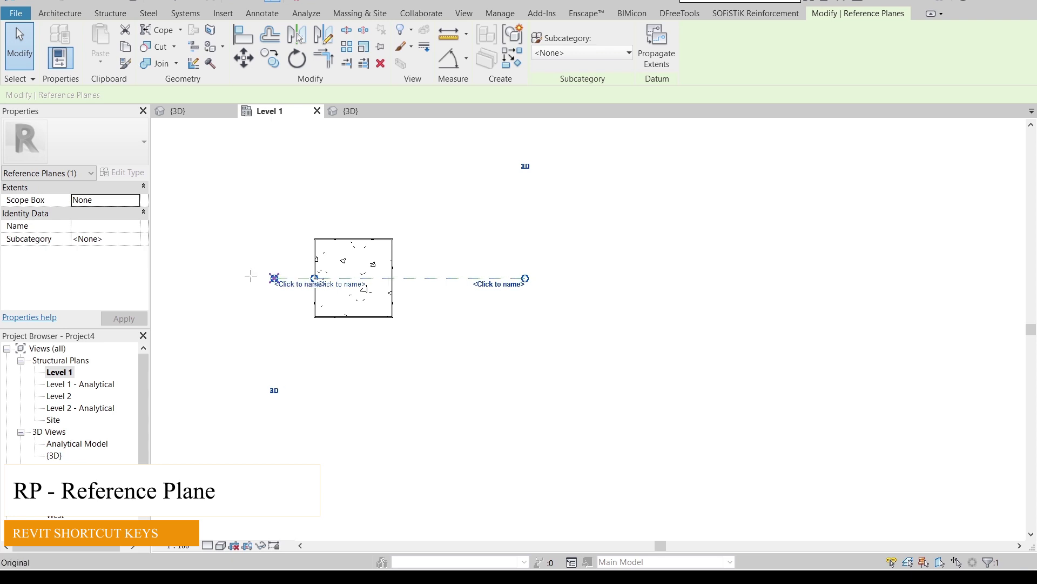
pyautogui.moveTo(251, 276); pyautogui.dragTo(238, 278)
pyautogui.click(265, 283)
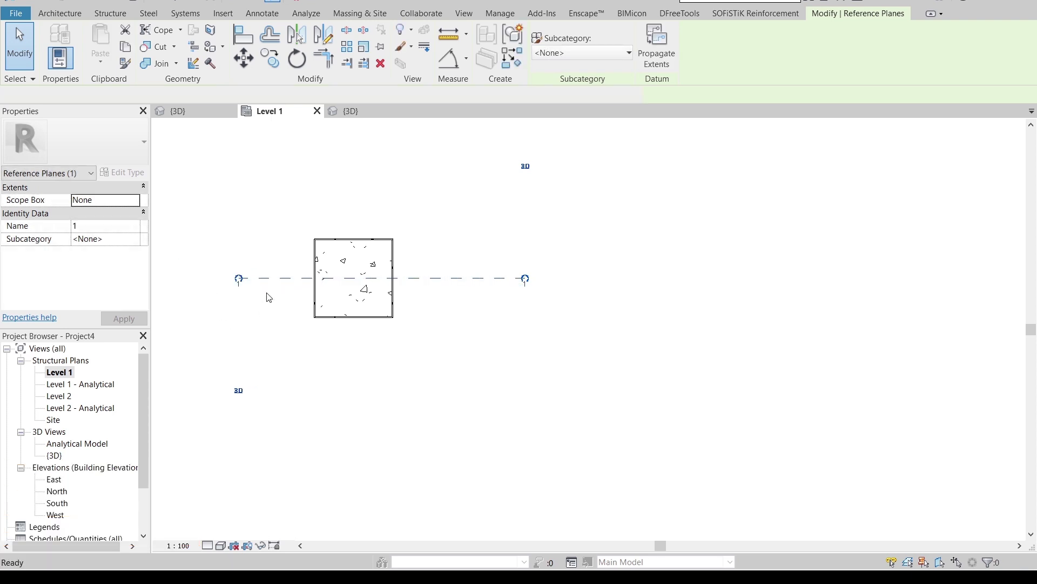
# Draw a vertical reference plane from the midpoint of the foundation's lower edge up through its centre
pyautogui.press('r')
pyautogui.press('p')
pyautogui.click(354, 317)
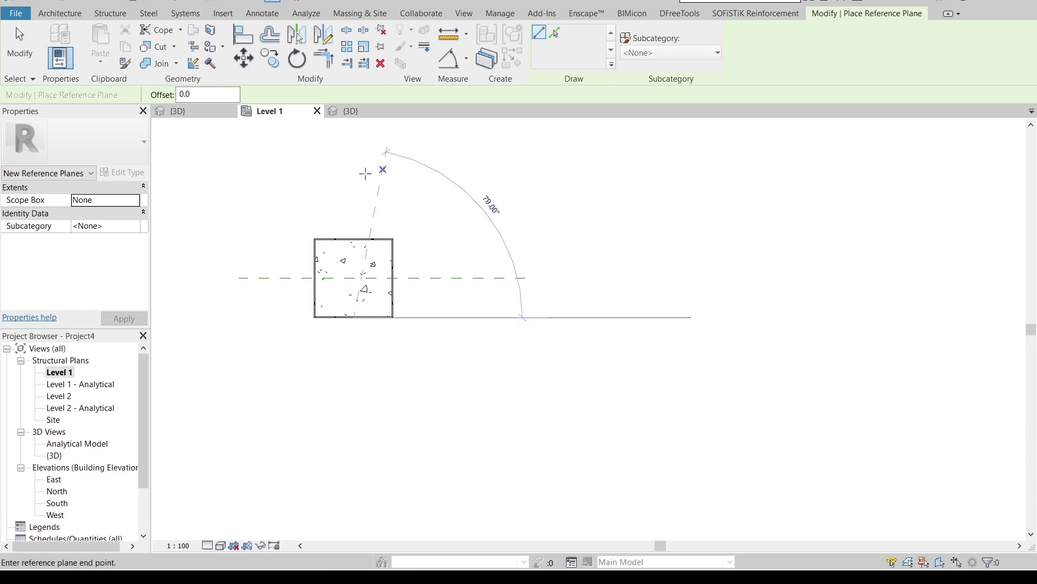
pyautogui.click(354, 191)
pyautogui.press('Escape')
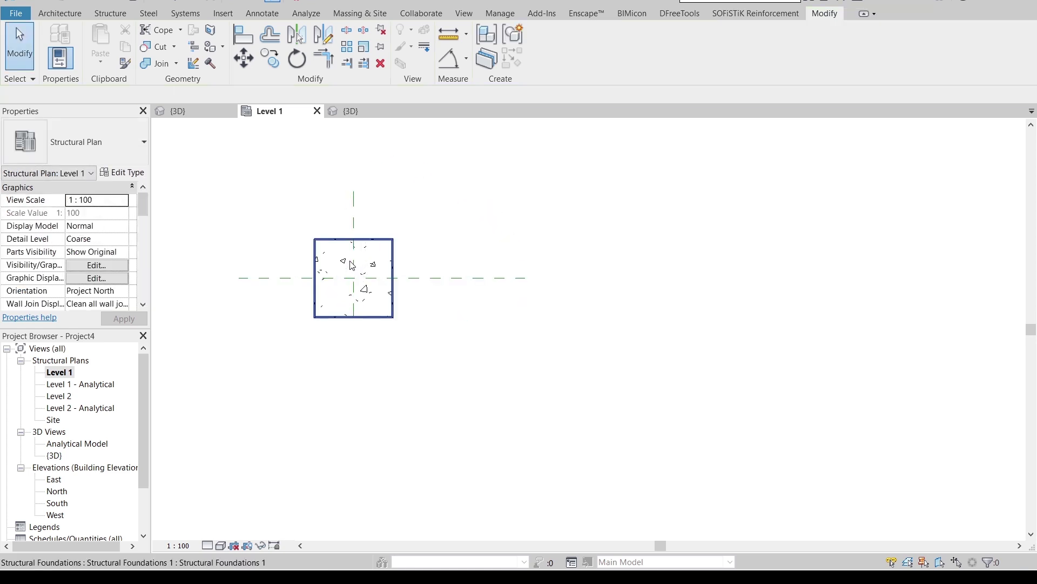
# Extend the vertical reference plane below the foundation and name it 2
pyautogui.click(354, 310)
pyautogui.moveTo(353, 318); pyautogui.dragTo(354, 380)
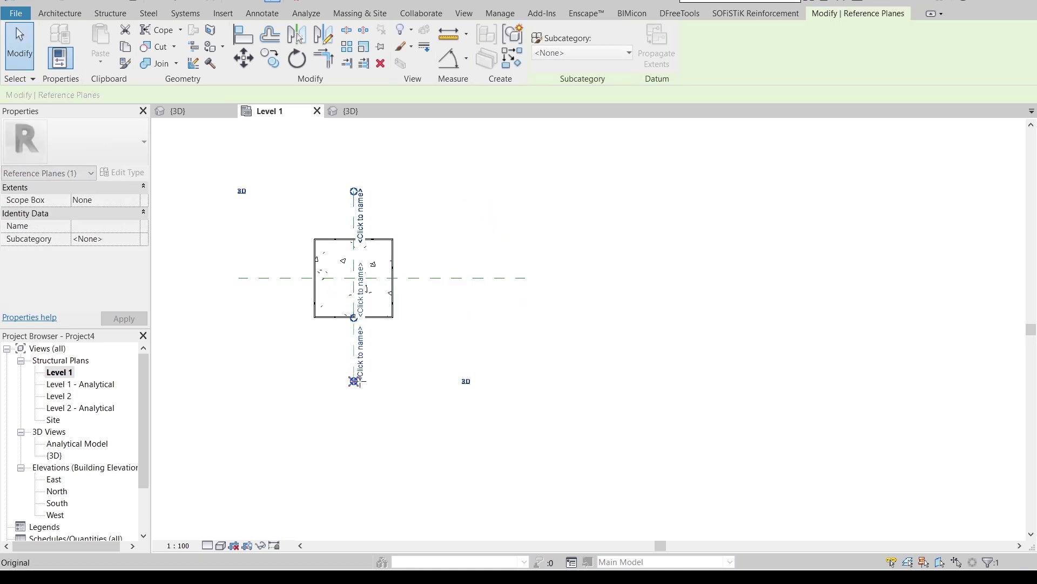
pyautogui.click(366, 370)
pyautogui.doubleClick(362, 365)
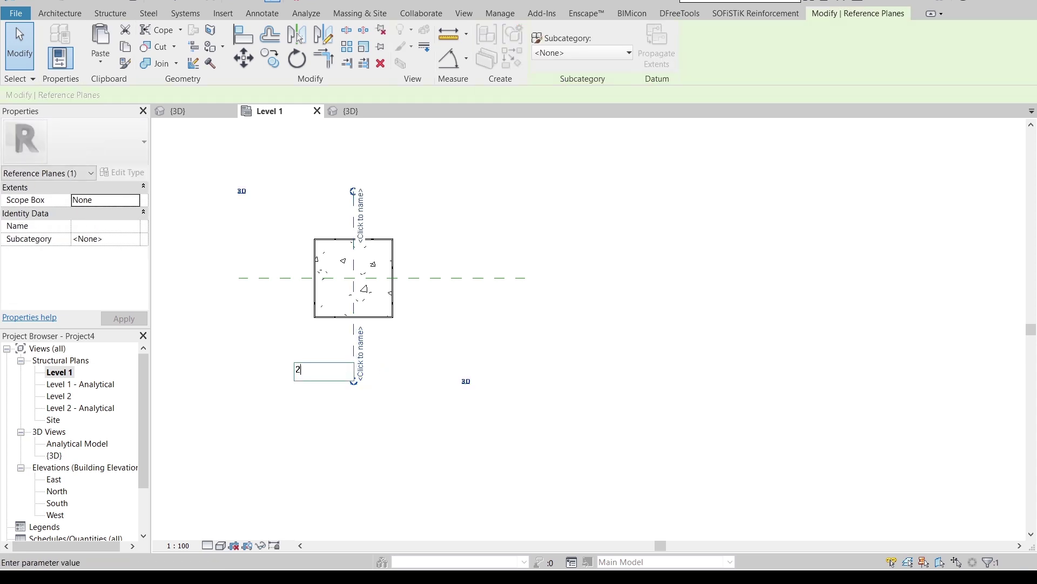
pyautogui.write('2')
pyautogui.press('Return')
pyautogui.click(382, 366)
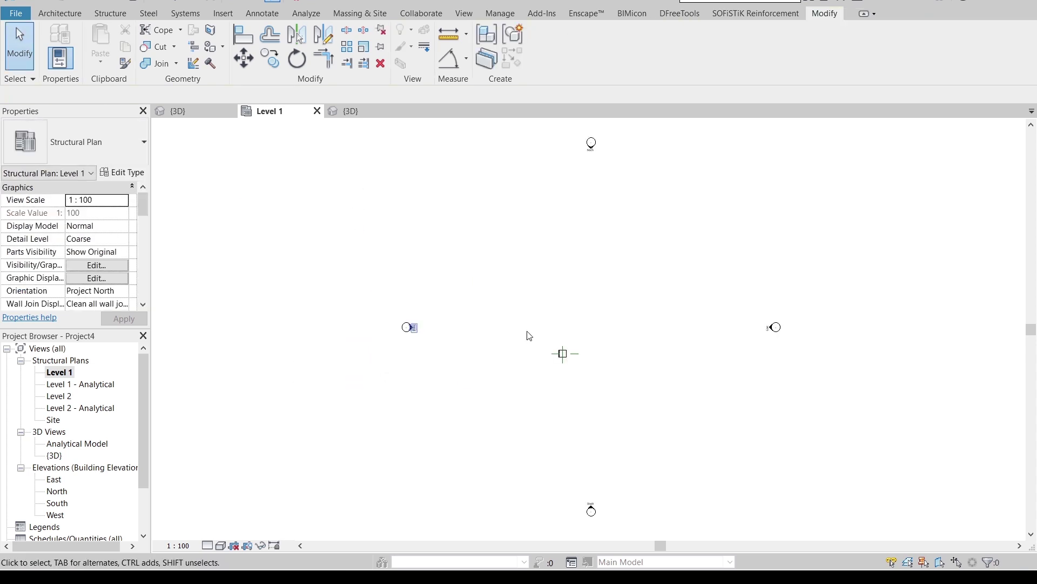
# Start a rebar sketch hosted by the foundation in the {3D} view, using Reference Plane : 1 as the work plane
pyautogui.click(355, 112)
pyautogui.keyDown('shift'); pyautogui.moveTo(410, 193); pyautogui.dragTo(439, 252, button='middle'); pyautogui.keyUp('shift')
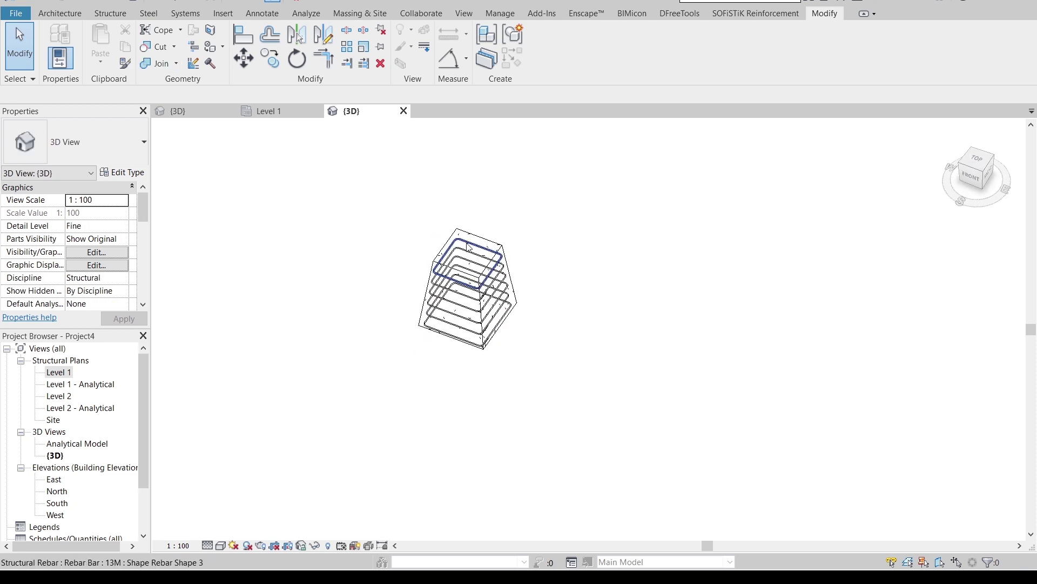
pyautogui.click(464, 242)
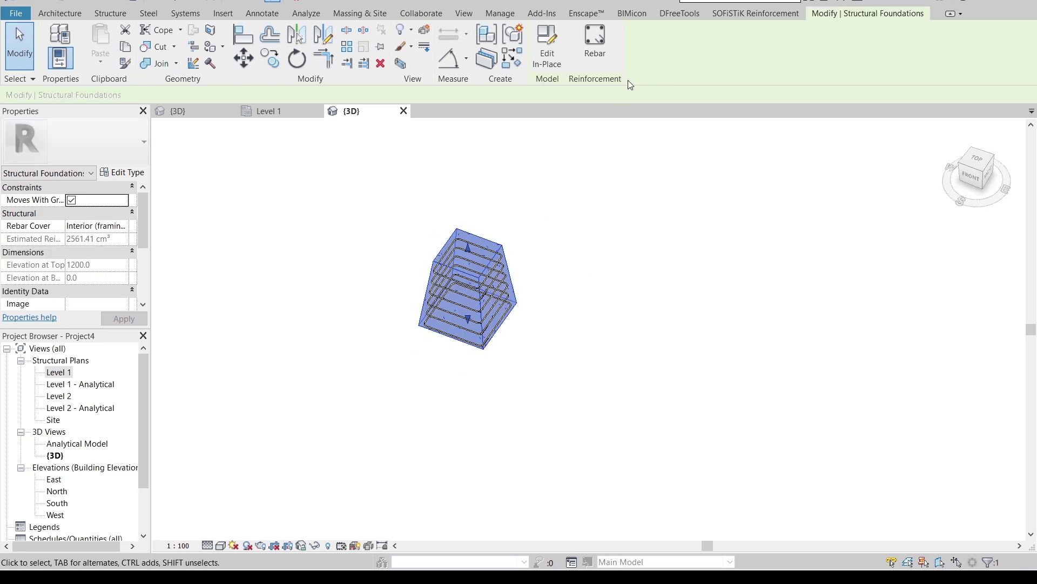
pyautogui.click(594, 46)
pyautogui.click(570, 54)
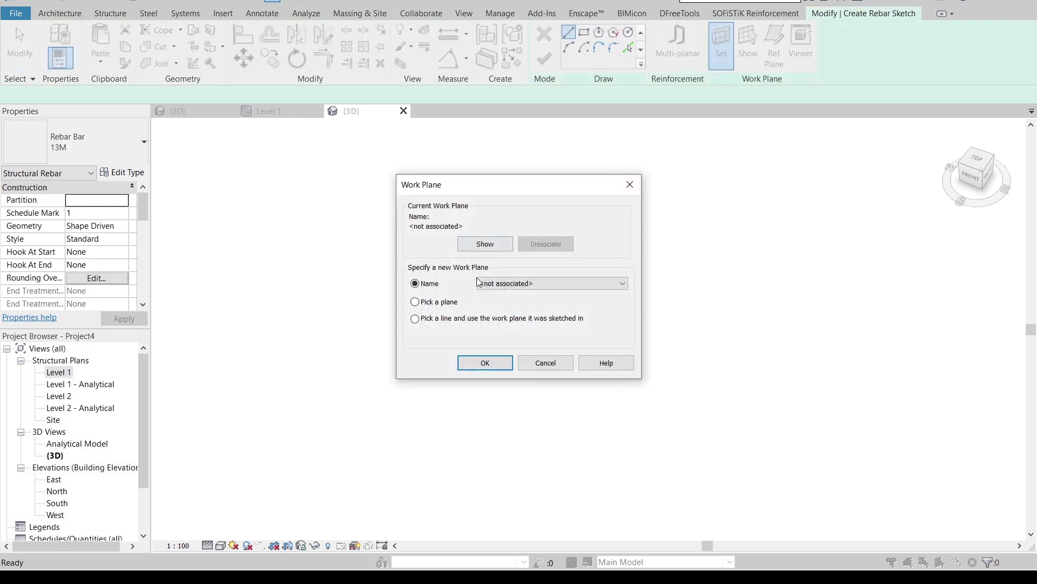
pyautogui.click(523, 287)
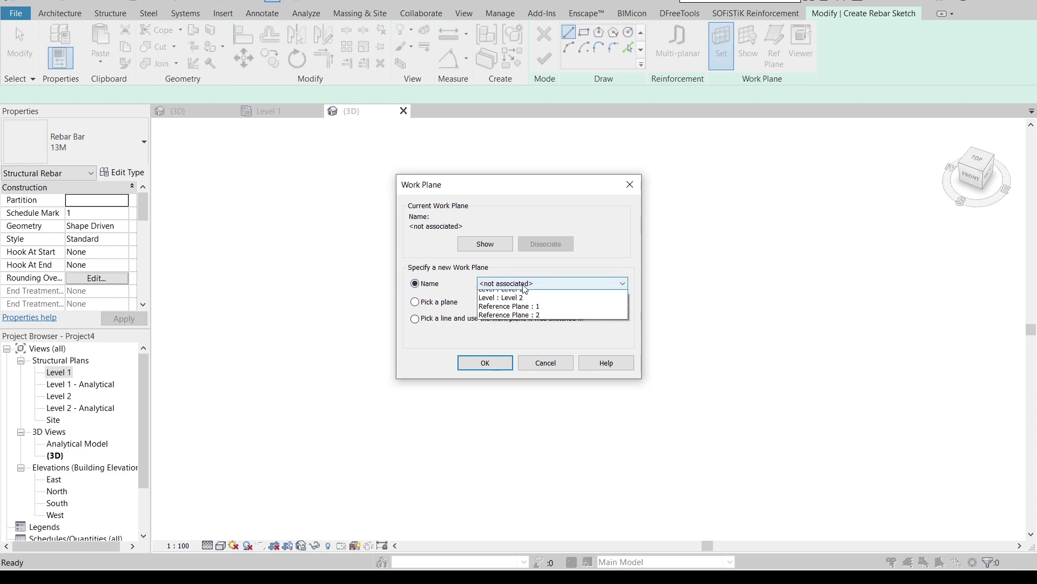
pyautogui.click(489, 320)
pyautogui.click(486, 364)
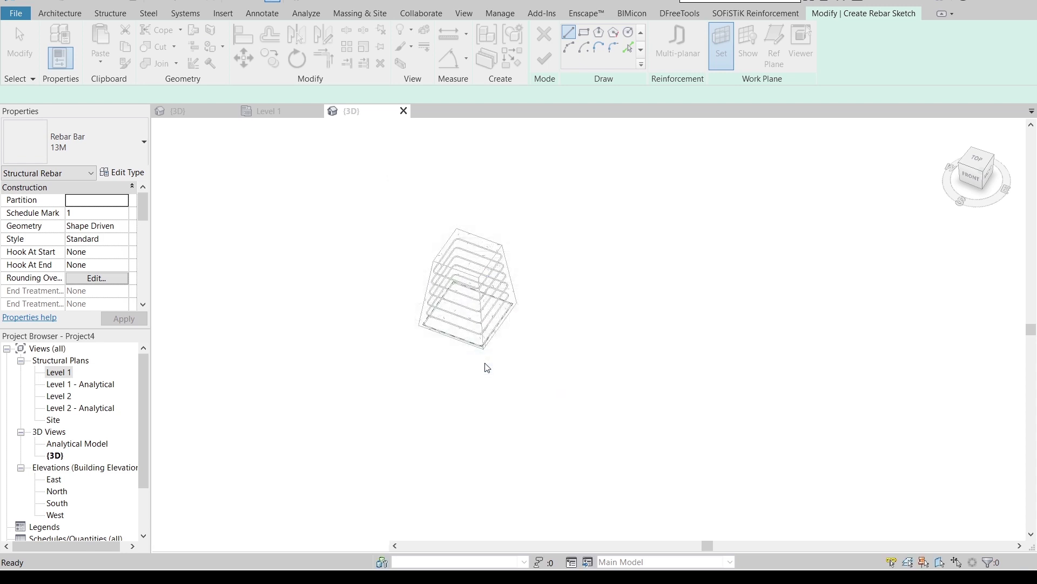
# Sketch a trapezoidal bar along the dashed cover outline in the Back view, leaving a gap in the middle of the upper edge
pyautogui.moveTo(449, 366)
pyautogui.keyDown('shift'); pyautogui.mouseDown(button='middle')
pyautogui.moveTo(834, 250)
pyautogui.moveTo(654, 328)
pyautogui.moveTo(498, 255)
pyautogui.moveTo(459, 220)
pyautogui.moveTo(440, 243)
pyautogui.mouseUp(button='middle'); pyautogui.keyUp('shift')
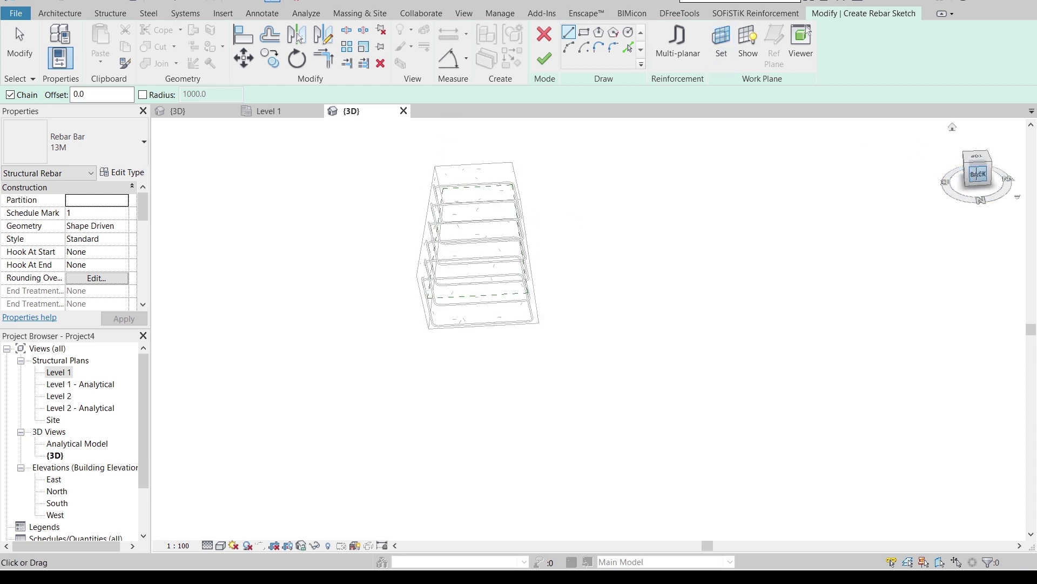
pyautogui.click(977, 174)
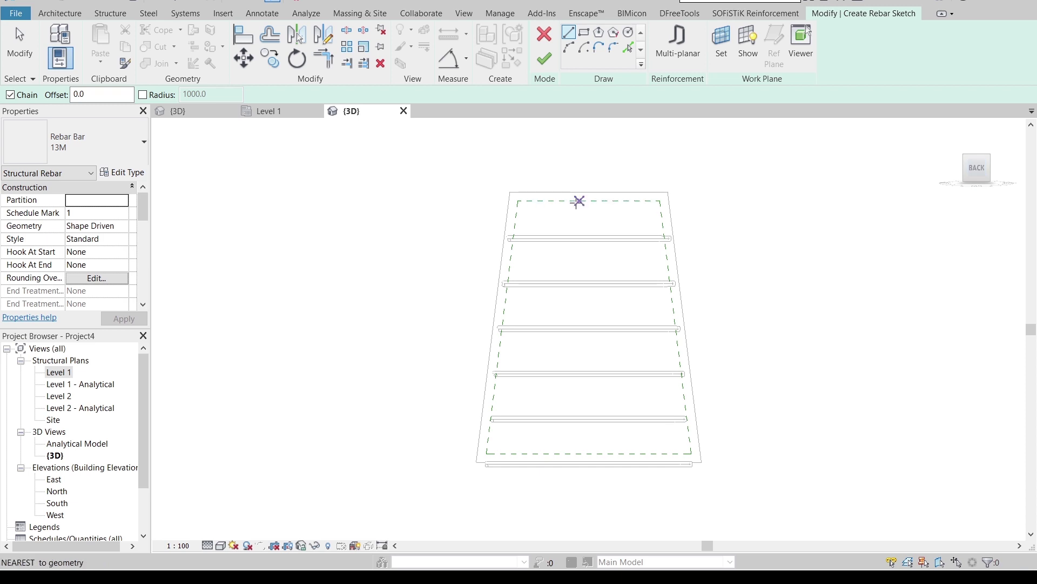
pyautogui.click(517, 201)
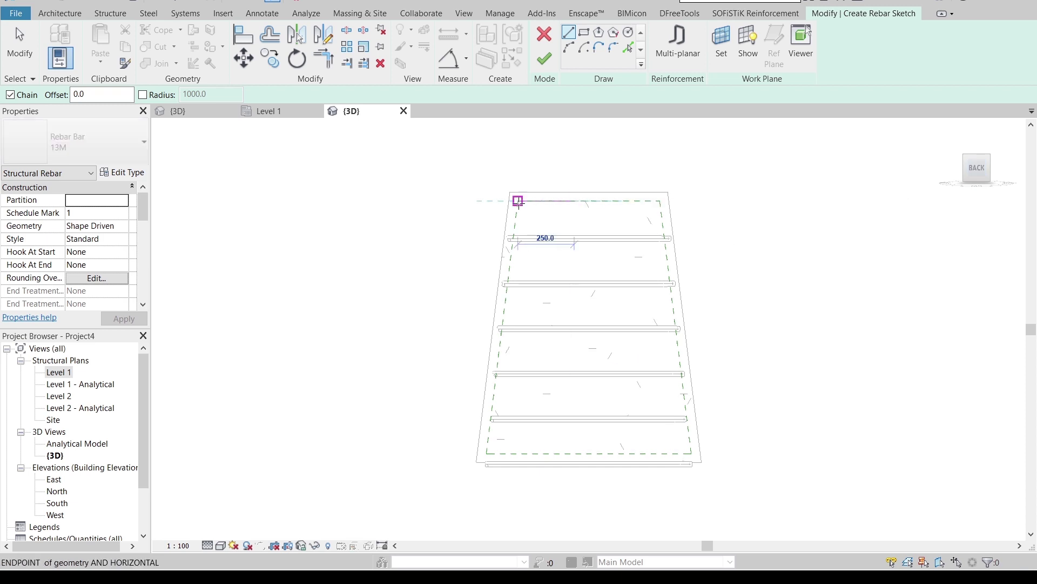
pyautogui.click(487, 454)
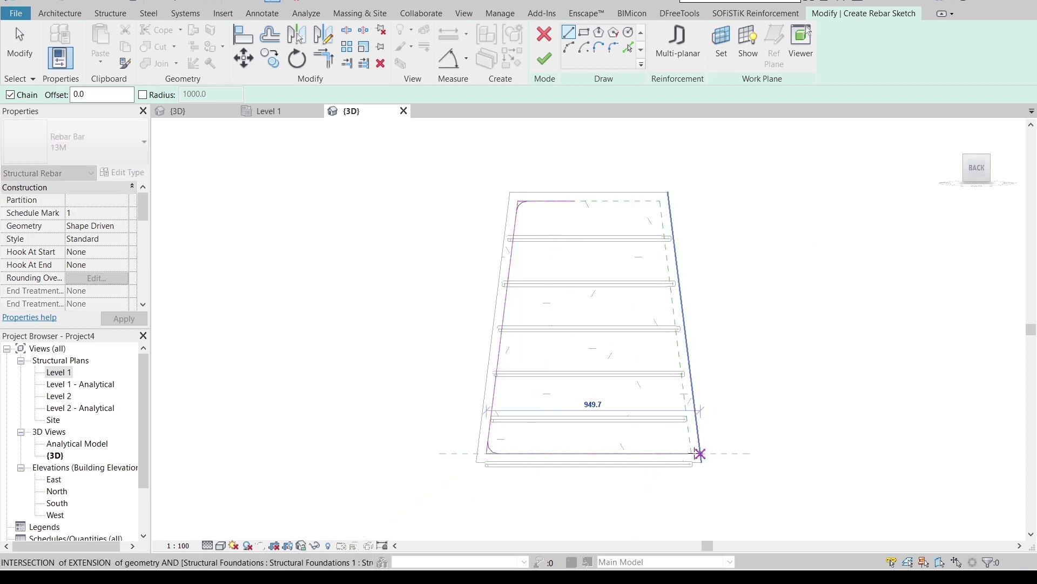
pyautogui.click(690, 452)
pyautogui.click(659, 200)
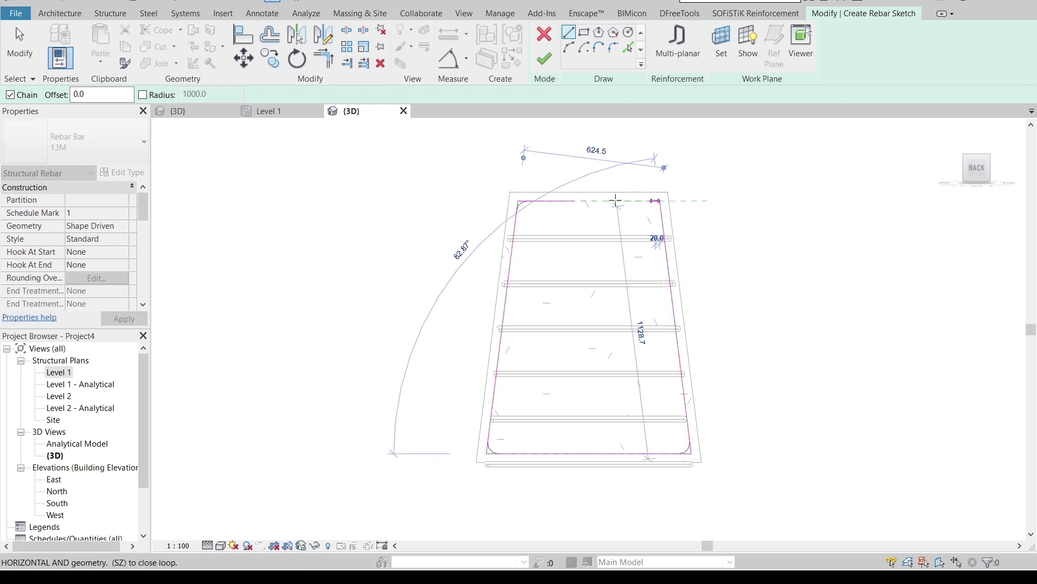
pyautogui.click(615, 200)
pyautogui.press('Escape')
pyautogui.press('Escape')
# Set the length of the sketch's upper-left segment to 200 mm
pyautogui.click(548, 201)
pyautogui.click(543, 238)
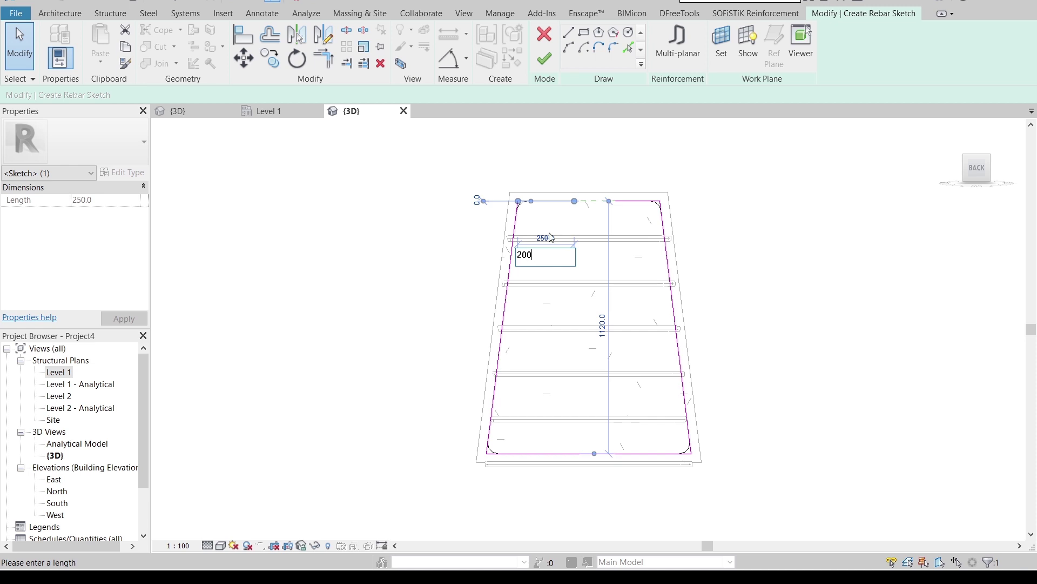
pyautogui.click(241, 167)
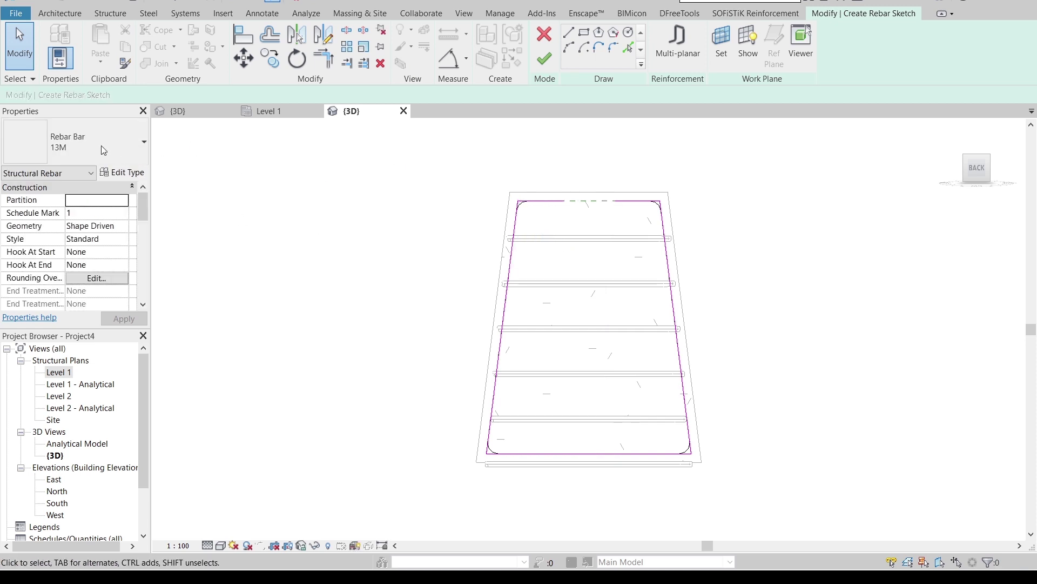
# Change the sketched bar's type to Rebar Bar 10M and finish the rebar sketch
pyautogui.click(106, 138)
pyautogui.click(80, 206)
pyautogui.click(542, 64)
pyautogui.moveTo(672, 233)
pyautogui.keyDown('shift'); pyautogui.mouseDown(button='middle')
pyautogui.moveTo(727, 250)
pyautogui.moveTo(730, 278)
pyautogui.mouseUp(button='middle'); pyautogui.keyUp('shift')
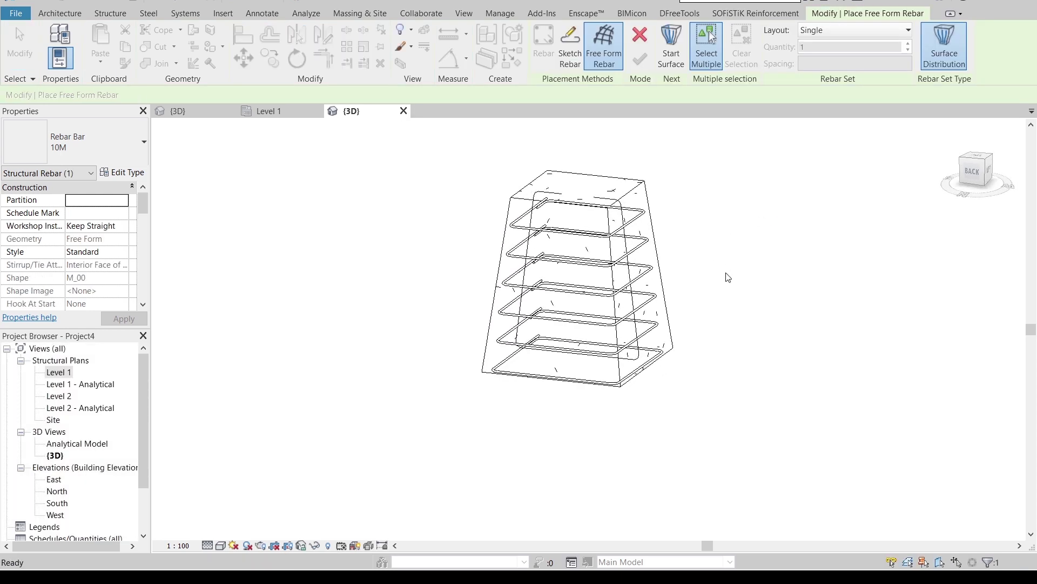
pyautogui.press('Escape')
pyautogui.press('Escape')
# Set the new vertical bar's layout to Fixed Number with a quantity of 6, checking it from the Left view
pyautogui.keyDown('shift'); pyautogui.moveTo(935, 212); pyautogui.dragTo(805, 208, button='middle'); pyautogui.keyUp('shift')
pyautogui.click(979, 172)
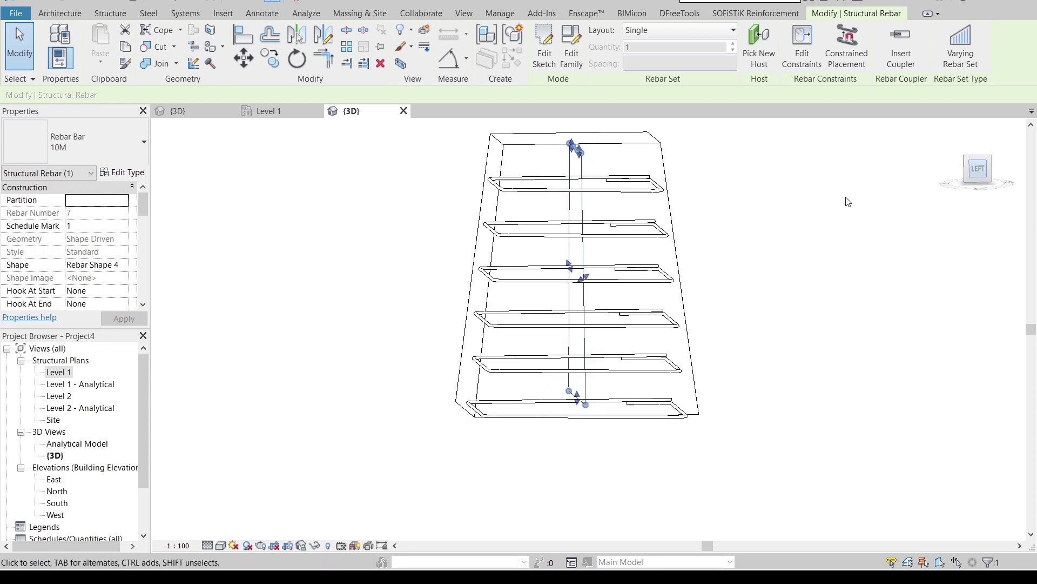
pyautogui.click(733, 30)
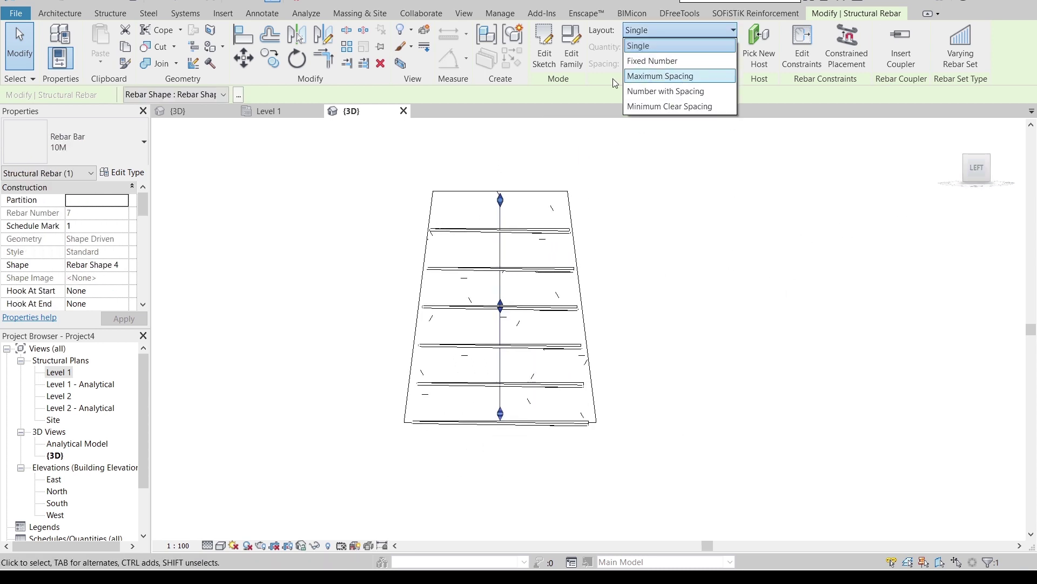
pyautogui.click(669, 61)
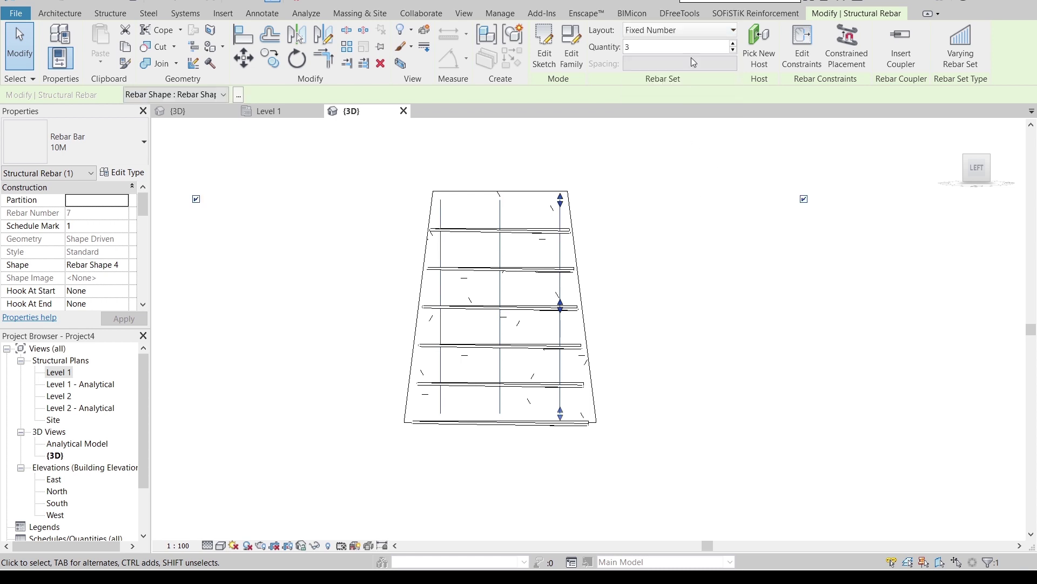
pyautogui.click(733, 45)
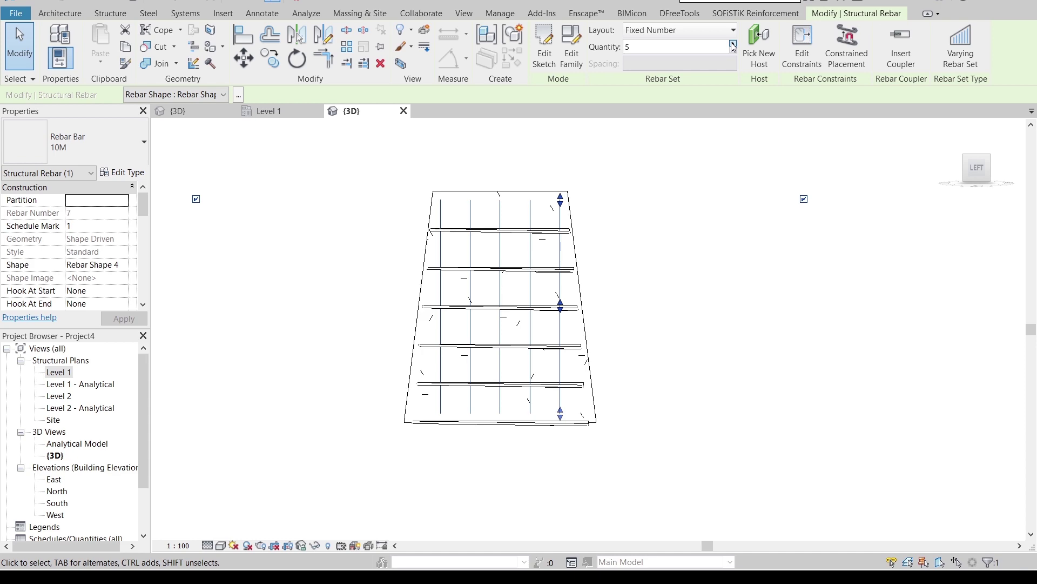
pyautogui.click(641, 225)
# Set the vertical rebar set to view unobscured and as solid in the {3D} and Analytical Model views
pyautogui.keyDown('shift'); pyautogui.moveTo(642, 225); pyautogui.dragTo(693, 294, button='middle'); pyautogui.keyUp('shift')
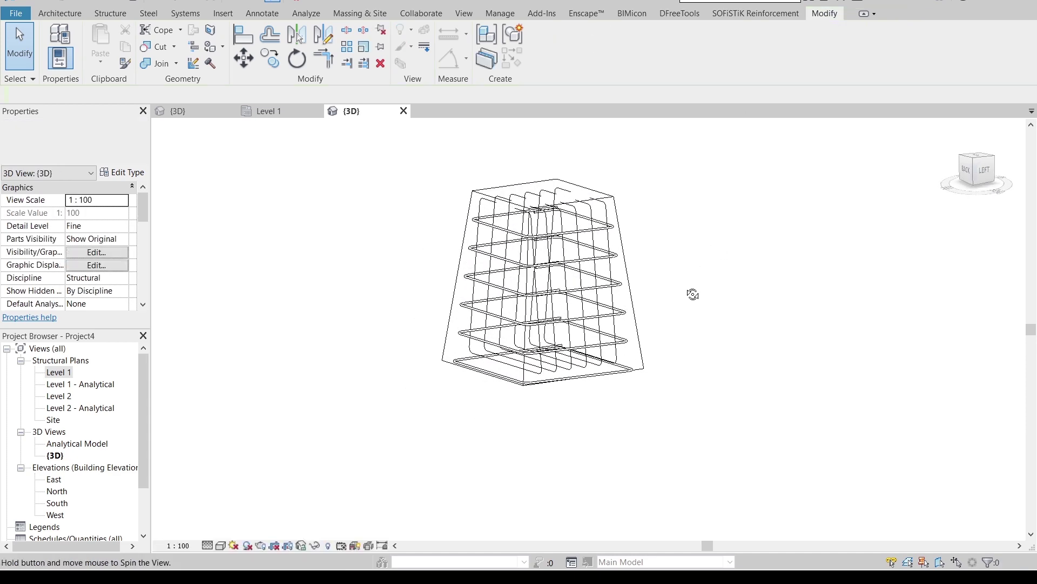
pyautogui.scroll(4, 485, 275)
pyautogui.keyDown('shift'); pyautogui.moveTo(458, 368); pyautogui.dragTo(516, 377, button='middle'); pyautogui.keyUp('shift')
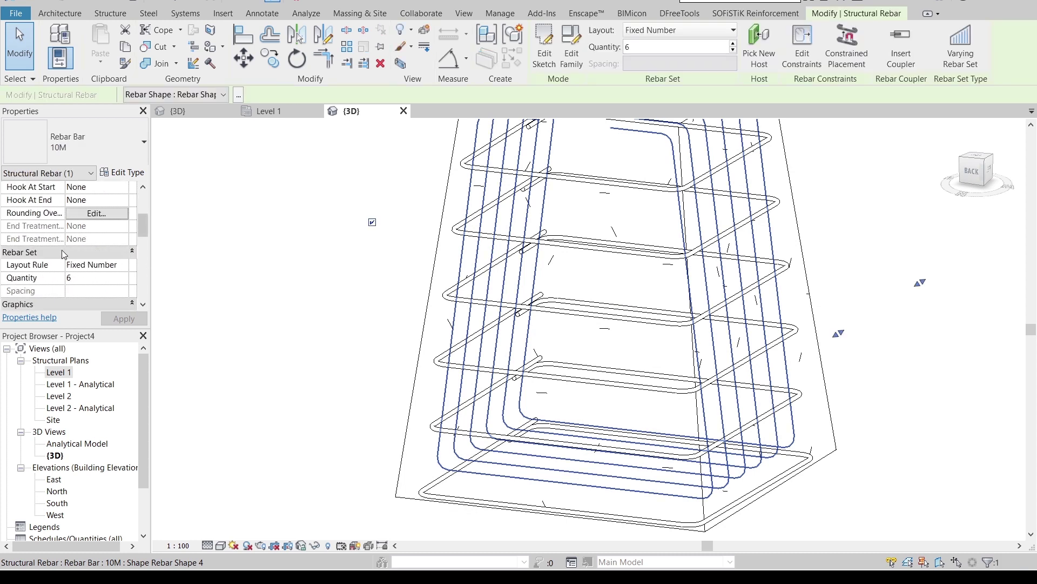
pyautogui.scroll(-3, 38, 264)
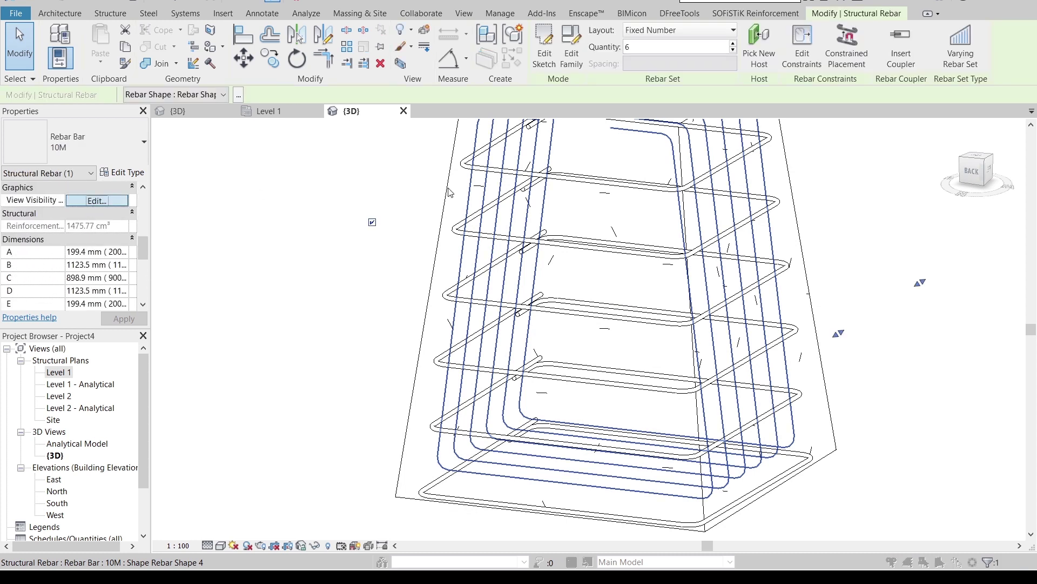
pyautogui.click(453, 232)
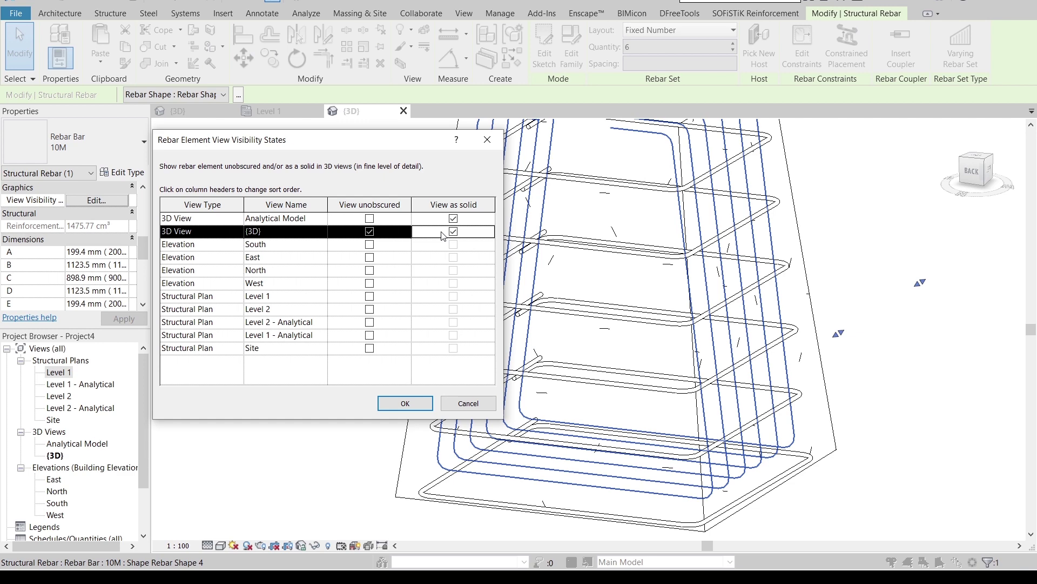
pyautogui.click(369, 218)
pyautogui.click(397, 406)
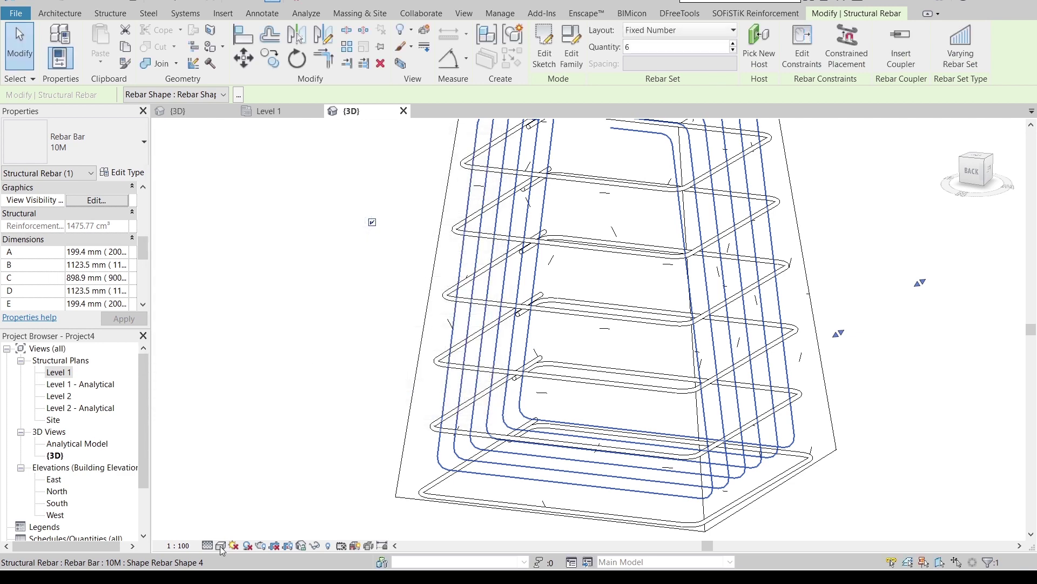
# Set the {3D} view's detail level to Fine and inspect the lower bends of the vertical bars up close
pyautogui.click(208, 545)
pyautogui.click(242, 528)
pyautogui.moveTo(267, 433)
pyautogui.keyDown('shift'); pyautogui.mouseDown(button='middle')
pyautogui.moveTo(320, 394)
pyautogui.moveTo(361, 405)
pyautogui.mouseUp(button='middle'); pyautogui.keyUp('shift')
pyautogui.scroll(10, 360, 405)
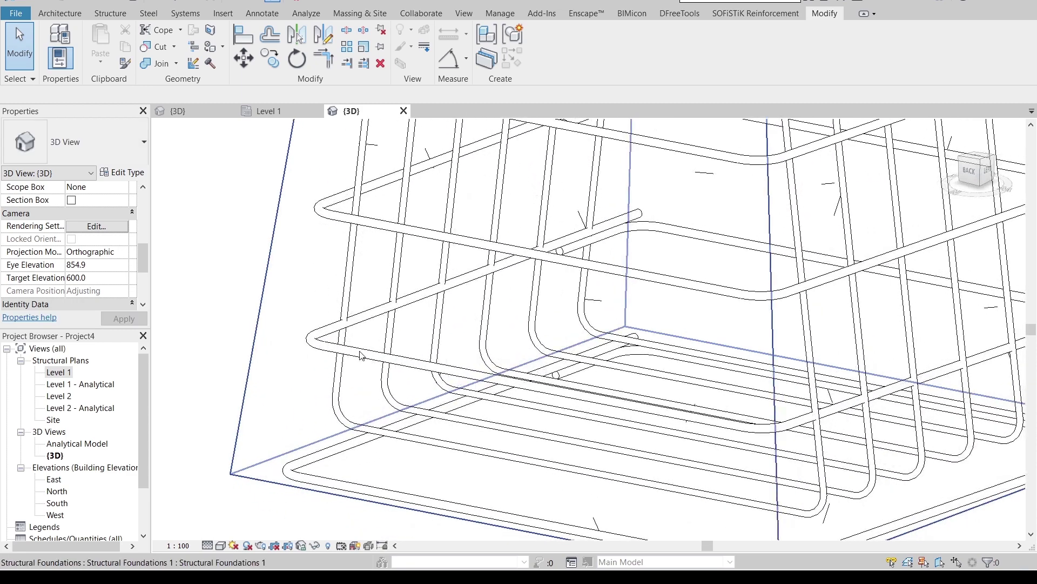
# Examine from several angles how the lowest horizontal rebar loop sits against the lower bends of the vertical bars
pyautogui.keyDown('shift'); pyautogui.moveTo(322, 342); pyautogui.dragTo(429, 336, button='middle'); pyautogui.keyUp('shift')
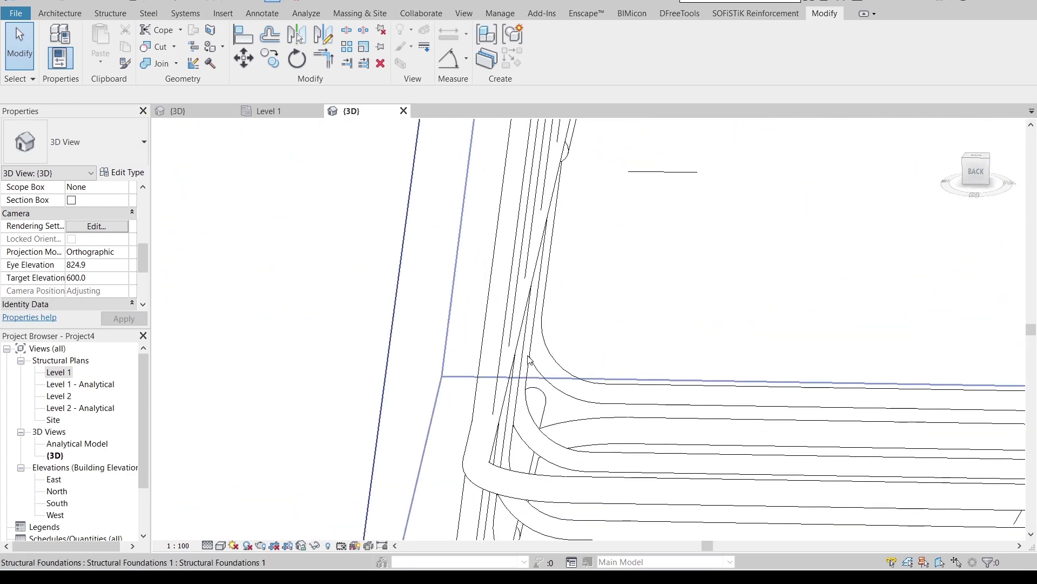
pyautogui.scroll(-8, 528, 355)
pyautogui.moveTo(488, 416); pyautogui.dragTo(524, 340, button='middle')
pyautogui.scroll(-1, 523, 368)
pyautogui.scroll(-5, 748, 431)
pyautogui.keyDown('shift'); pyautogui.moveTo(748, 431); pyautogui.dragTo(699, 416, button='middle'); pyautogui.keyUp('shift')
pyautogui.scroll(3, 699, 416)
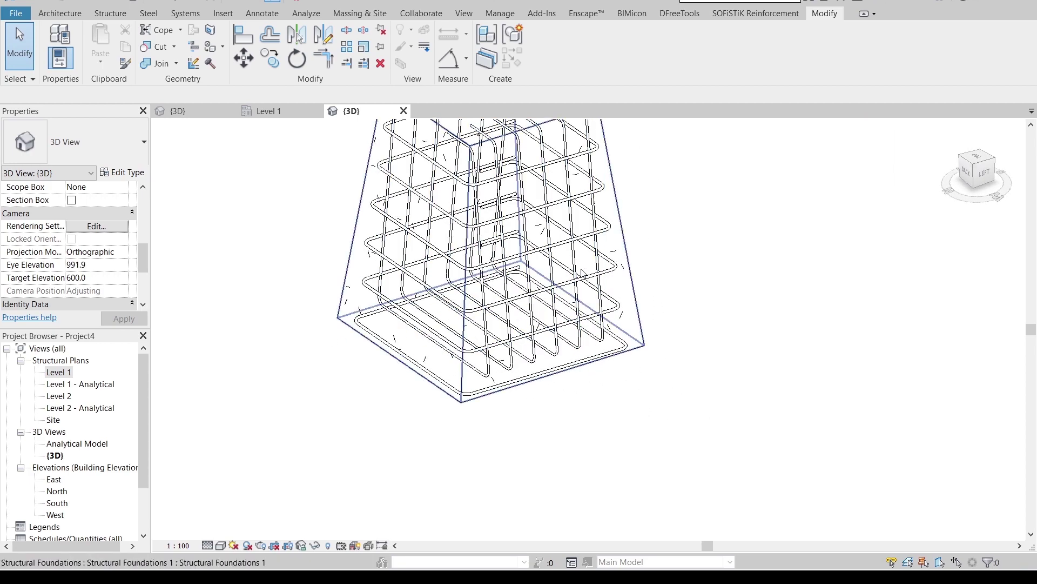
pyautogui.keyDown('shift'); pyautogui.moveTo(583, 274); pyautogui.dragTo(452, 387, button='middle'); pyautogui.keyUp('shift')
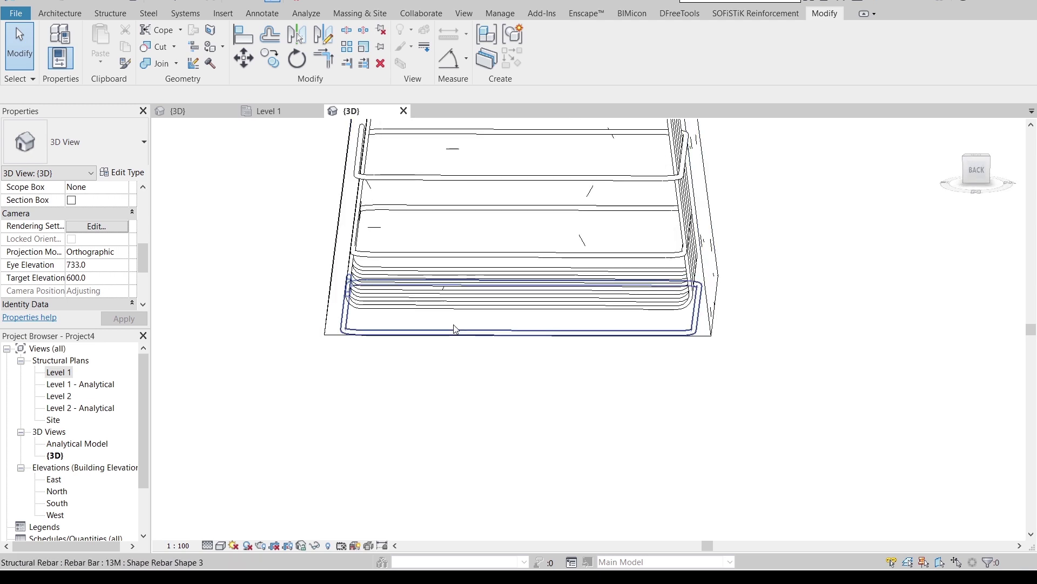
# Move the lowest horizontal rebar loop upward in the Back view so it sits just above the vertical bars' lower bends
pyautogui.click(971, 174)
pyautogui.moveTo(853, 322); pyautogui.dragTo(757, 385, button='middle')
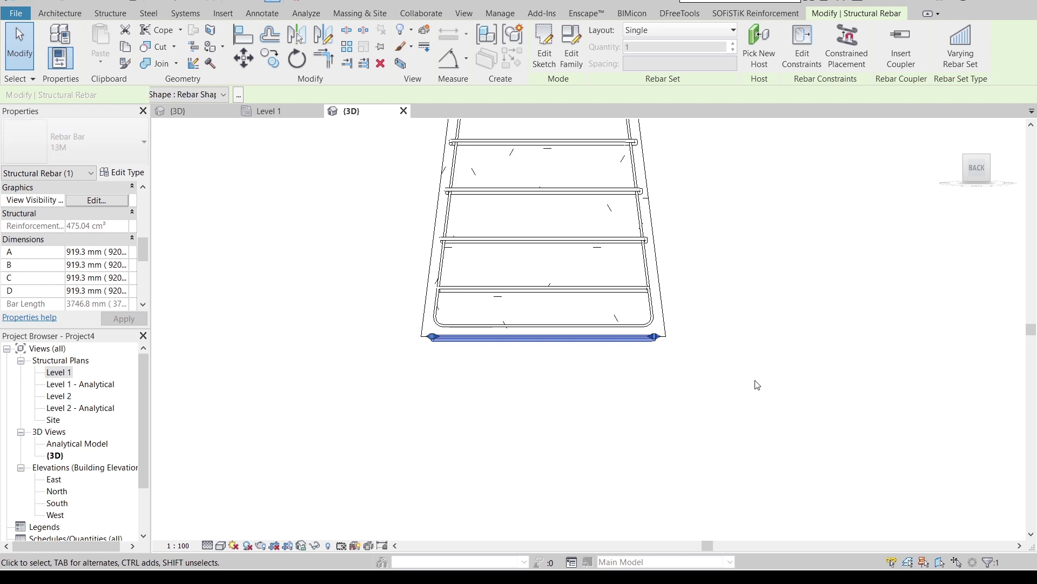
pyautogui.press('Up')
pyautogui.press('Up')
pyautogui.press('Up')
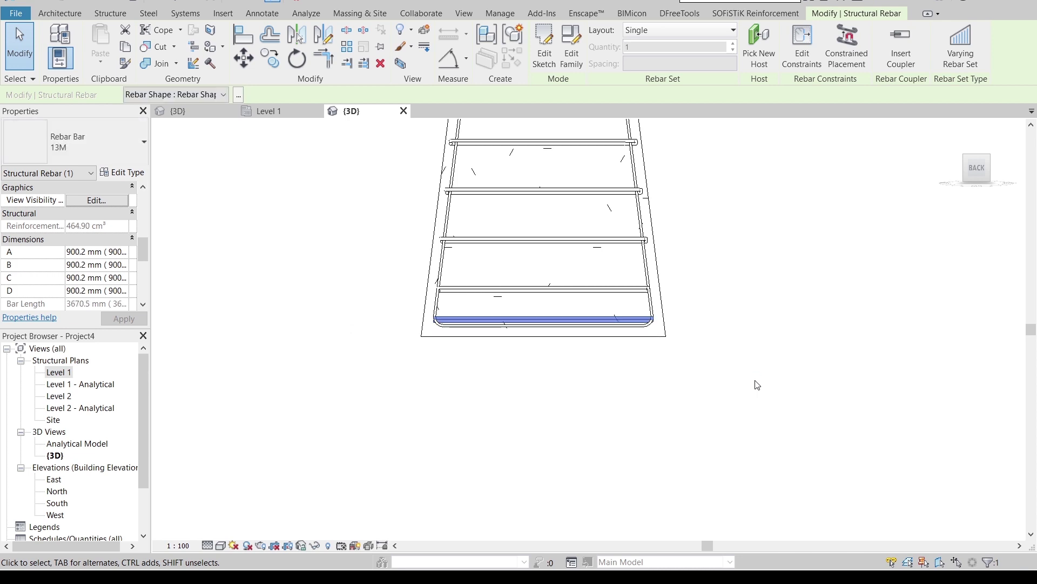
pyautogui.scroll(3, 680, 360)
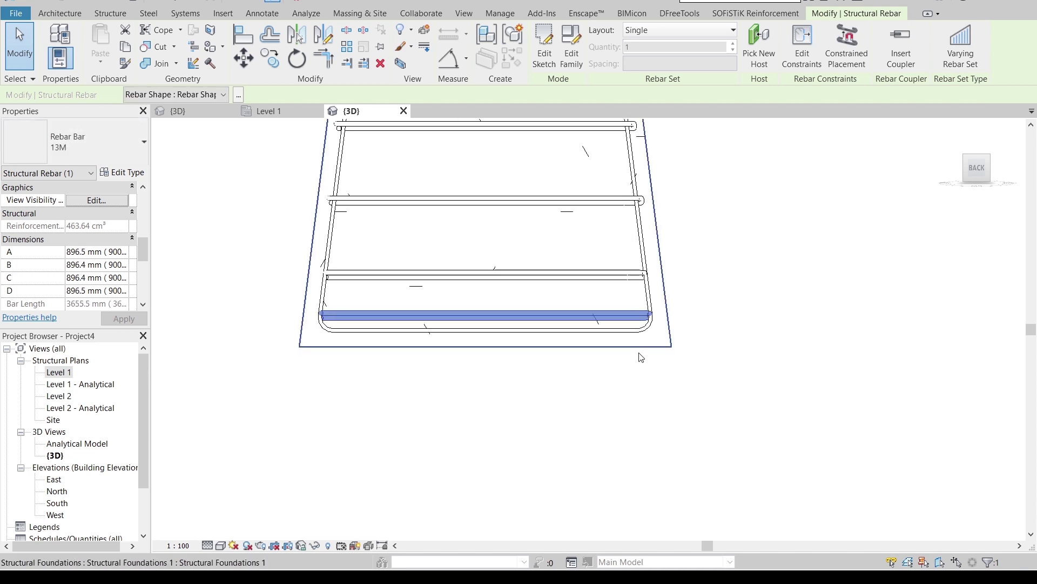
pyautogui.keyDown('shift'); pyautogui.moveTo(640, 356); pyautogui.dragTo(584, 319, button='middle'); pyautogui.keyUp('shift')
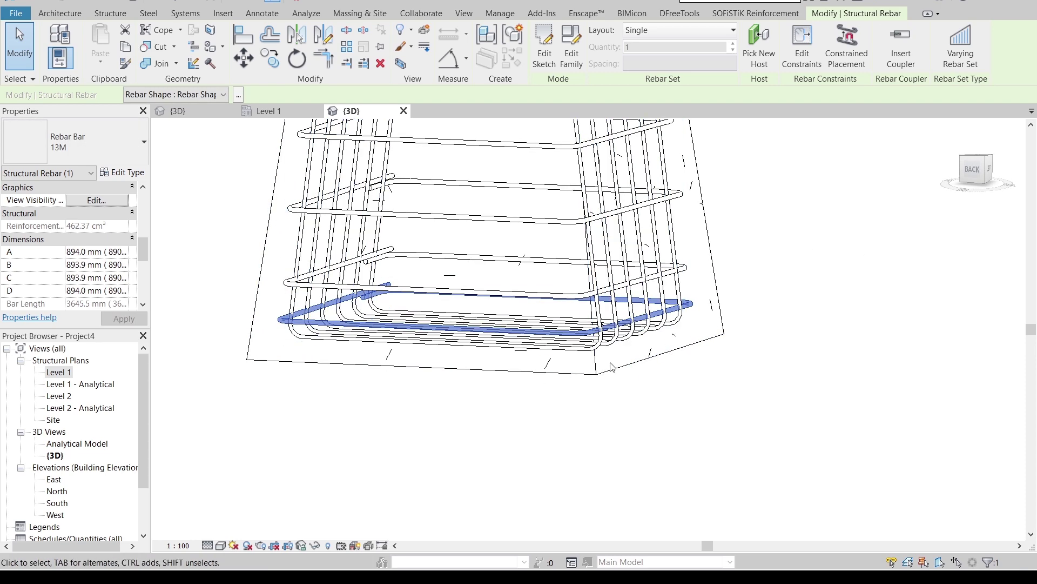
pyautogui.click(973, 169)
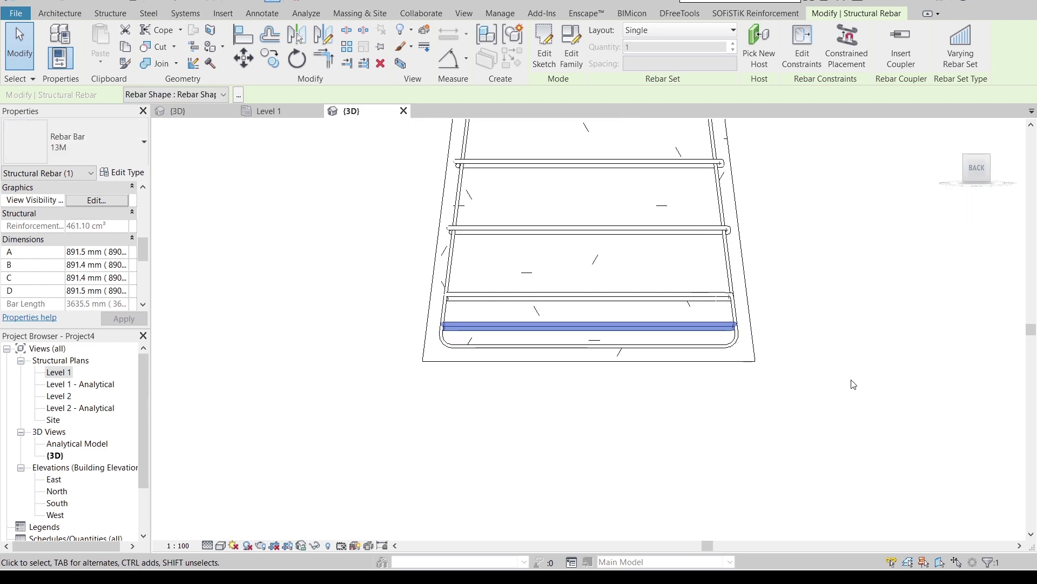
pyautogui.click(853, 384)
# Start a sketched rebar hosted by the tapered foundation and set its work plane to Reference Plane : 2
pyautogui.scroll(-2, 853, 385)
pyautogui.keyDown('shift'); pyautogui.moveTo(853, 384); pyautogui.dragTo(503, 281, button='middle'); pyautogui.keyUp('shift')
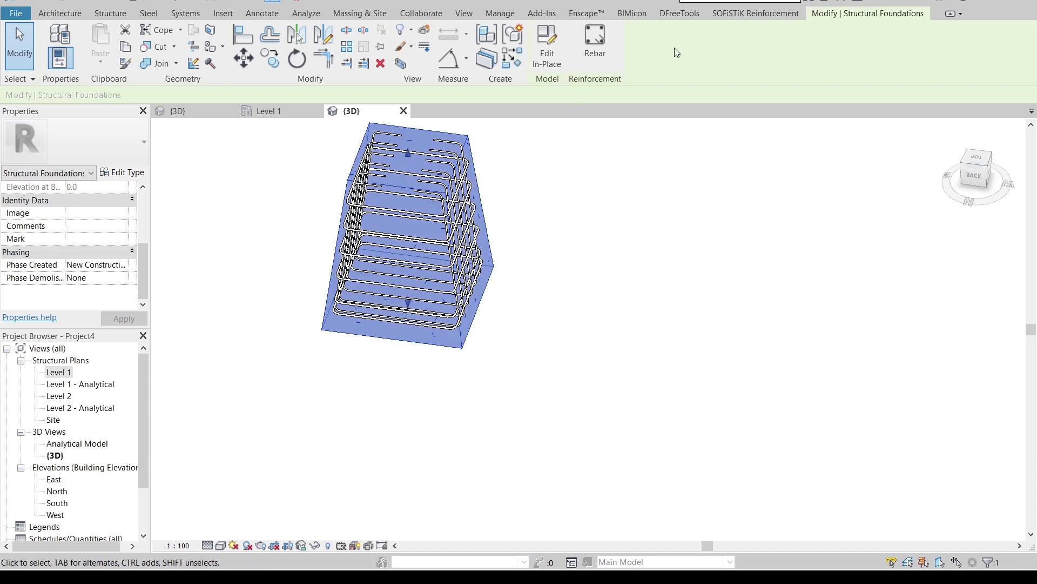
pyautogui.click(595, 45)
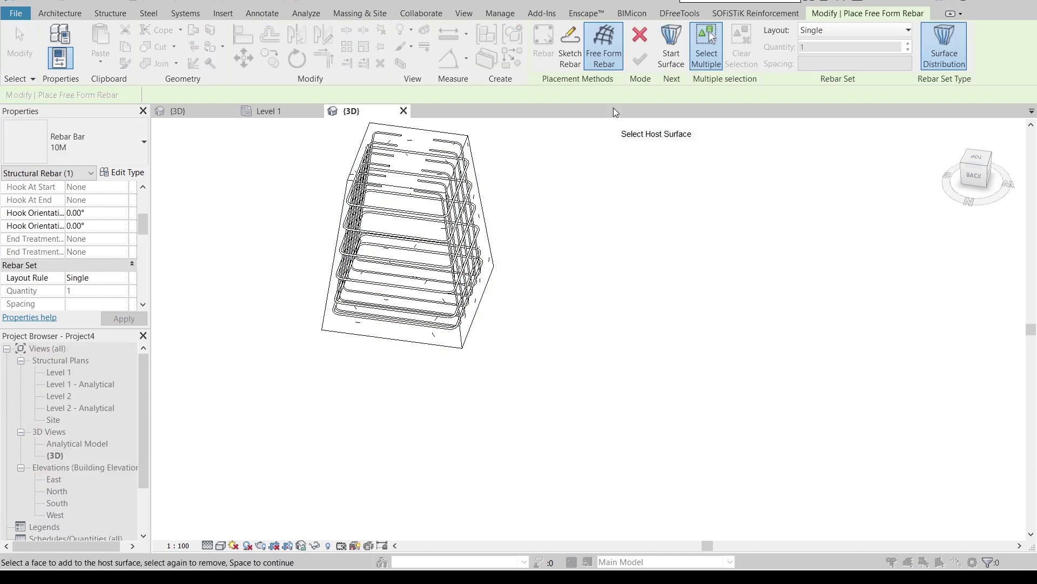
pyautogui.click(574, 58)
pyautogui.click(489, 201)
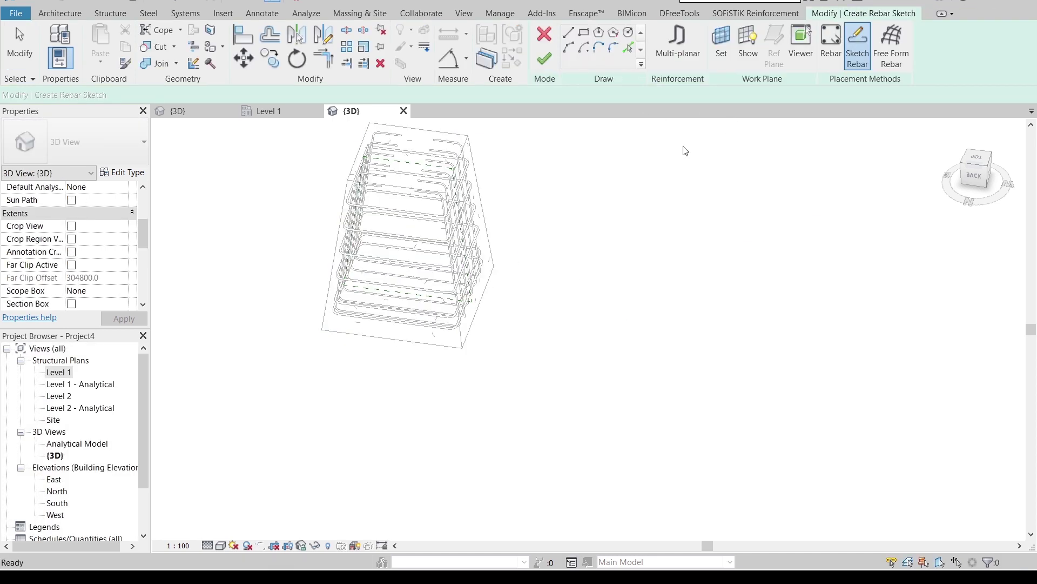
pyautogui.click(730, 47)
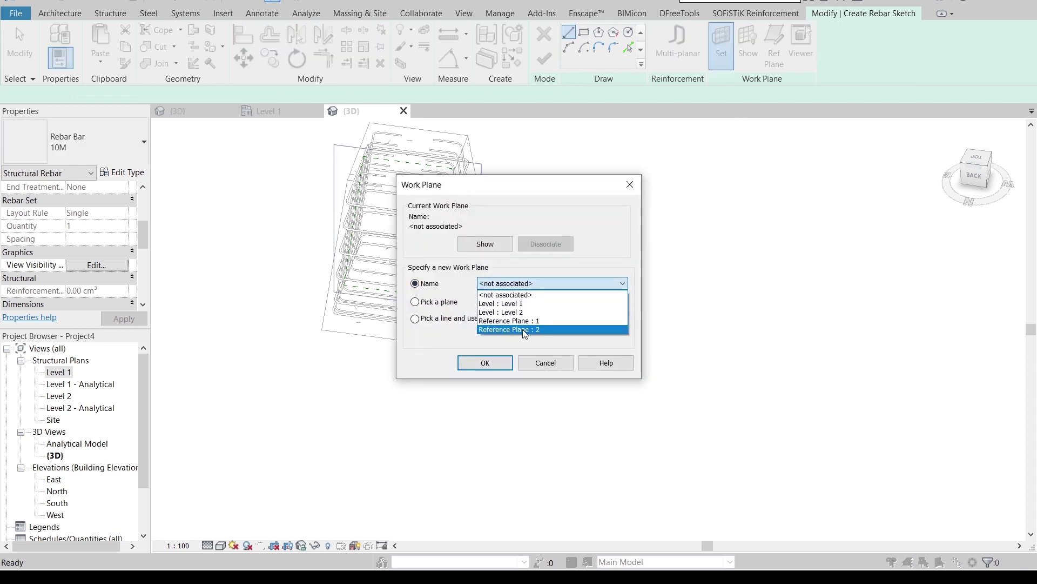
pyautogui.click(523, 329)
pyautogui.click(484, 362)
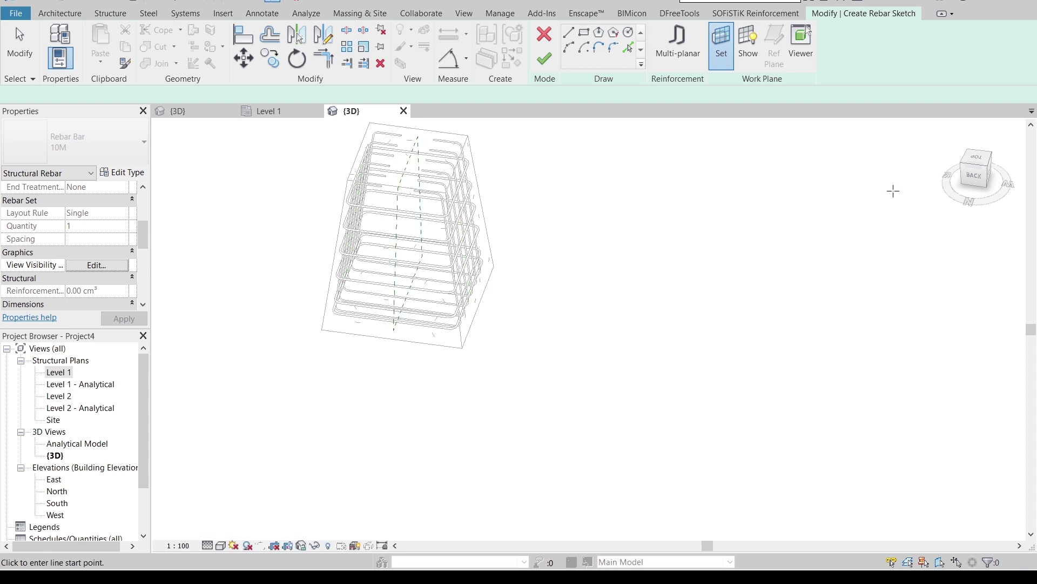
# Sketch a U-shaped bar along the foundation's cover lines in the Left view, with a 909.4 mm base and a short leg at each end
pyautogui.click(978, 158)
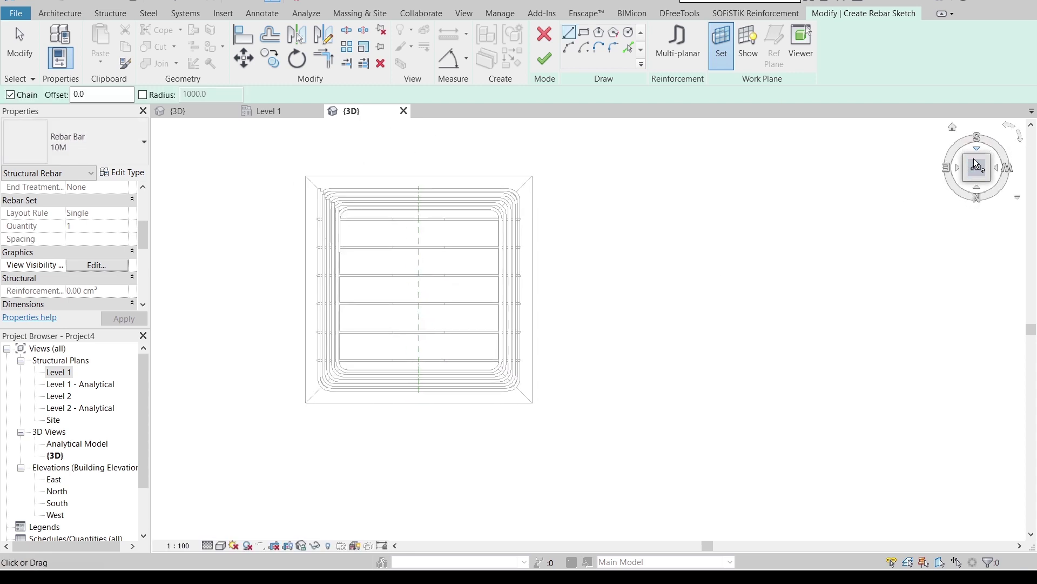
pyautogui.keyDown('shift'); pyautogui.moveTo(764, 326); pyautogui.dragTo(608, 110, button='middle'); pyautogui.keyUp('shift')
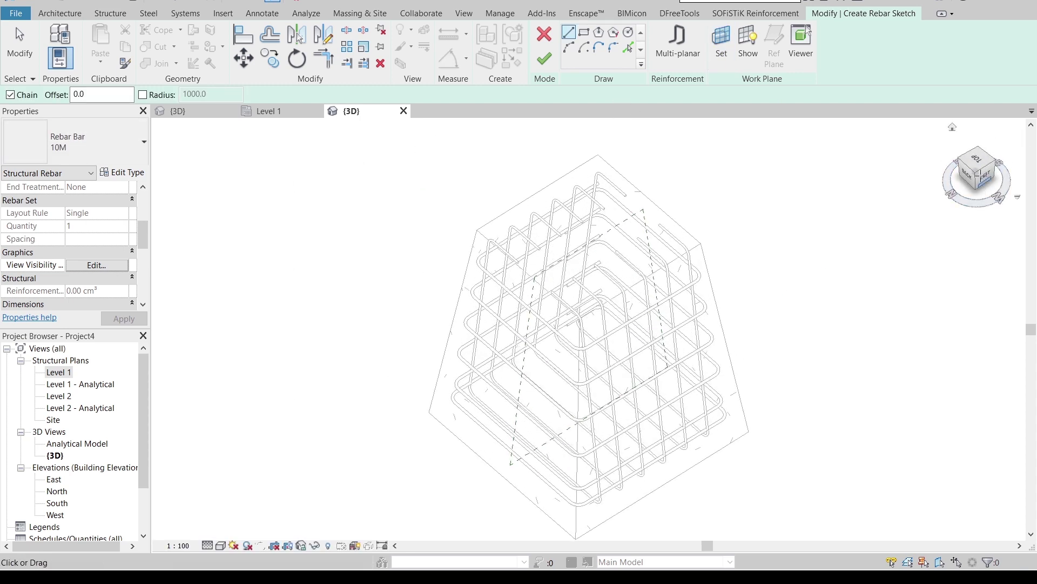
pyautogui.click(987, 182)
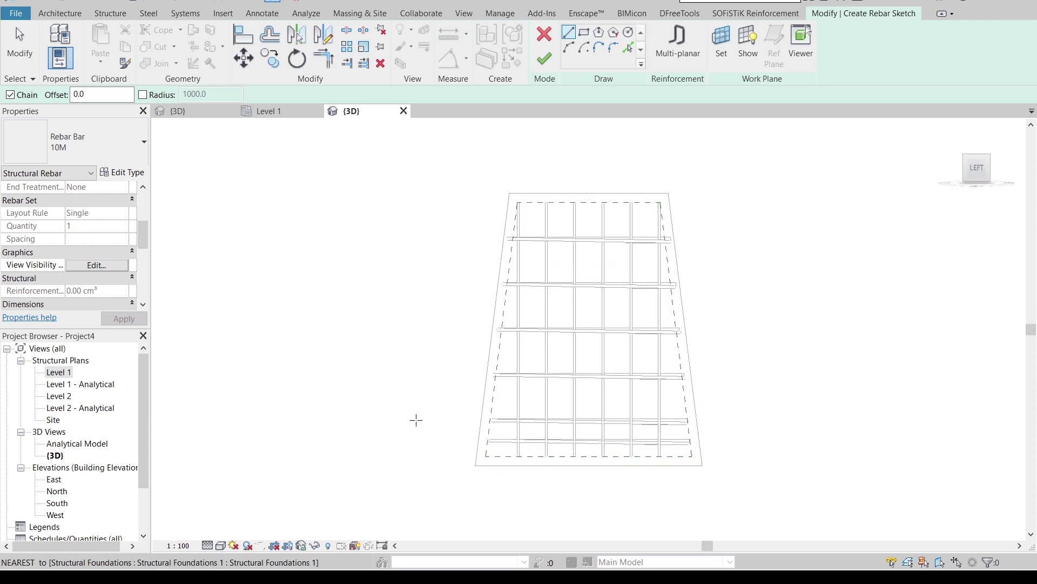
pyautogui.scroll(5, 502, 451)
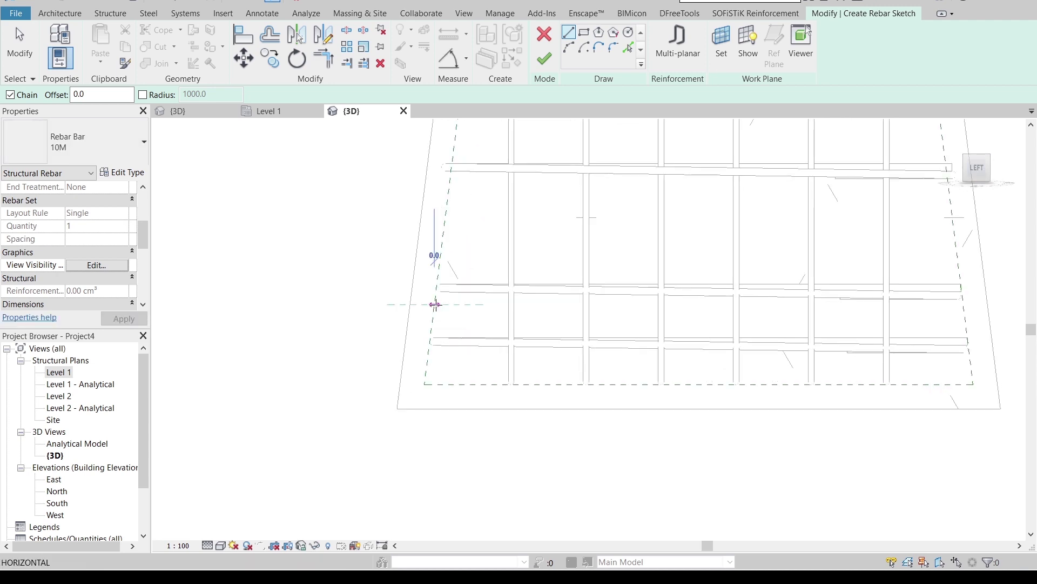
pyautogui.click(436, 305)
pyautogui.click(425, 384)
pyautogui.scroll(-1, 579, 389)
pyautogui.moveTo(659, 393); pyautogui.dragTo(480, 400, button='middle')
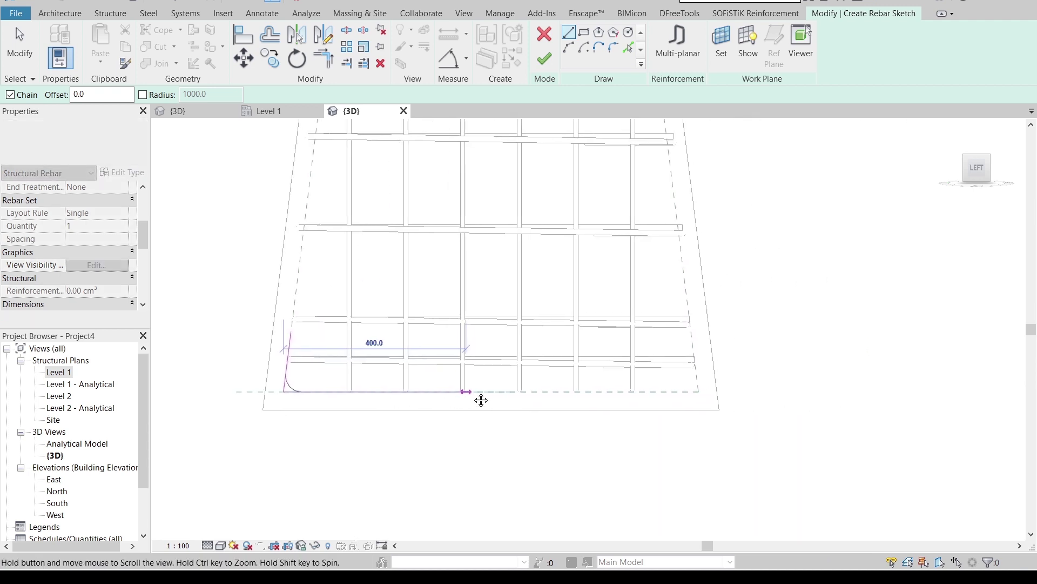
pyautogui.click(700, 391)
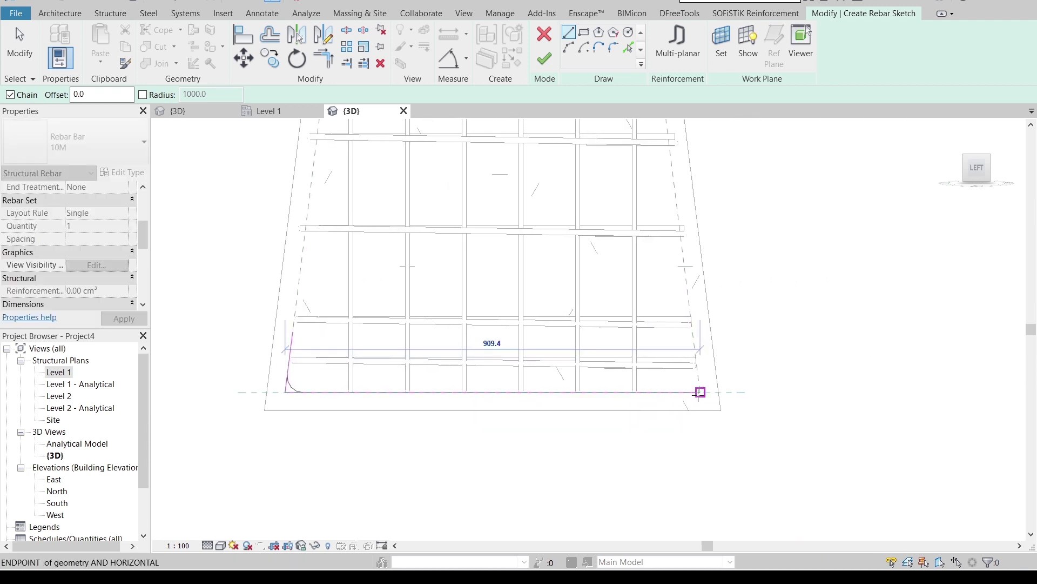
pyautogui.click(690, 331)
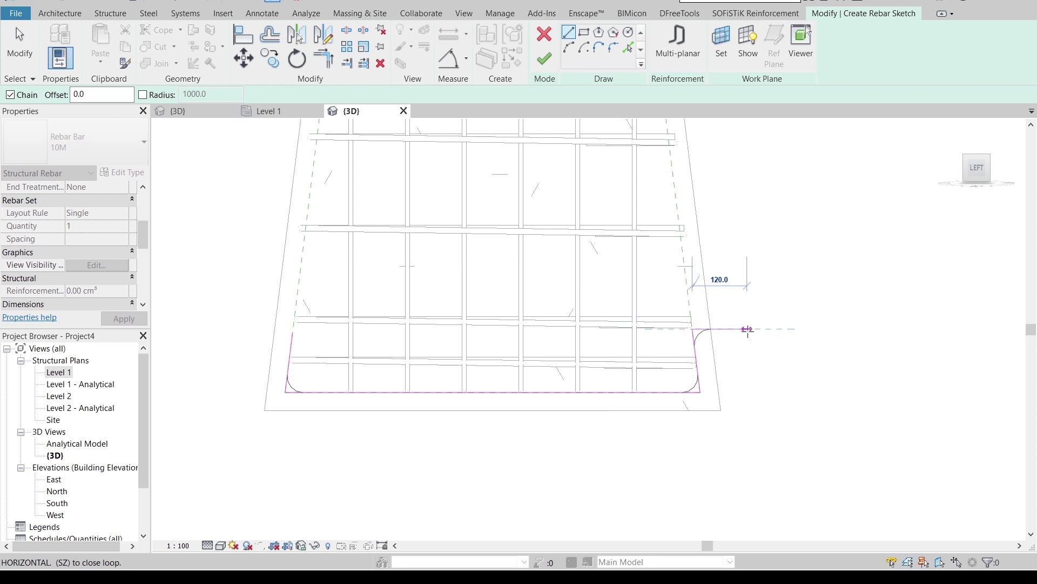
pyautogui.press('Escape')
pyautogui.press('Escape')
# Set the length of both upright legs of the U-shaped bar sketch to 100 mm
pyautogui.click(663, 365)
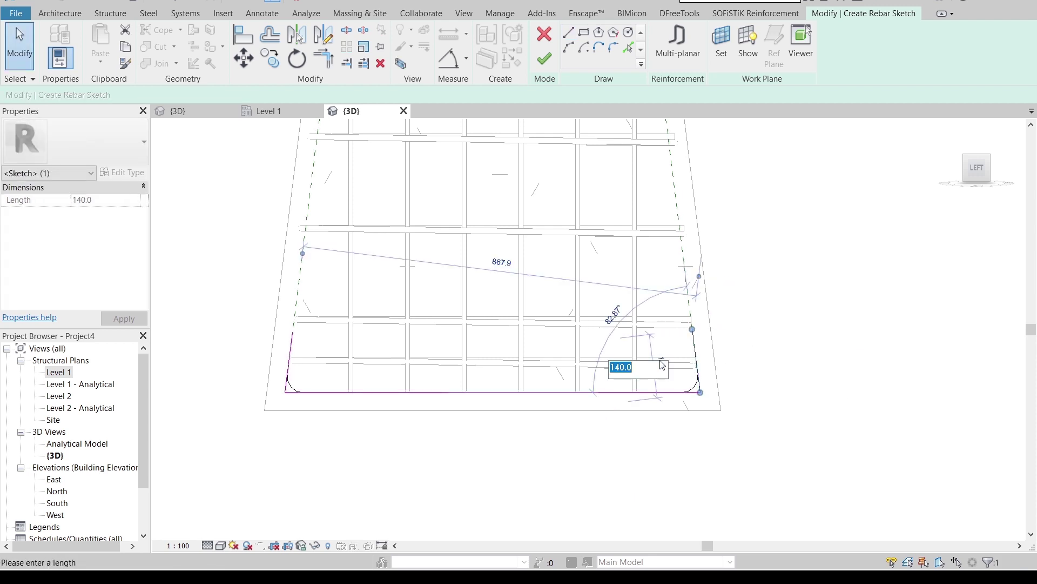
pyautogui.press('Return')
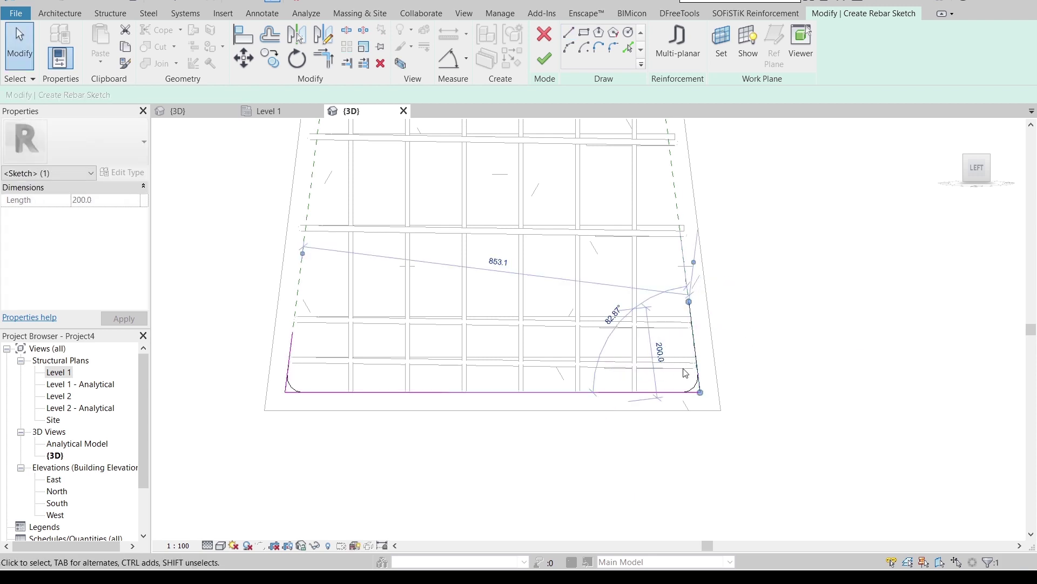
pyautogui.click(661, 351)
pyautogui.write('100')
pyautogui.press('Return')
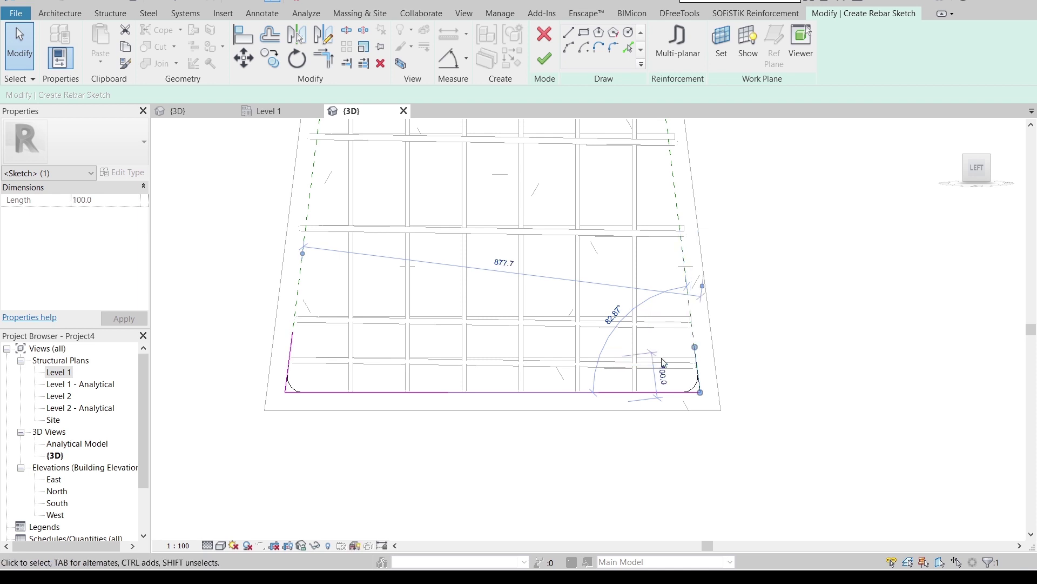
pyautogui.click(289, 348)
pyautogui.click(323, 361)
pyautogui.write('100')
pyautogui.press('Return')
pyautogui.press('Escape')
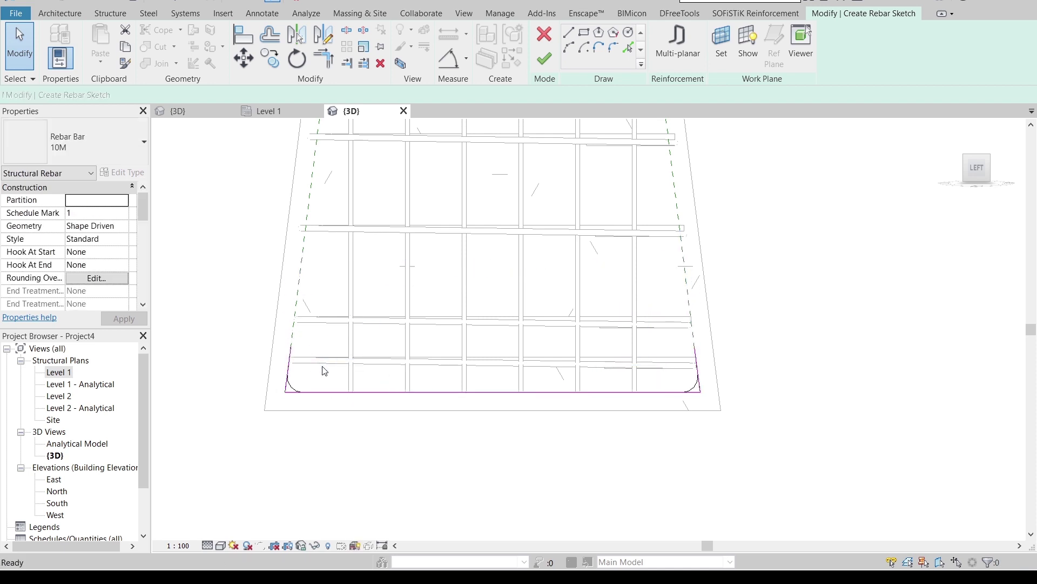
# Finish the rebar sketch, leave free form placement, and set the new U-shaped bar's layout to Fixed Number
pyautogui.scroll(-2, 322, 371)
pyautogui.keyDown('shift'); pyautogui.moveTo(301, 336); pyautogui.dragTo(322, 429, button='middle'); pyautogui.keyUp('shift')
pyautogui.scroll(-1, 356, 410)
pyautogui.scroll(2, 308, 405)
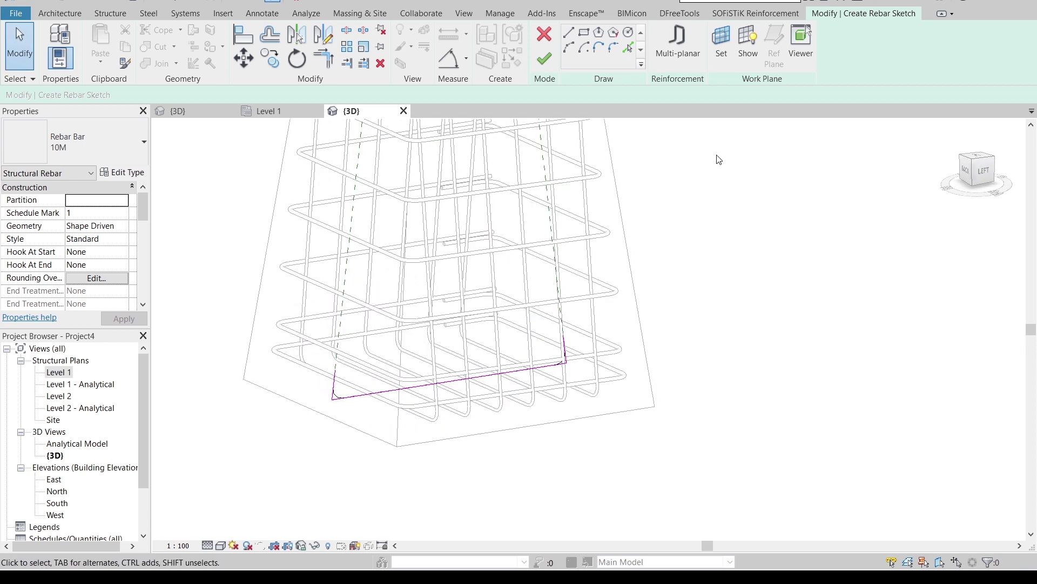
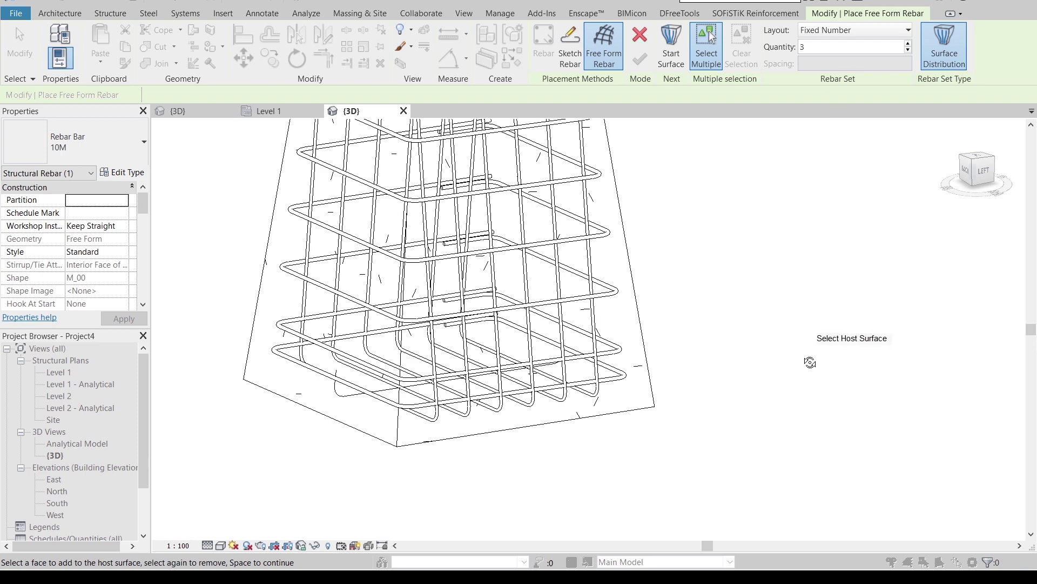
pyautogui.keyDown('shift'); pyautogui.moveTo(809, 362); pyautogui.dragTo(586, 353, button='middle'); pyautogui.keyUp('shift')
pyautogui.press('Escape')
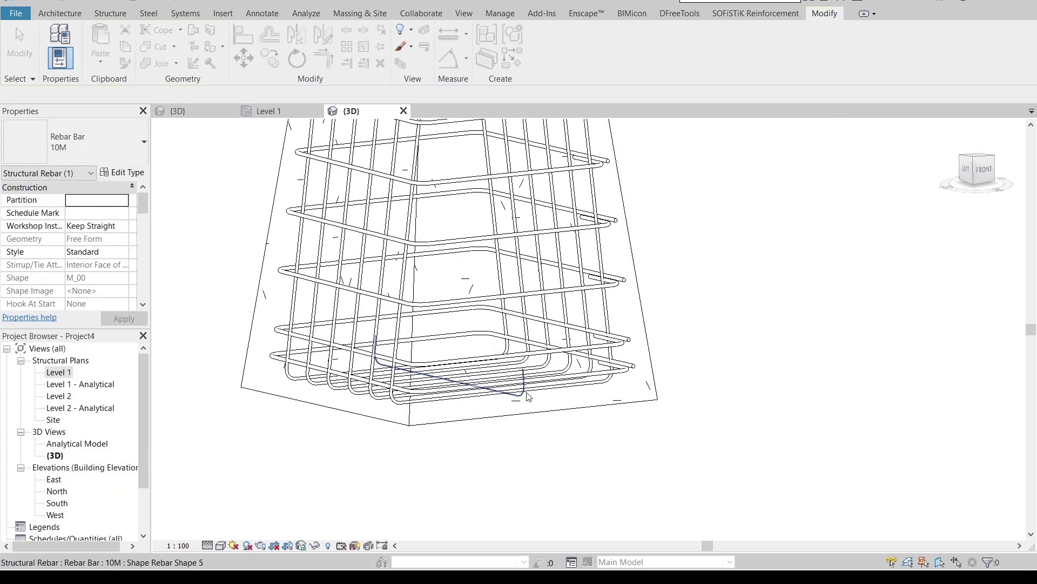
pyautogui.click(528, 398)
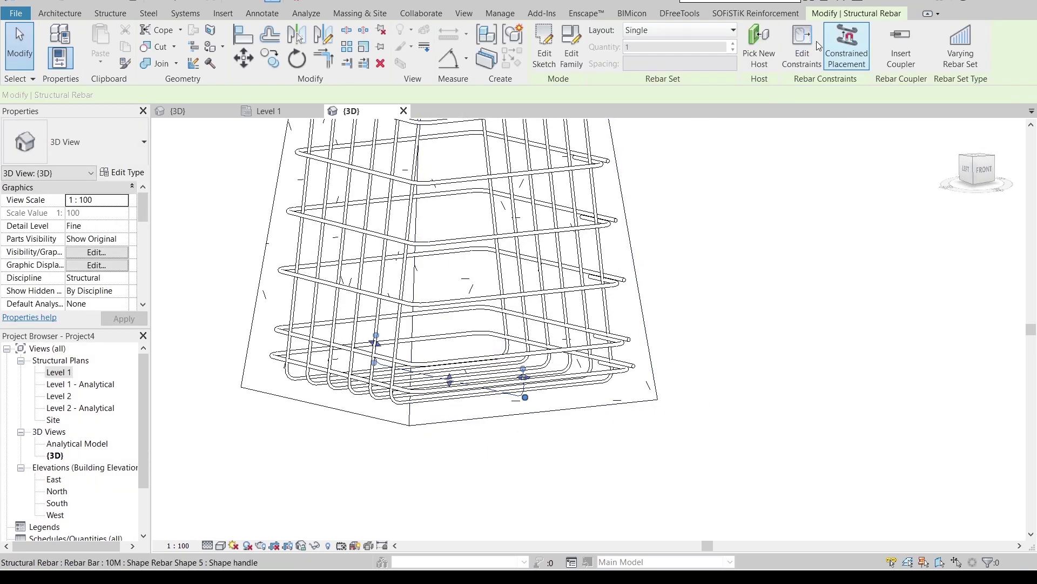
pyautogui.click(657, 34)
pyautogui.click(653, 60)
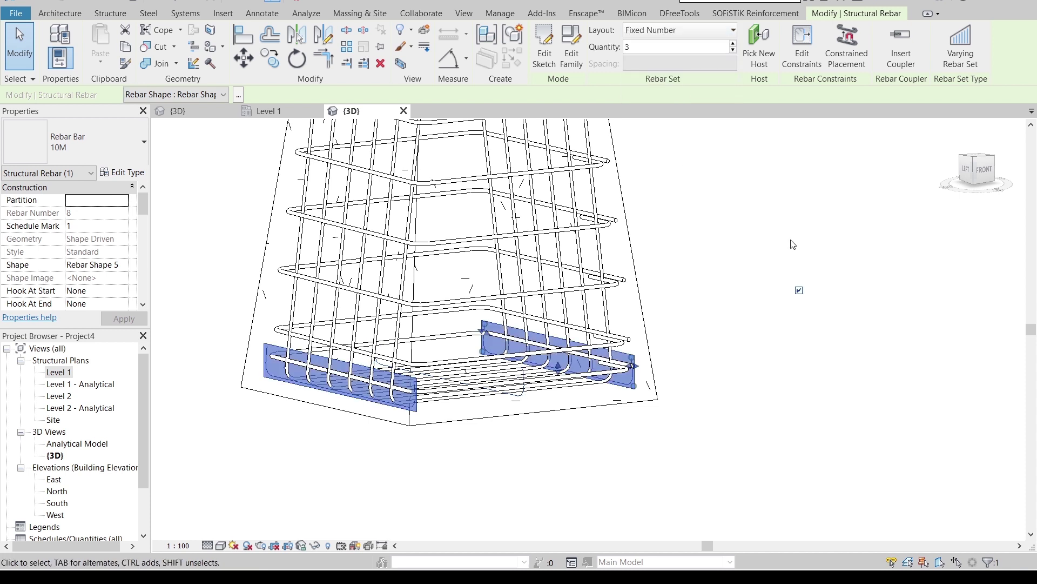
# Set the U-shaped bar set to a quantity of 5 and a Number with Spacing layout at 100 mm
pyautogui.keyDown('shift'); pyautogui.moveTo(792, 244); pyautogui.dragTo(681, 260, button='middle'); pyautogui.keyUp('shift')
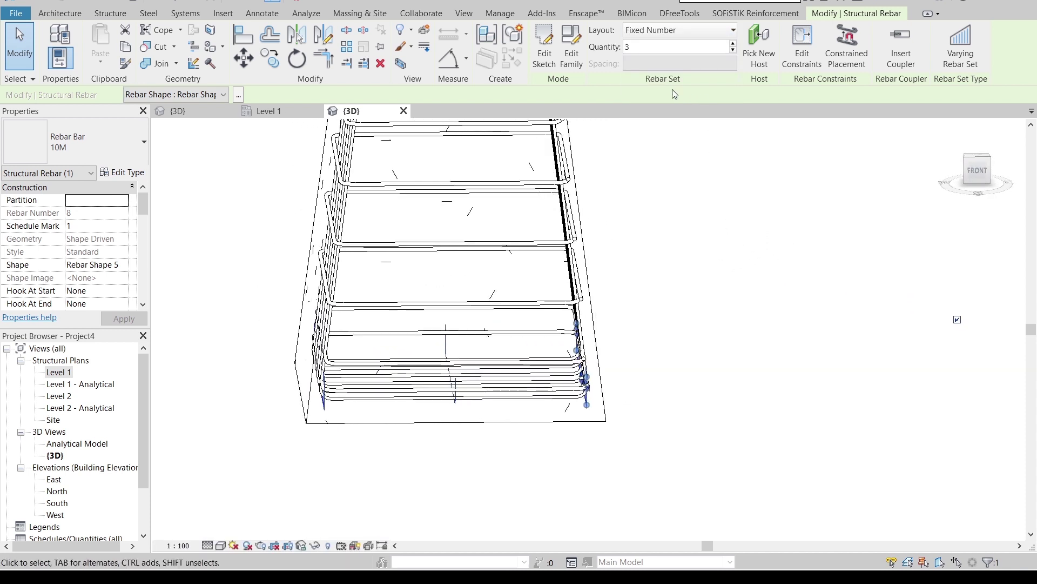
pyautogui.click(734, 44)
pyautogui.click(726, 30)
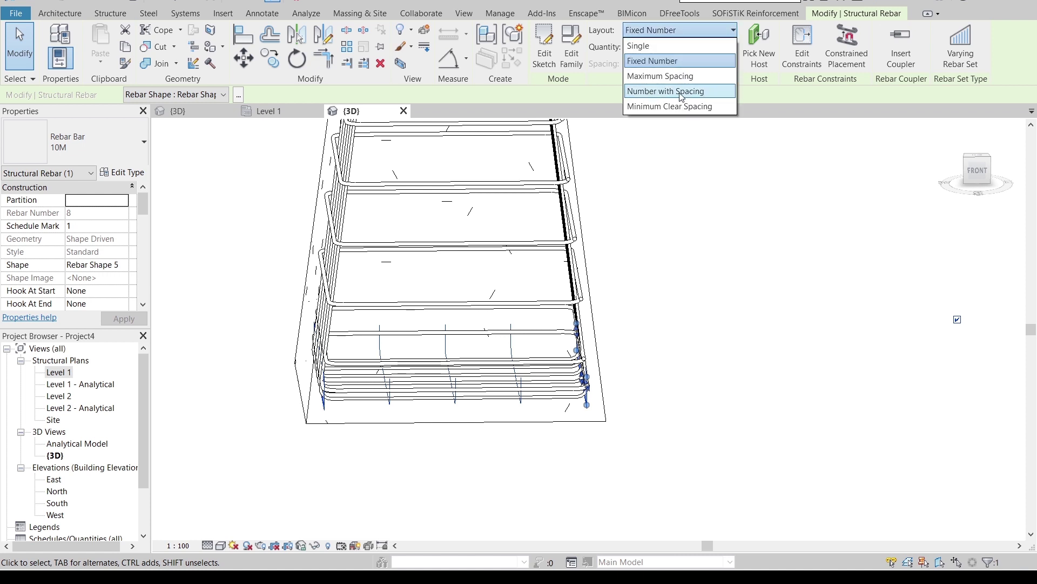
pyautogui.click(681, 92)
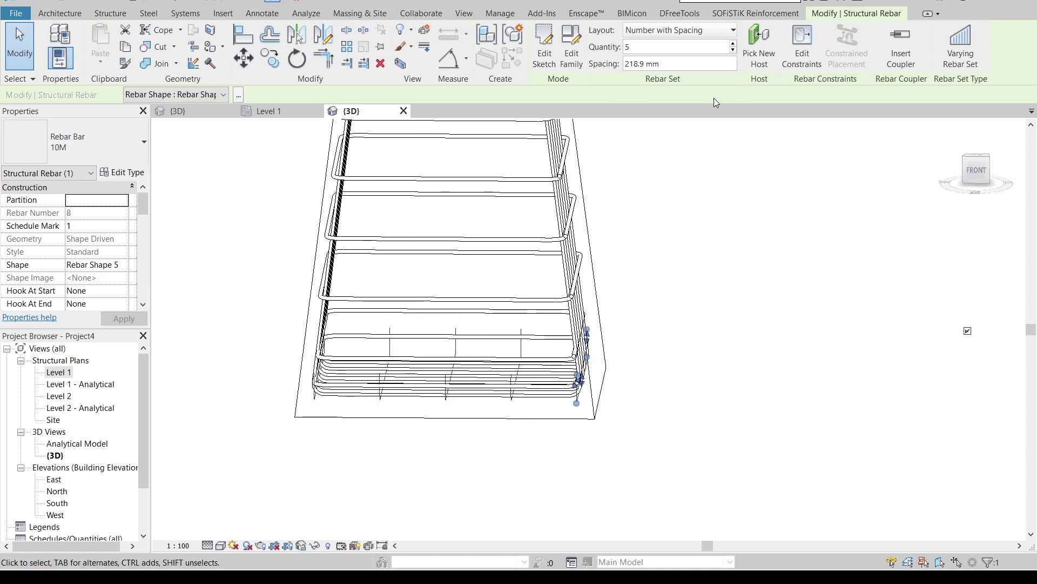
pyautogui.write('100')
pyautogui.press('Return')
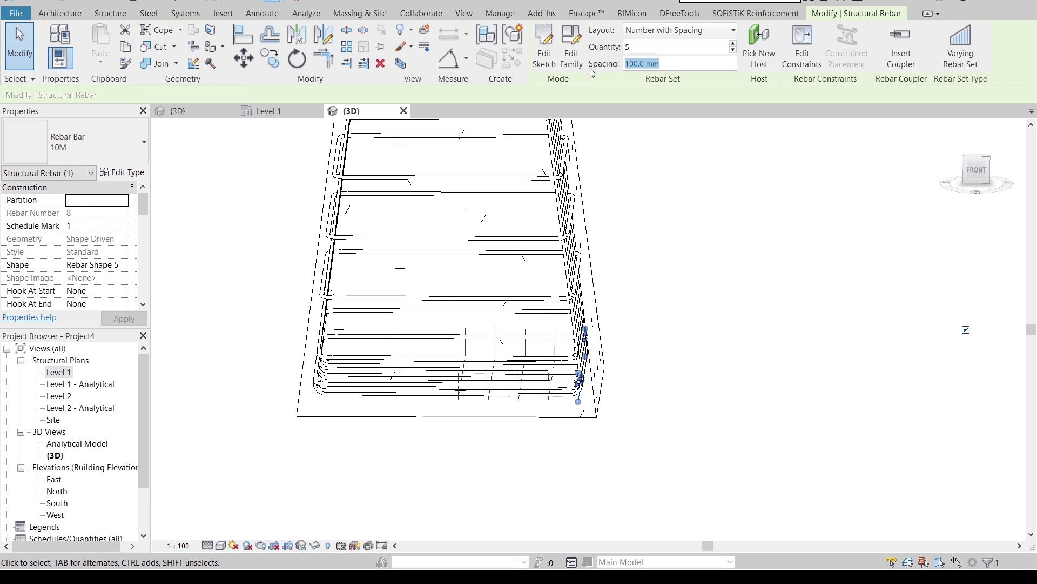
# Shift the U-shaped rebar set to the left in the Front view, away from the foundation's right side
pyautogui.keyDown('shift'); pyautogui.moveTo(745, 352); pyautogui.dragTo(746, 326, button='middle'); pyautogui.keyUp('shift')
pyautogui.click(975, 170)
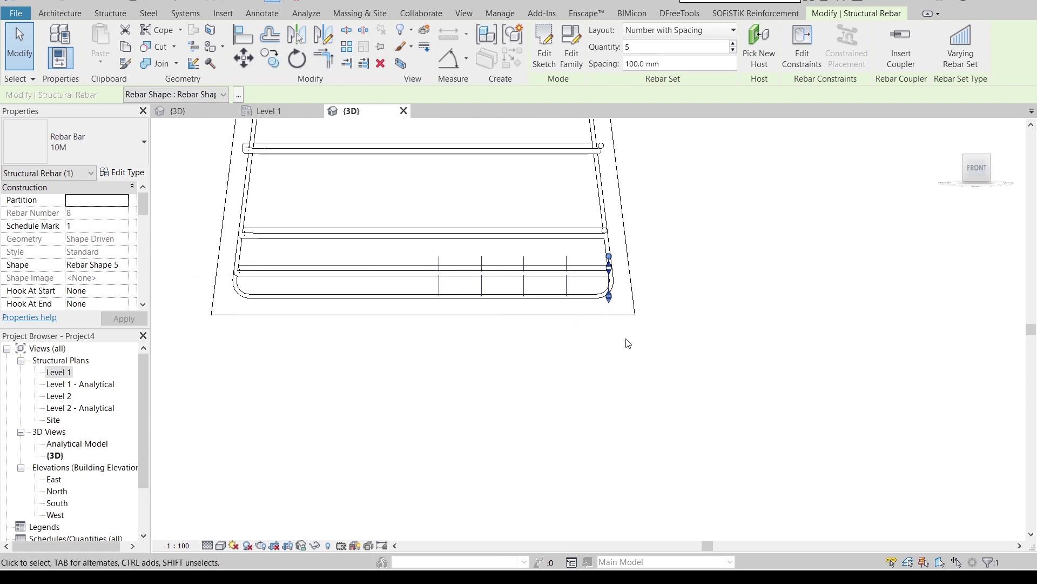
pyautogui.press('Left')
pyautogui.press('Left')
pyautogui.press('Left')
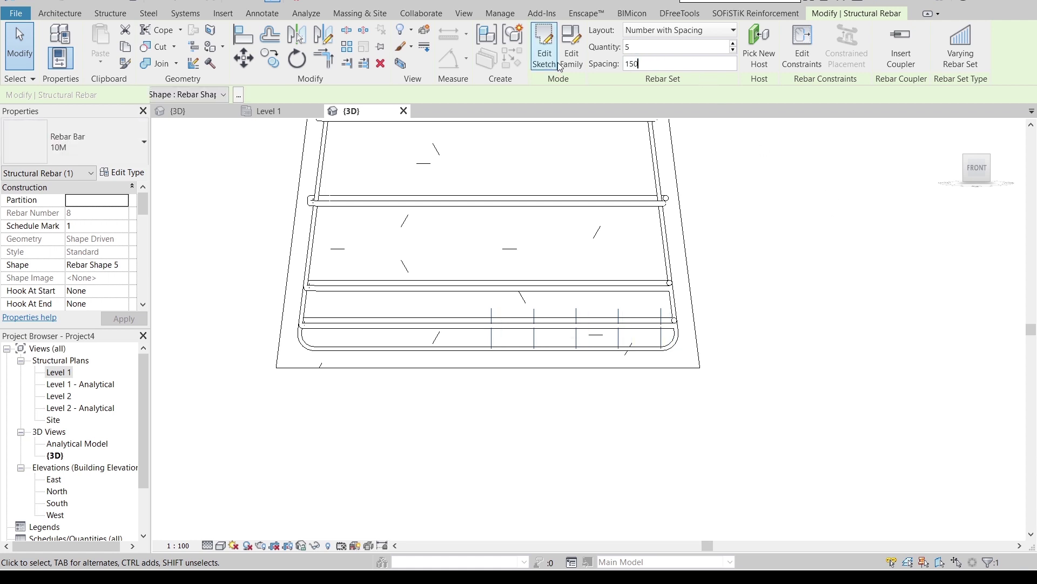
# Set the U-shaped bottom rebar set to a quantity of 6 with a spacing of 165 mm
pyautogui.press('Return')
pyautogui.click(733, 44)
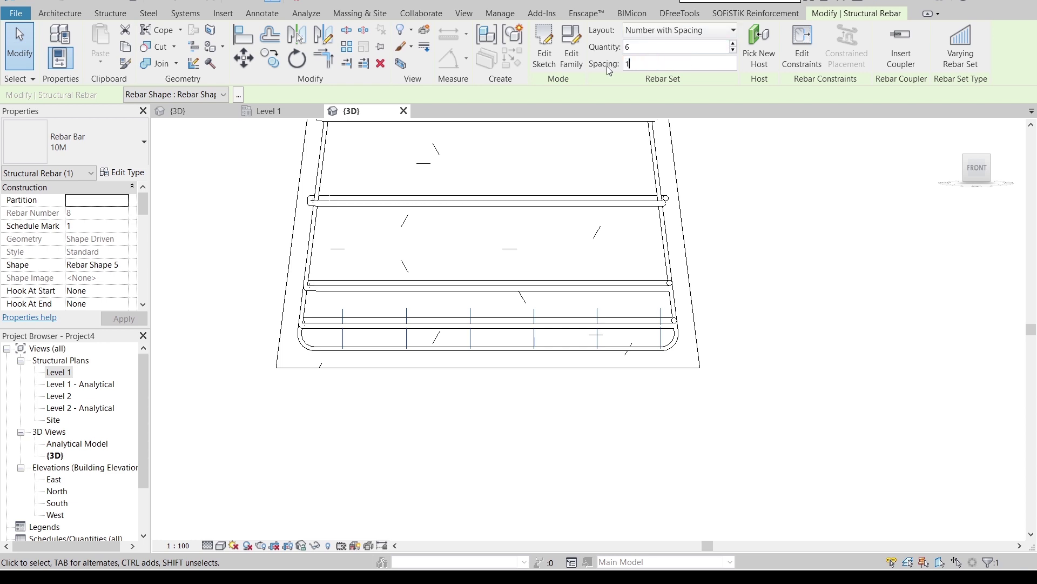
pyautogui.write('160')
pyautogui.press('Return')
pyautogui.click(687, 63)
pyautogui.press('Return')
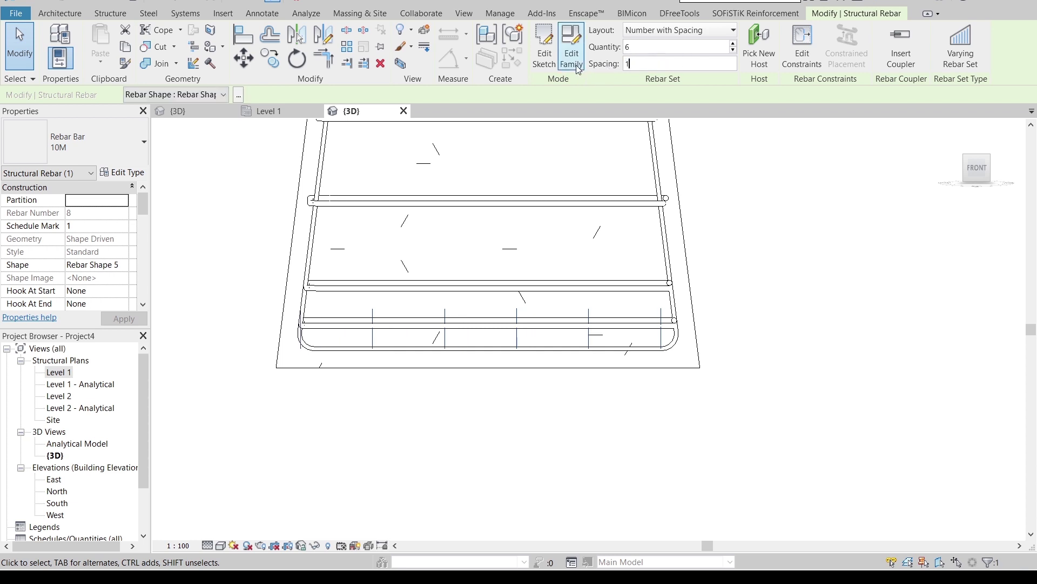
pyautogui.press('Return')
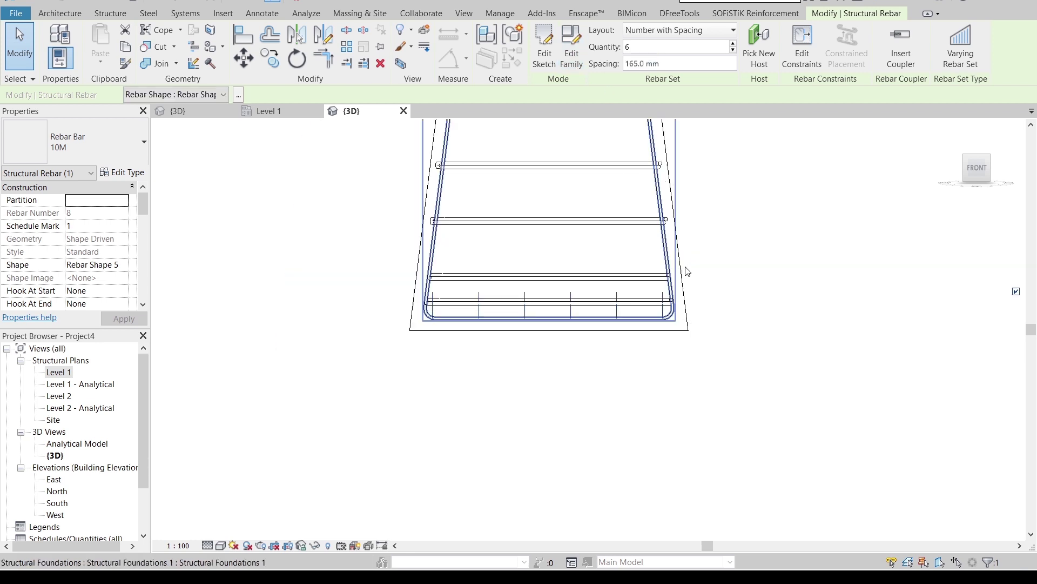
# Change the U-shaped rebar set's layout to Fixed Number with a quantity of 7
pyautogui.click(714, 31)
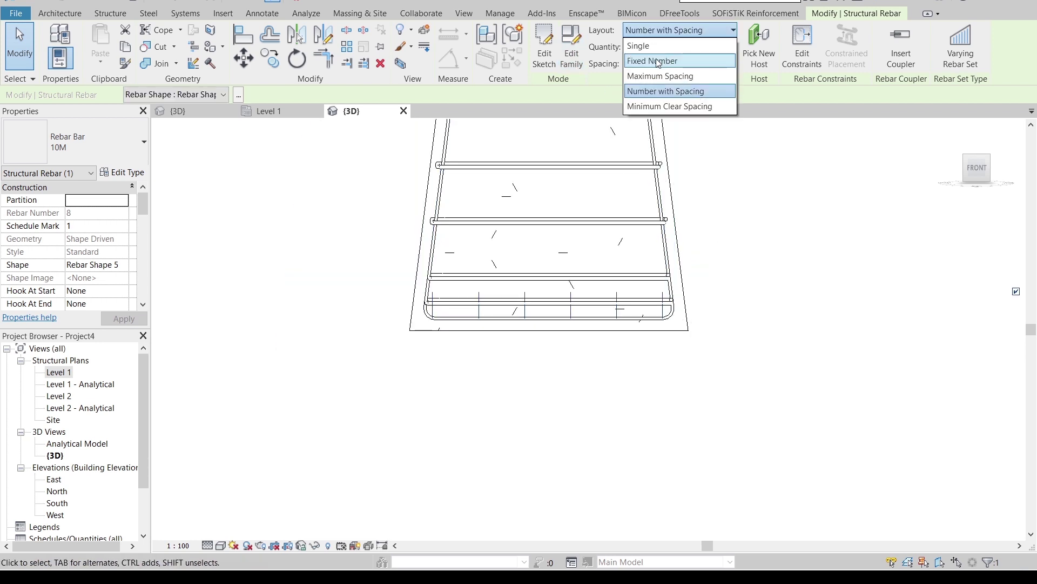
pyautogui.click(658, 59)
pyautogui.click(733, 51)
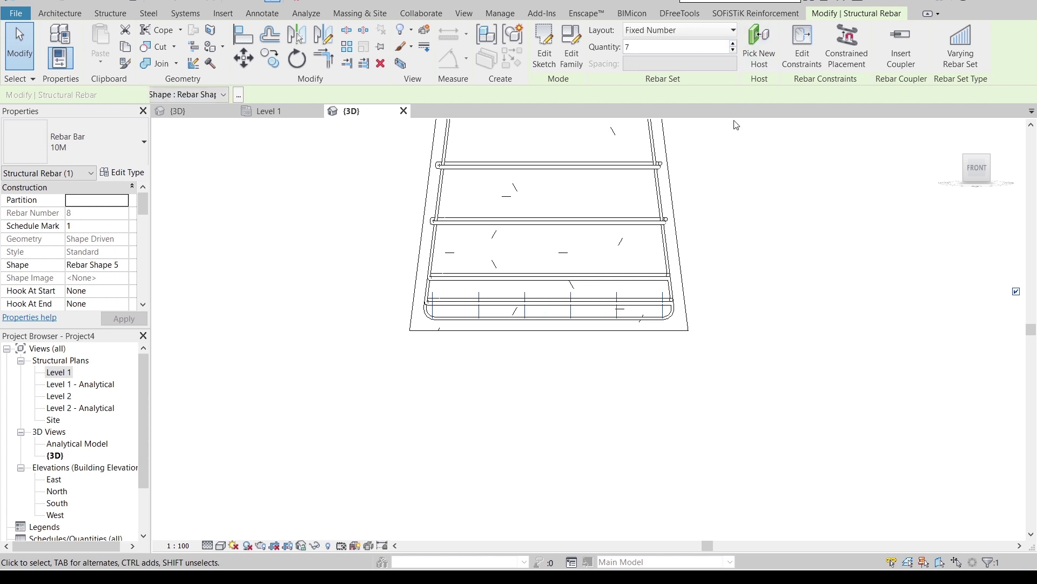
pyautogui.click(733, 157)
pyautogui.scroll(-2, 771, 202)
pyautogui.keyDown('shift'); pyautogui.moveTo(771, 202); pyautogui.dragTo(560, 294, button='middle'); pyautogui.keyUp('shift')
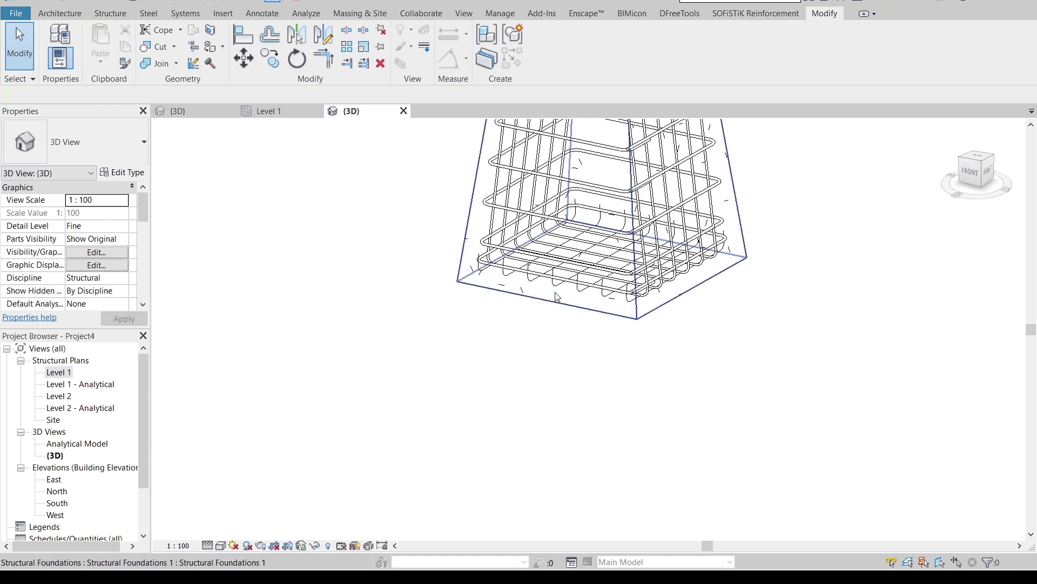
# Show the crosswise U-shaped rebar set as solid and unobscured in both the Analytical Model and {3D} views
pyautogui.click(444, 261)
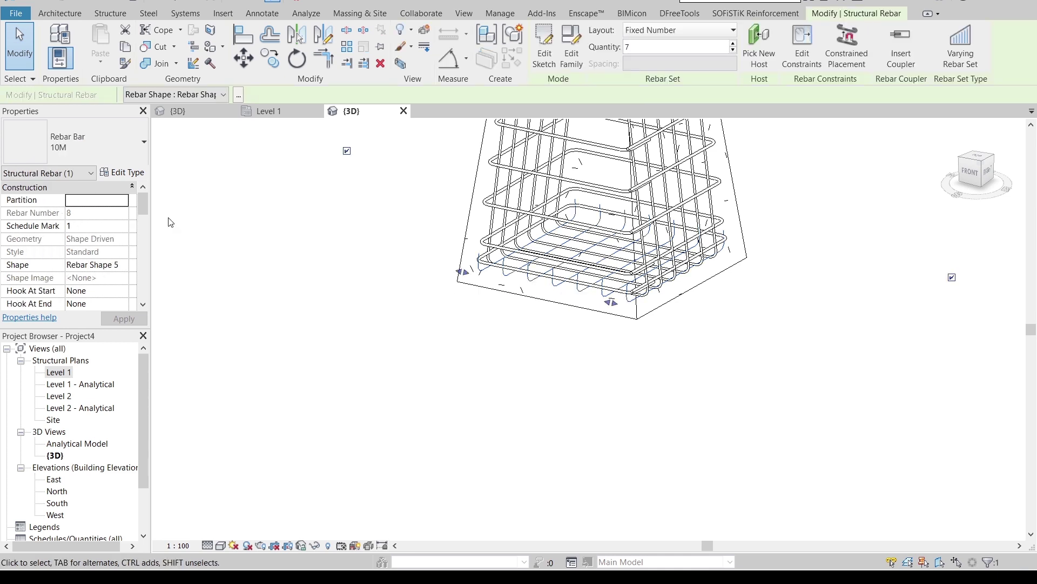
pyautogui.scroll(-3, 105, 281)
pyautogui.scroll(-3, 93, 277)
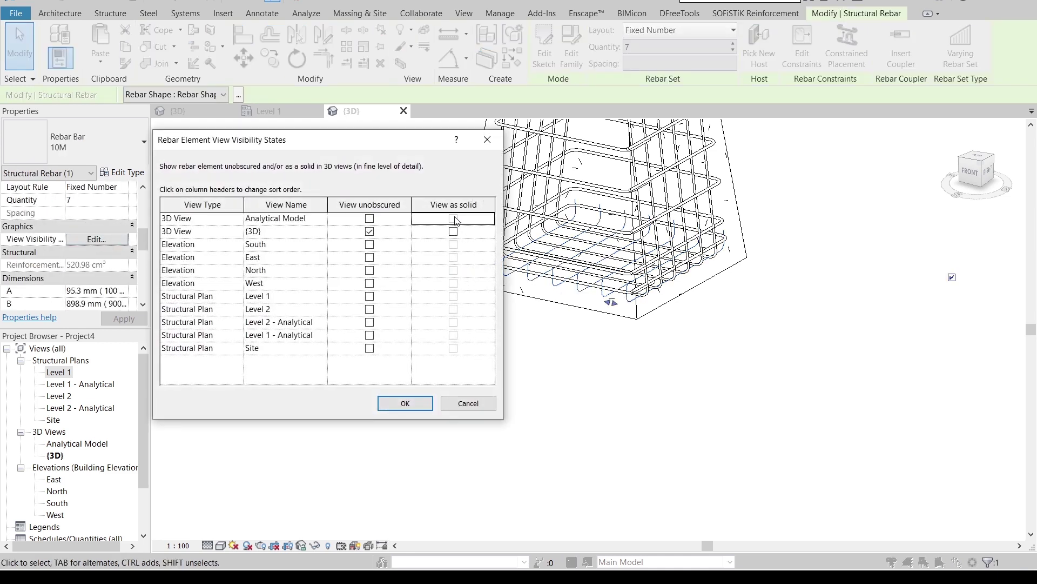
pyautogui.click(454, 219)
pyautogui.click(451, 236)
pyautogui.click(375, 219)
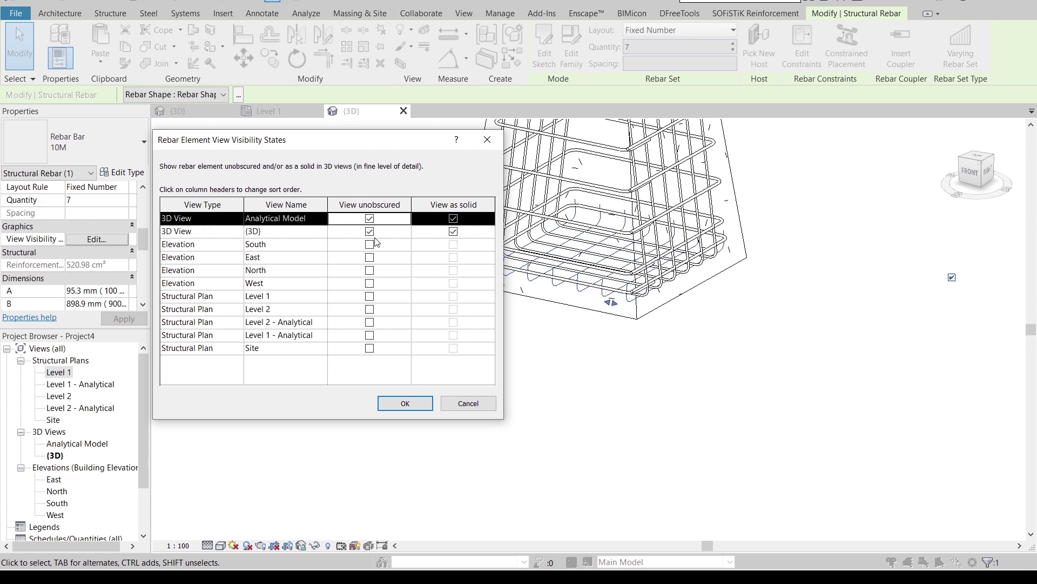
pyautogui.click(405, 405)
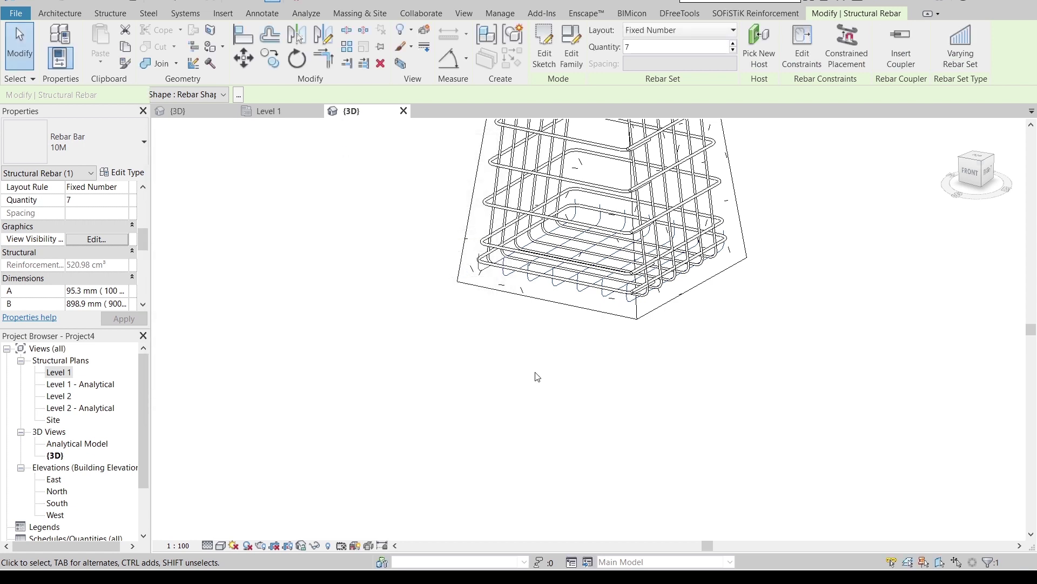
pyautogui.click(440, 415)
# Nudge the crosswise U-shaped rebar set slightly upward in the Front view so it sits above the foundation's lower bars
pyautogui.keyDown('shift'); pyautogui.moveTo(601, 313); pyautogui.dragTo(594, 297, button='middle'); pyautogui.keyUp('shift')
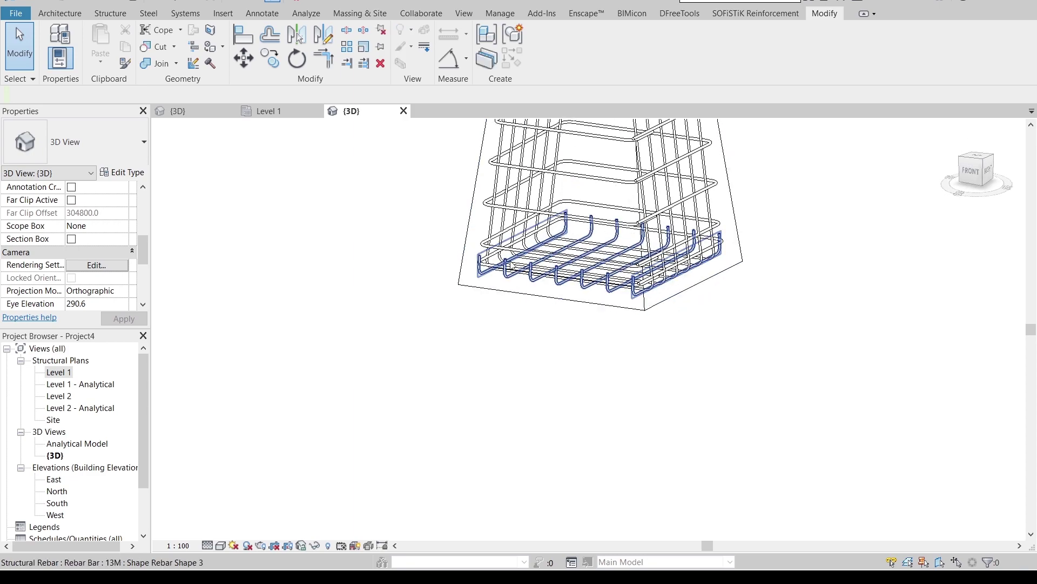
pyautogui.scroll(4, 505, 265)
pyautogui.keyDown('shift'); pyautogui.moveTo(508, 270); pyautogui.dragTo(618, 272, button='middle'); pyautogui.keyUp('shift')
pyautogui.click(876, 140)
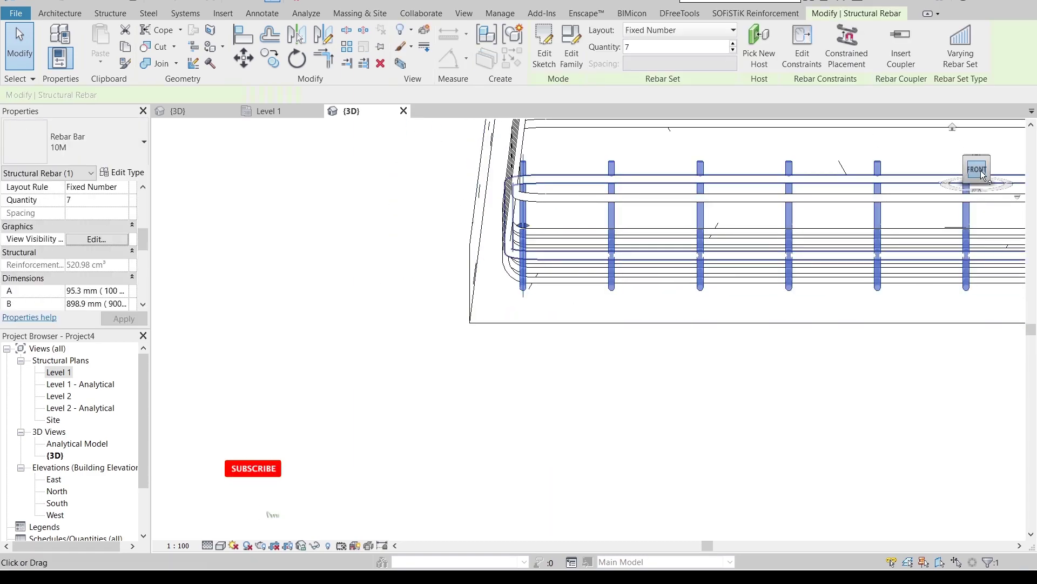
pyautogui.click(977, 168)
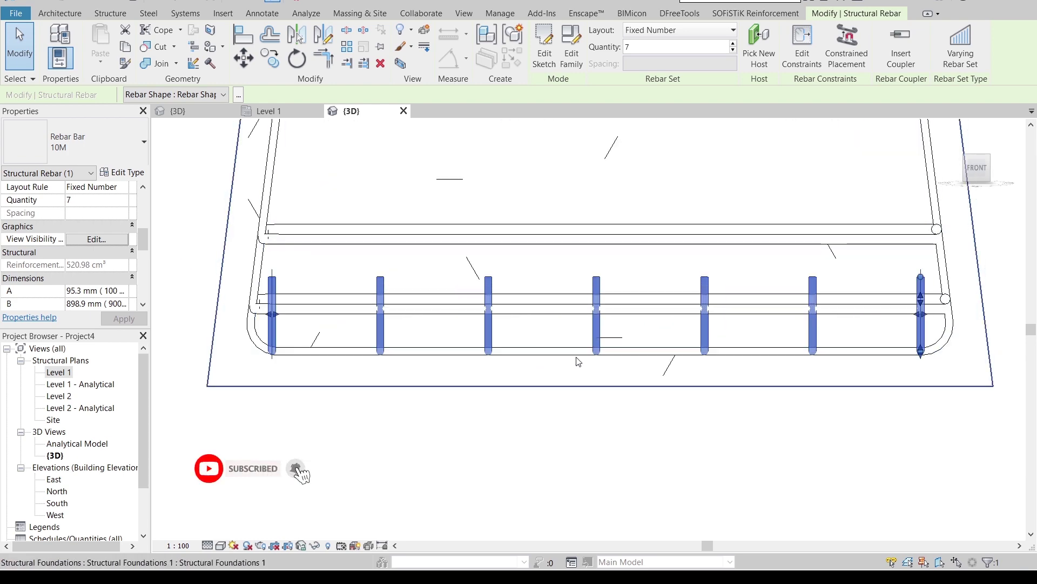
pyautogui.press('Up')
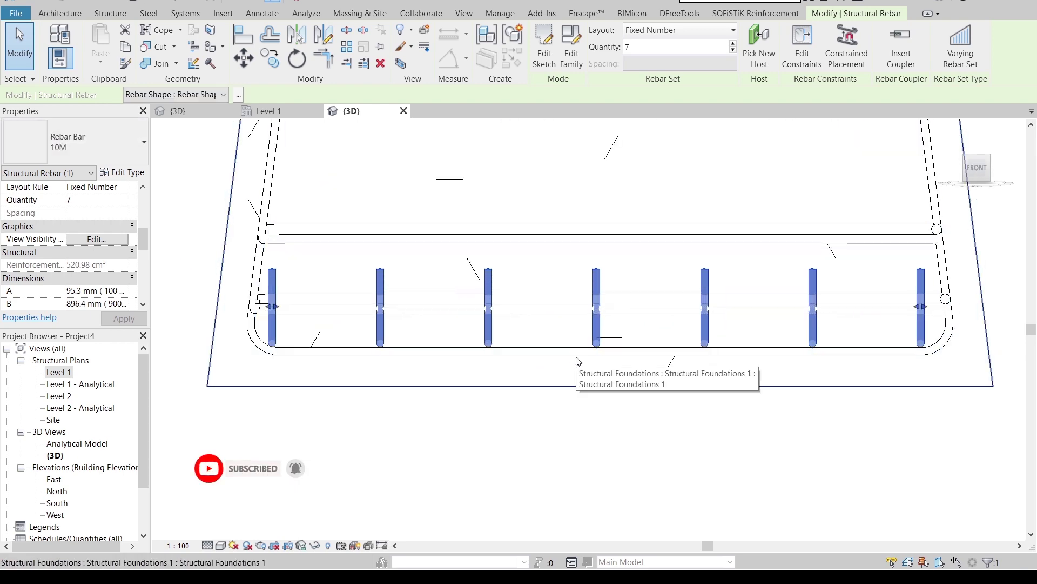
pyautogui.click(598, 408)
# Inspect the rebar cage, and examine the plate and column on top of the finished foundation in the reference project's 3D view
pyautogui.scroll(-2, 599, 408)
pyautogui.keyDown('shift'); pyautogui.moveTo(604, 400); pyautogui.dragTo(602, 500, button='middle'); pyautogui.keyUp('shift')
pyautogui.scroll(2, 577, 446)
pyautogui.keyDown('shift'); pyautogui.moveTo(740, 448); pyautogui.dragTo(643, 367, button='middle'); pyautogui.keyUp('shift')
pyautogui.click(180, 115)
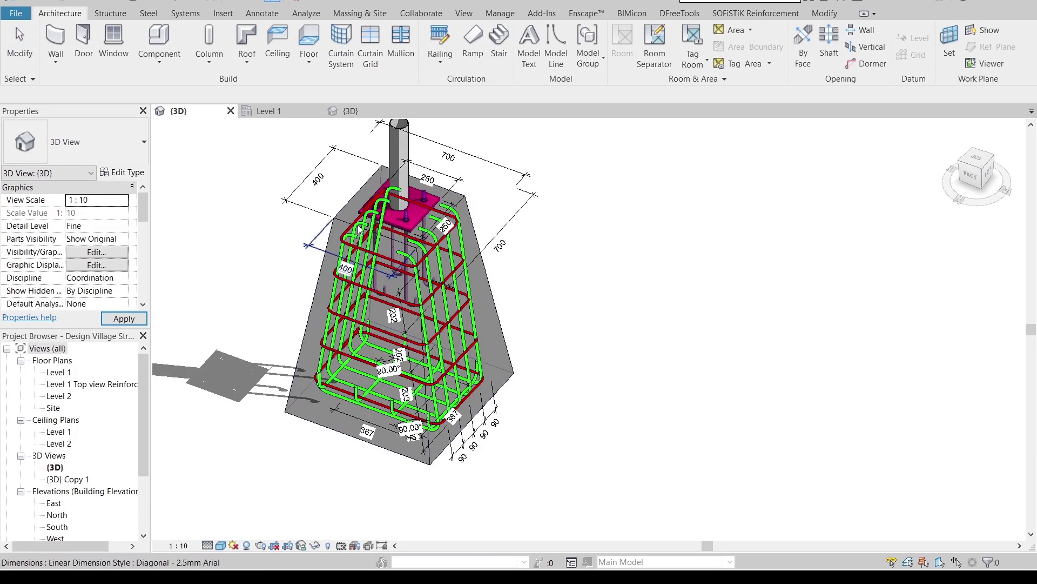
pyautogui.moveTo(545, 289); pyautogui.dragTo(556, 339, button='middle')
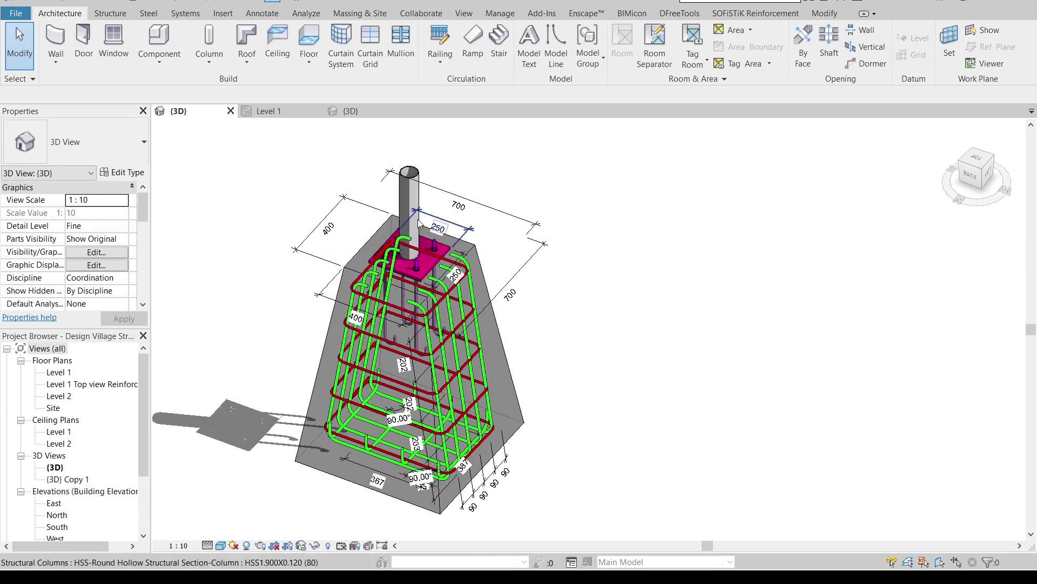
pyautogui.scroll(3, 394, 198)
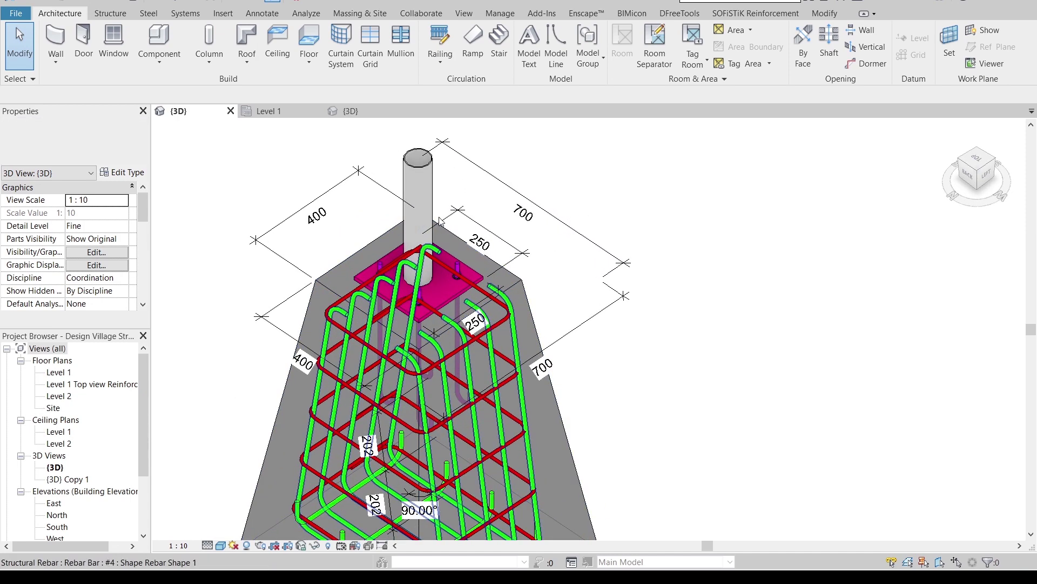
# Start a steel plate in Project4's Level 1 plan and sketch a rectangular outline about 260 mm high beside the foundation
pyautogui.click(275, 111)
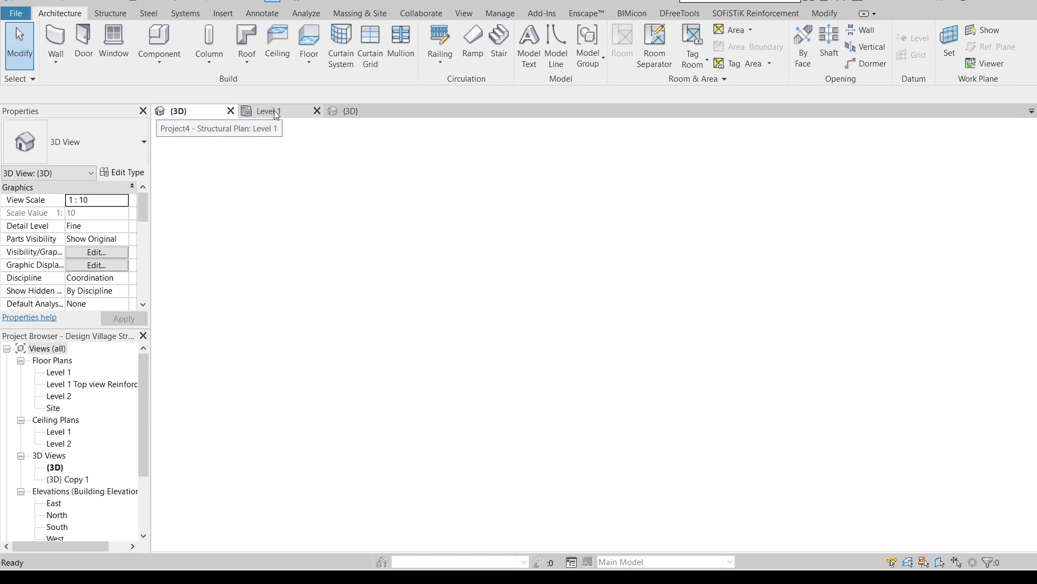
pyautogui.scroll(5, 565, 358)
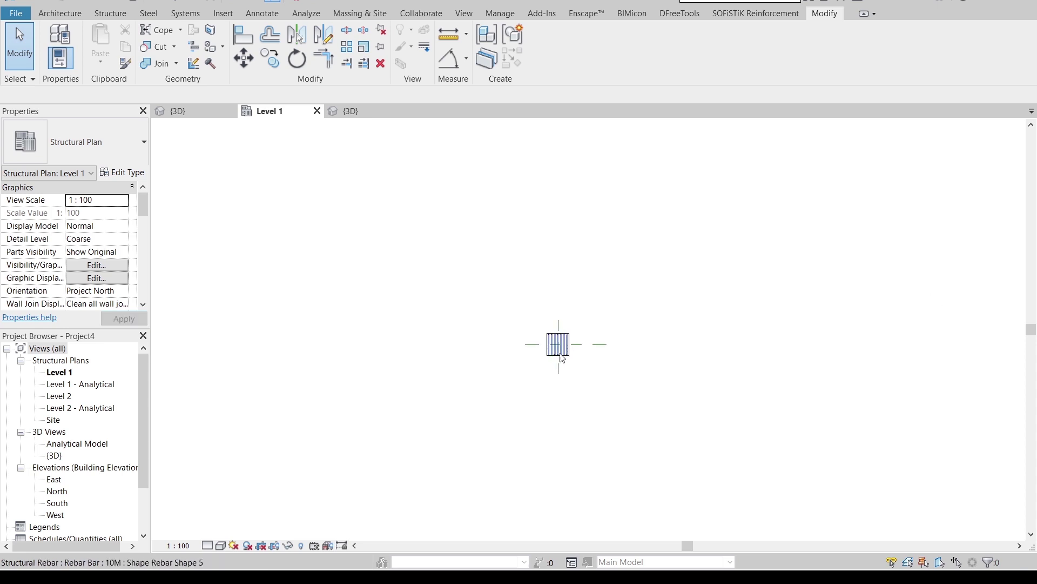
pyautogui.scroll(3, 565, 363)
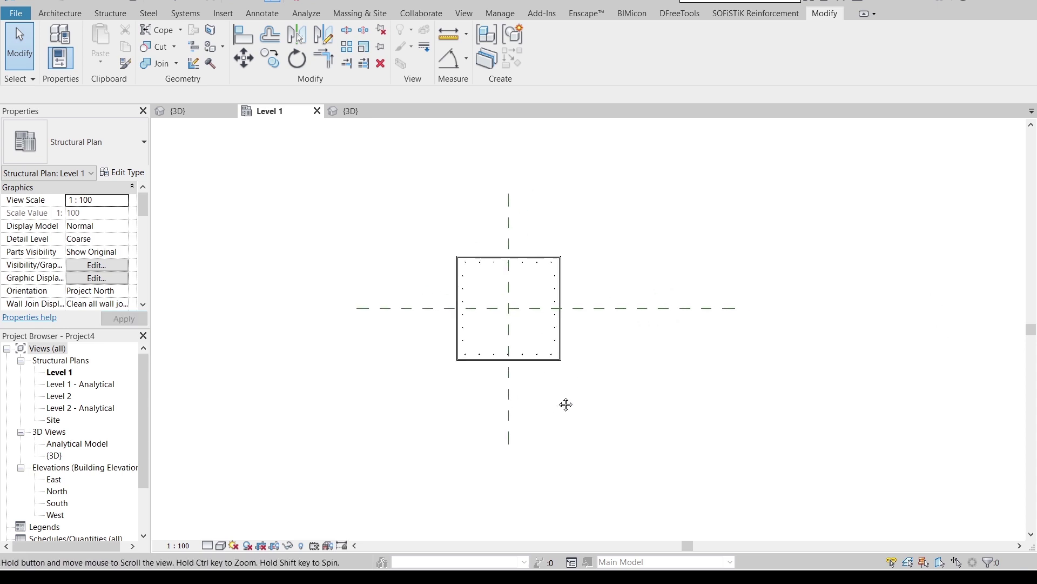
pyautogui.click(147, 16)
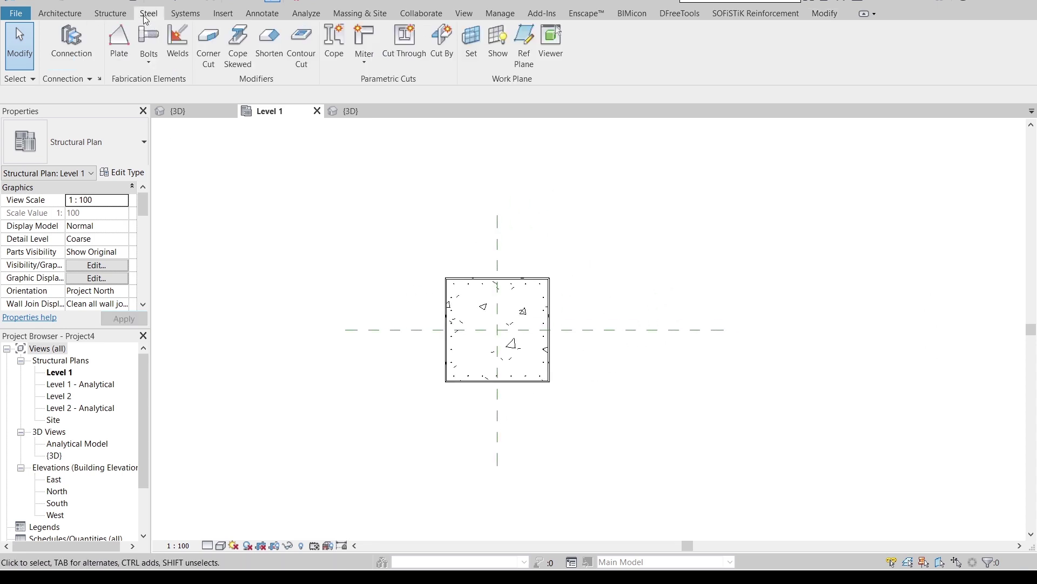
pyautogui.click(120, 52)
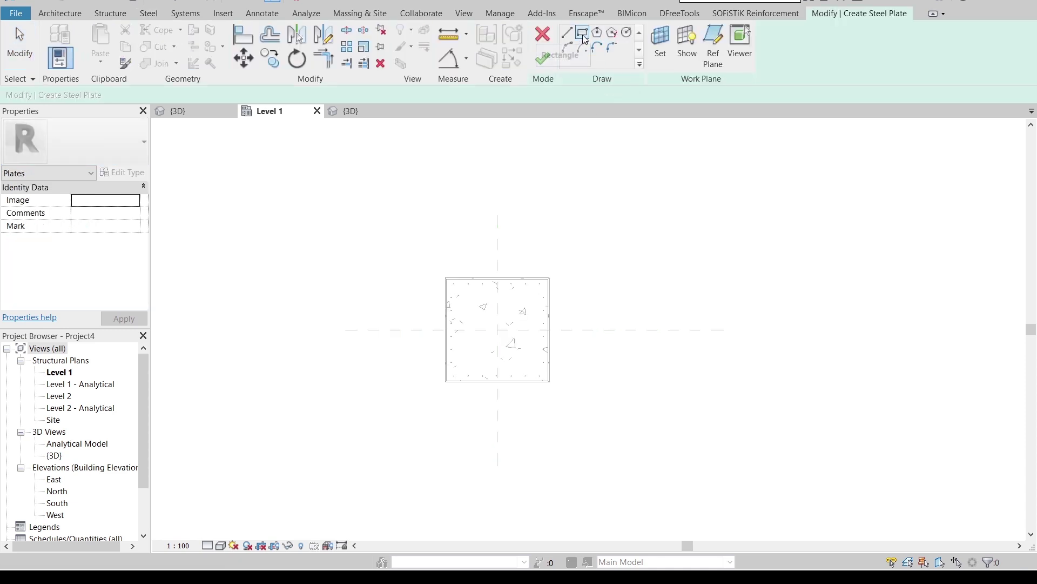
pyautogui.click(582, 34)
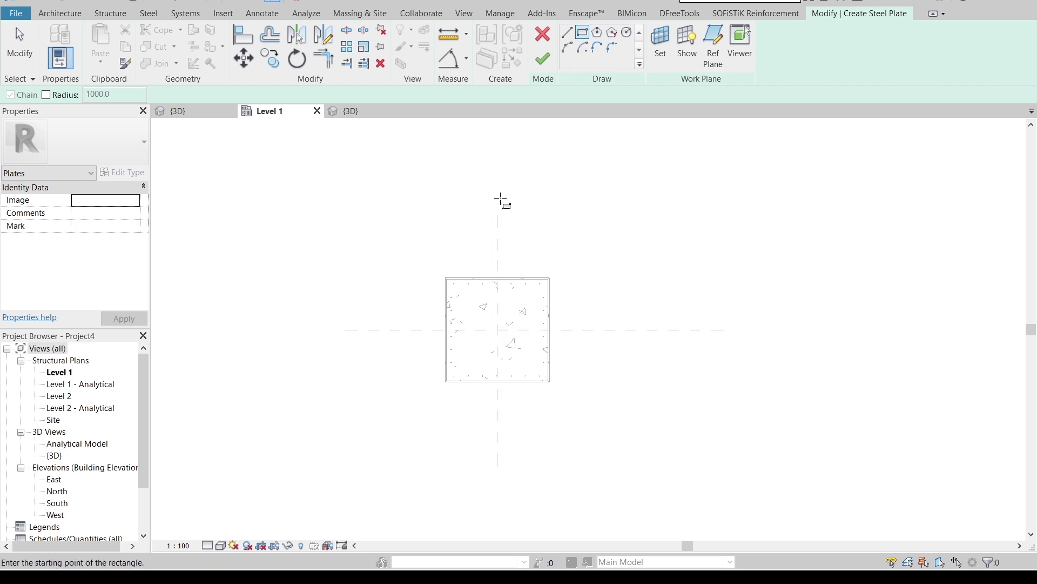
pyautogui.scroll(5, 492, 341)
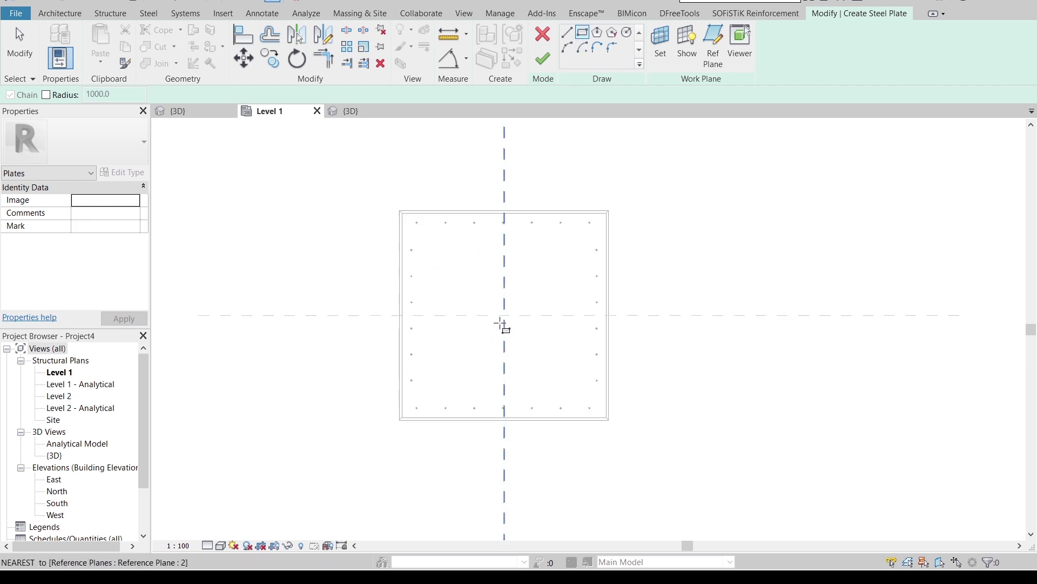
pyautogui.click(669, 194)
pyautogui.scroll(-3, 724, 257)
pyautogui.moveTo(724, 262); pyautogui.dragTo(725, 322, button='middle')
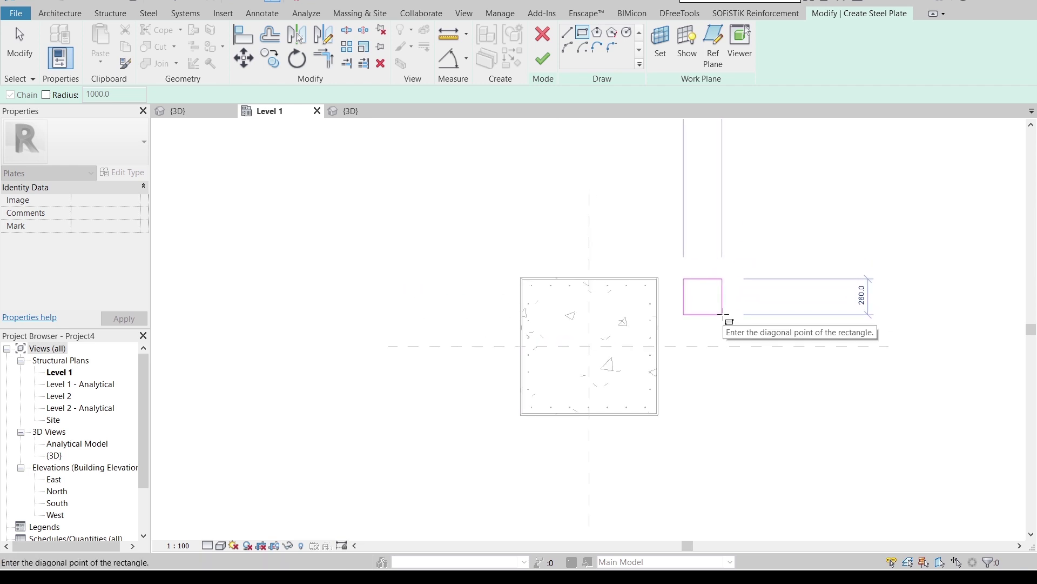
pyautogui.click(723, 314)
# Set the plate outline's width and height to 300 mm each
pyautogui.scroll(-1, 723, 316)
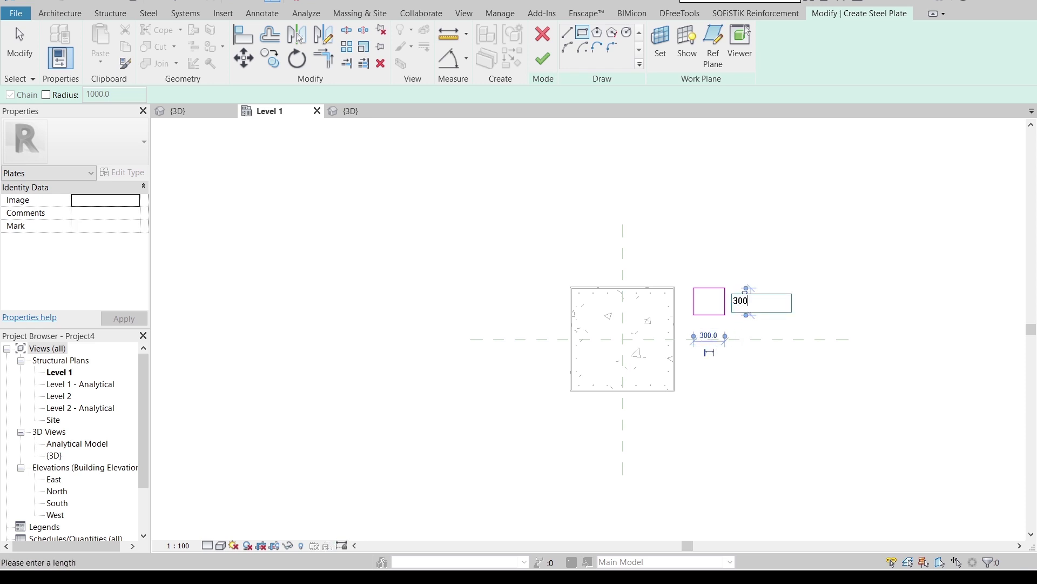
pyautogui.press('Escape')
pyautogui.press('Escape')
# Move the whole plate outline from its bottom edge's midpoint to the intersection of the foundation's two reference planes
pyautogui.scroll(2, 747, 304)
pyautogui.moveTo(612, 233)
pyautogui.mouseDown()
pyautogui.moveTo(785, 389)
pyautogui.moveTo(793, 379)
pyautogui.mouseUp()
pyautogui.click(244, 57)
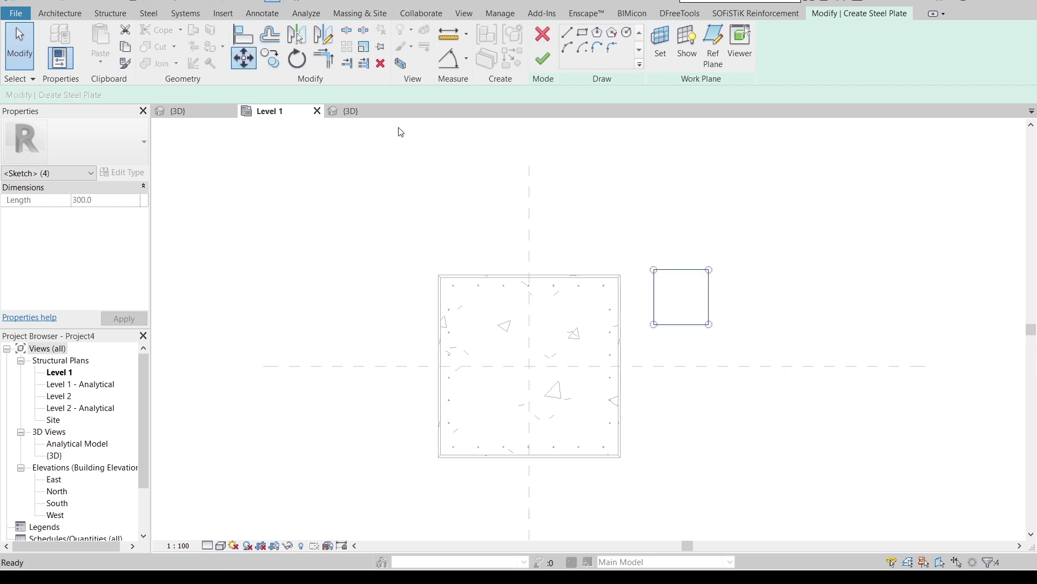
pyautogui.click(682, 324)
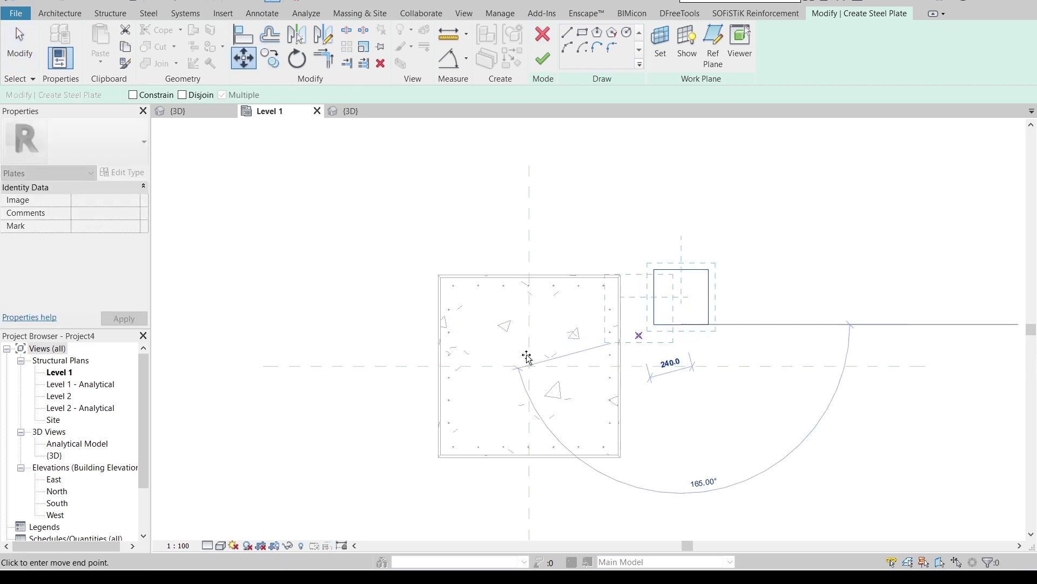
pyautogui.click(528, 366)
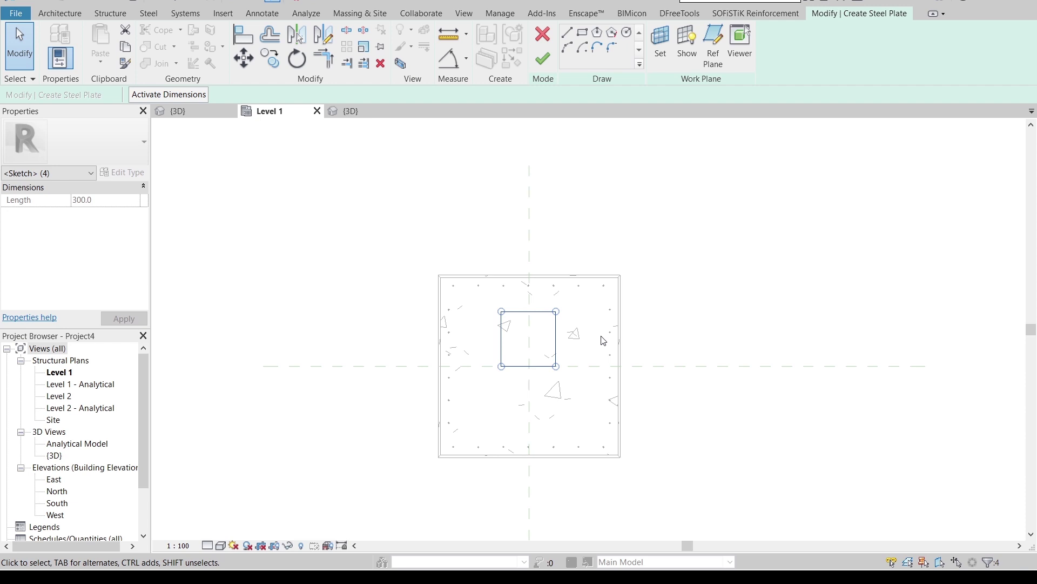
# Move the plate outline 150 mm straight down to centre it on the foundation's reference planes
pyautogui.press('m')
pyautogui.press('v')
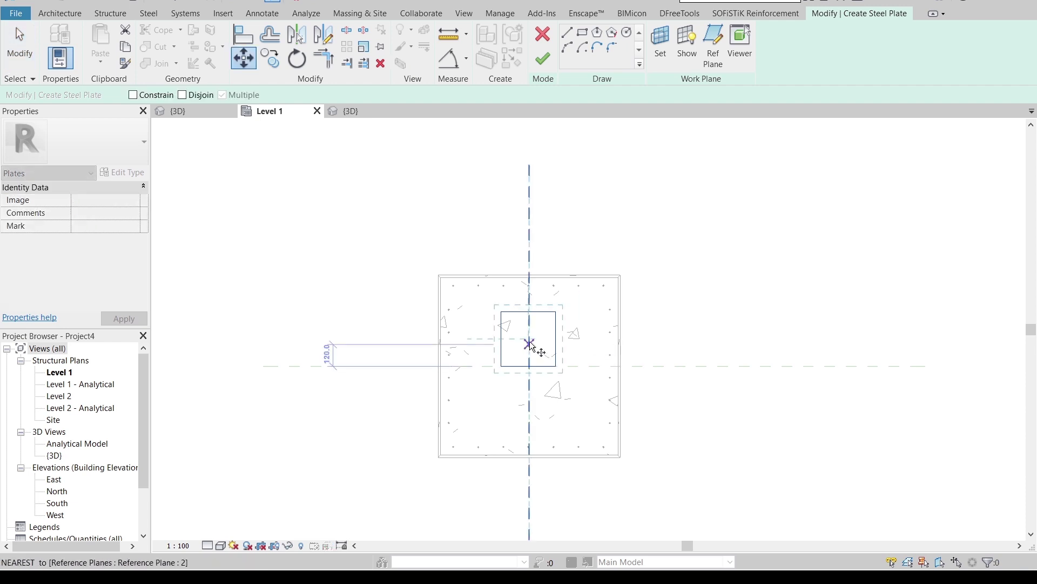
pyautogui.scroll(3, 609, 335)
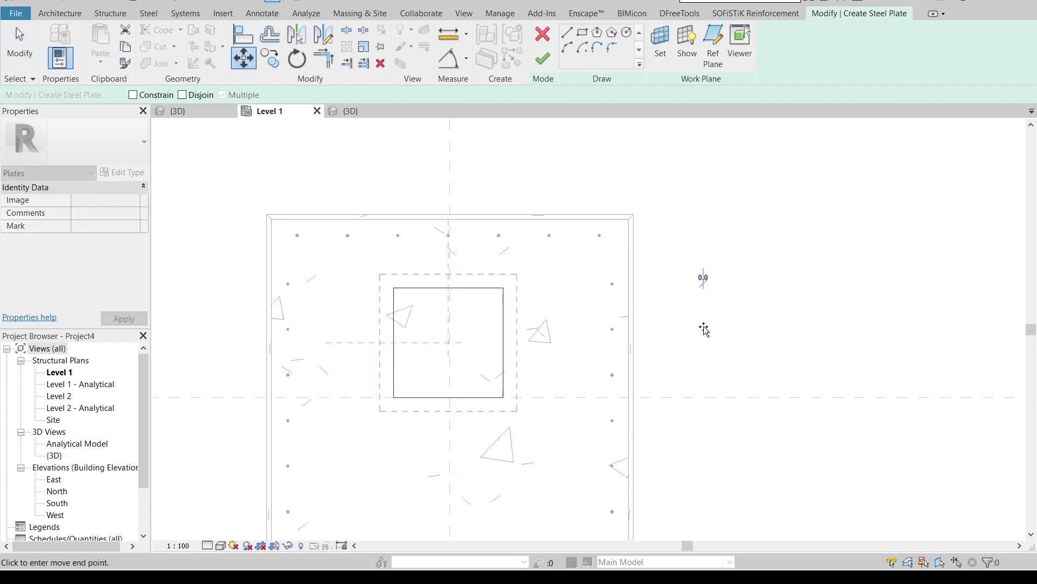
pyautogui.click(704, 326)
pyautogui.write('150')
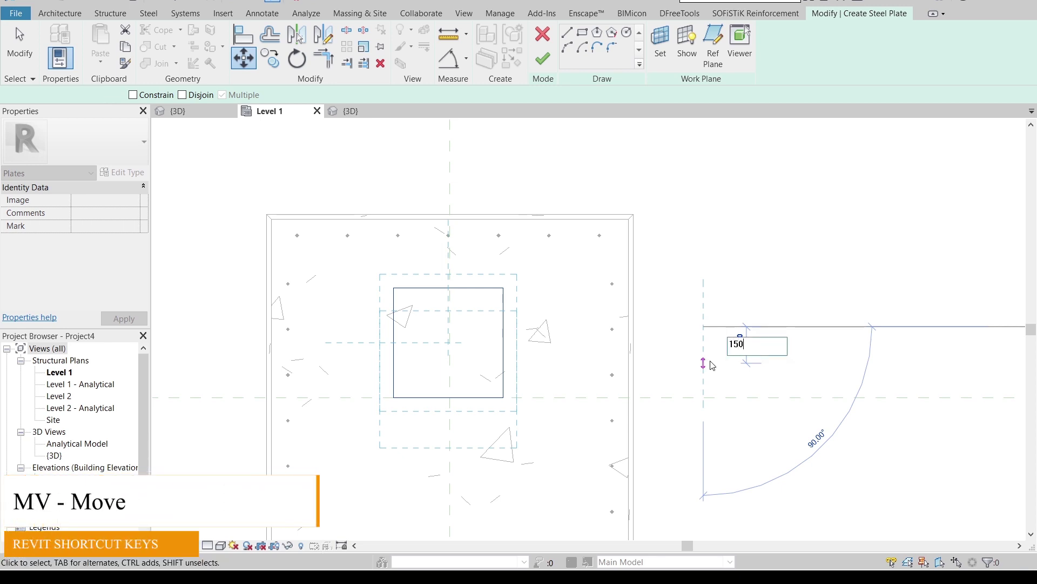
pyautogui.press('Return')
pyautogui.scroll(-2, 702, 358)
pyautogui.moveTo(573, 414); pyautogui.dragTo(602, 258, button='middle')
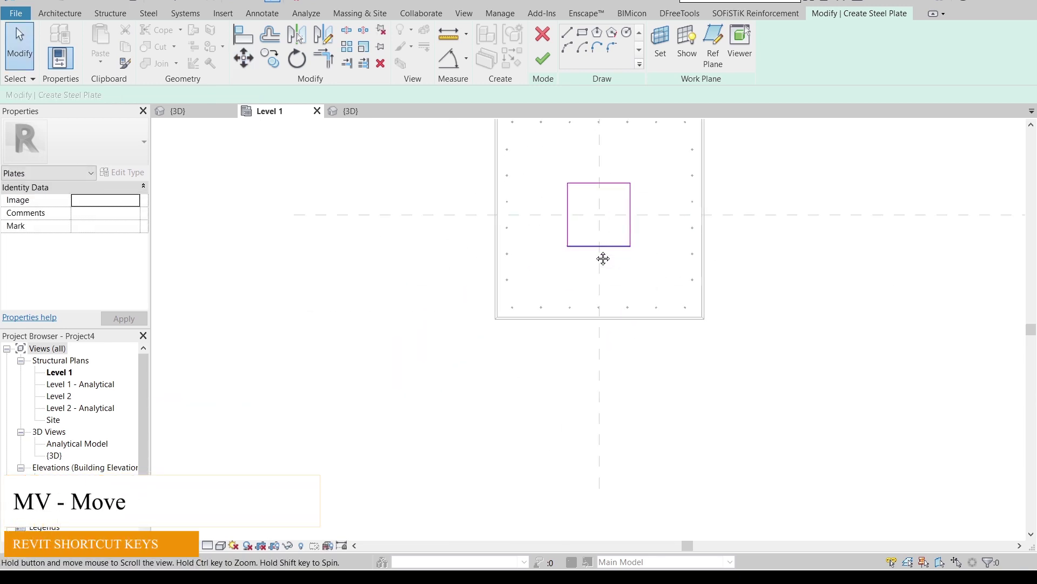
# Finish the steel plate sketch and open Project4's 3D view
pyautogui.click(548, 67)
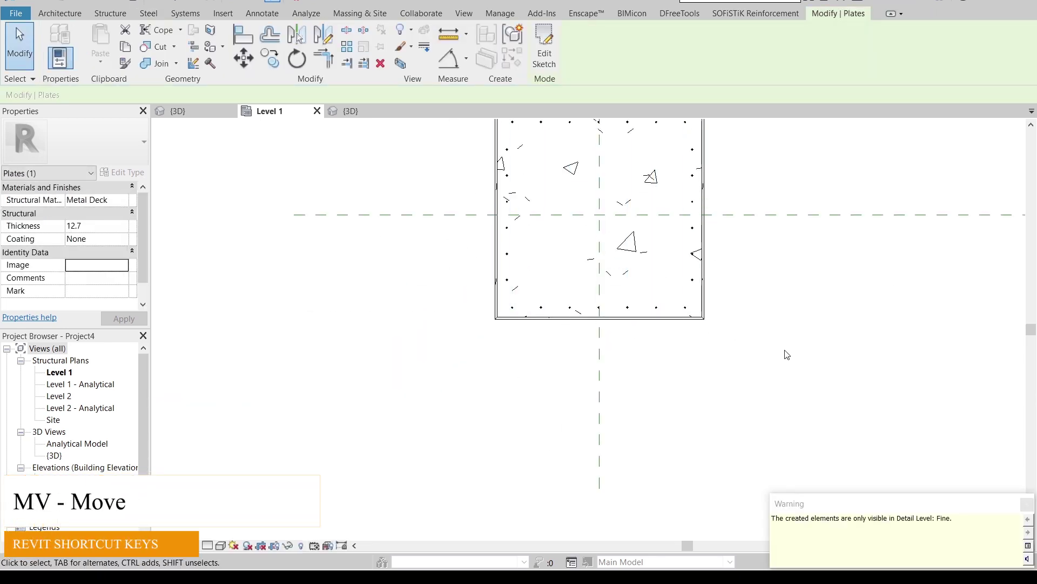
pyautogui.scroll(-1, 781, 351)
pyautogui.moveTo(781, 350); pyautogui.dragTo(712, 368, button='middle')
pyautogui.click(350, 110)
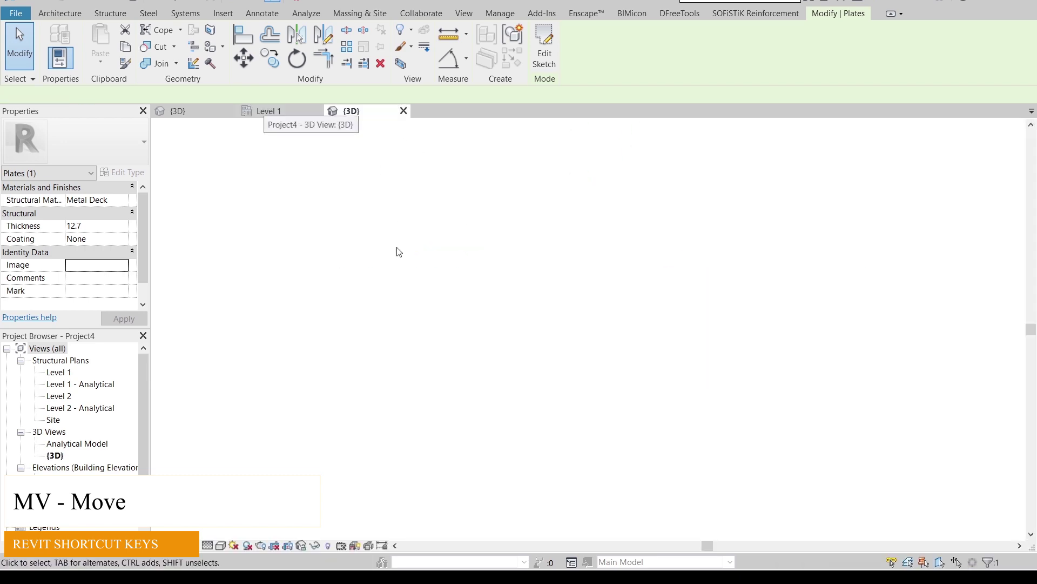
# Try to move the steel plate from the foundation's underside up to its top edge, with Disjoin enabled
pyautogui.keyDown('shift'); pyautogui.moveTo(535, 194); pyautogui.dragTo(500, 407, button='middle'); pyautogui.keyUp('shift')
pyautogui.scroll(2, 490, 389)
pyautogui.keyDown('shift'); pyautogui.moveTo(600, 334); pyautogui.dragTo(680, 335, button='middle'); pyautogui.keyUp('shift')
pyautogui.scroll(2, 388, 266)
pyautogui.moveTo(493, 275); pyautogui.dragTo(615, 267, button='middle')
pyautogui.keyDown('shift'); pyautogui.moveTo(380, 309); pyautogui.dragTo(504, 348, button='middle'); pyautogui.keyUp('shift')
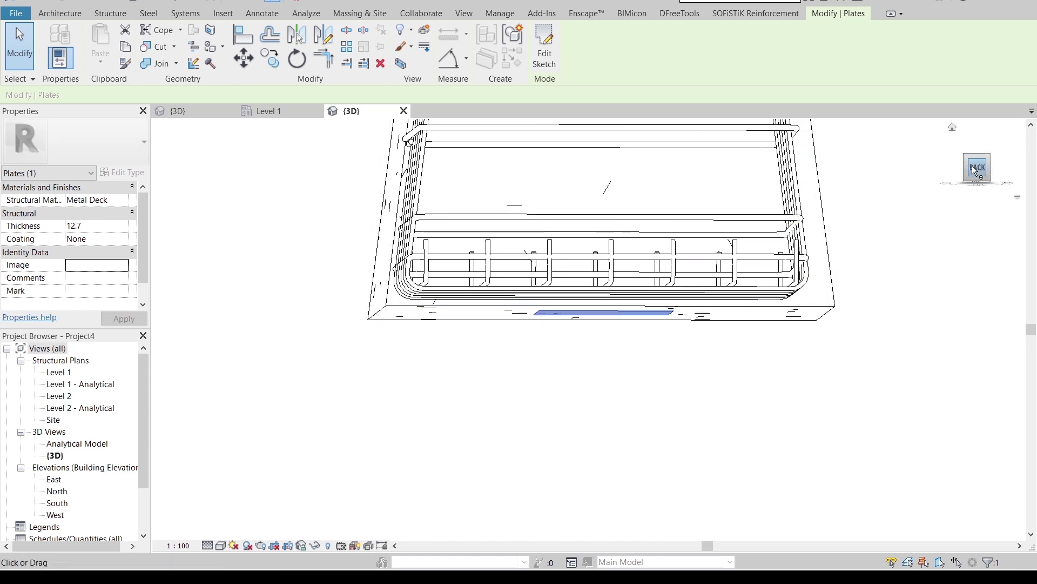
pyautogui.scroll(5, 840, 354)
pyautogui.press('m')
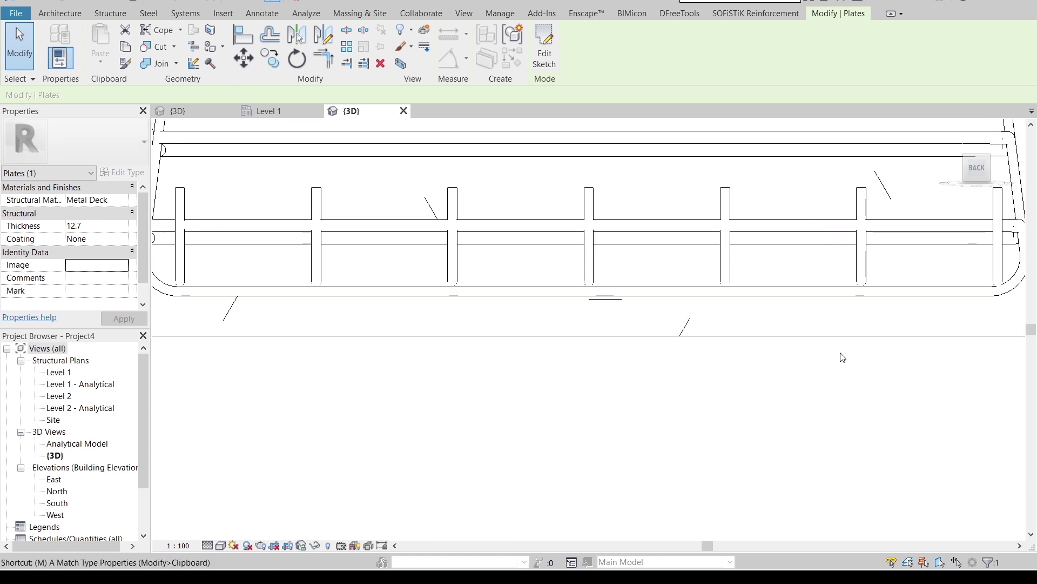
pyautogui.press('v')
pyautogui.scroll(-3, 601, 374)
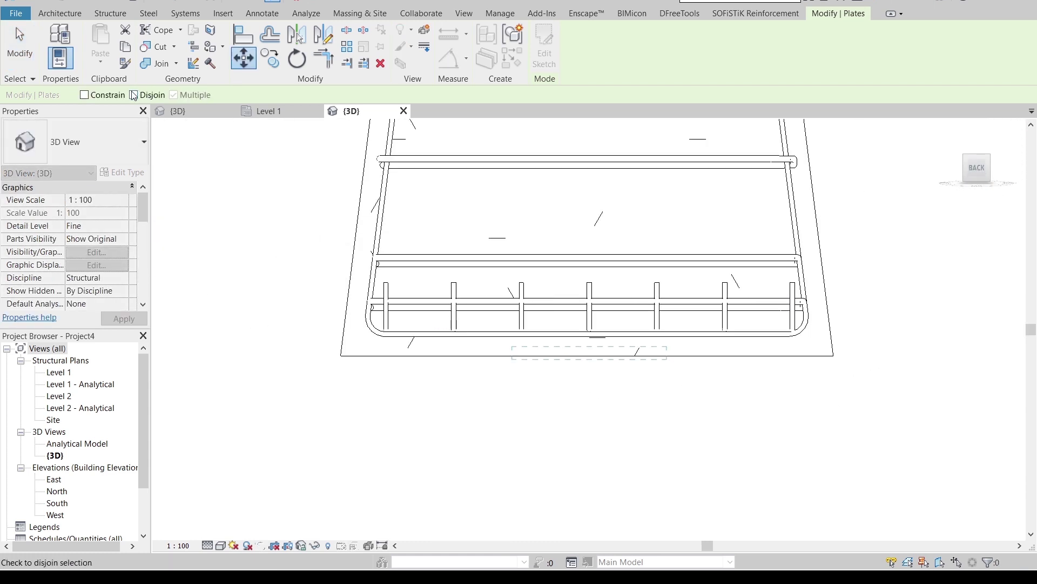
pyautogui.click(590, 328)
pyautogui.scroll(-4, 575, 184)
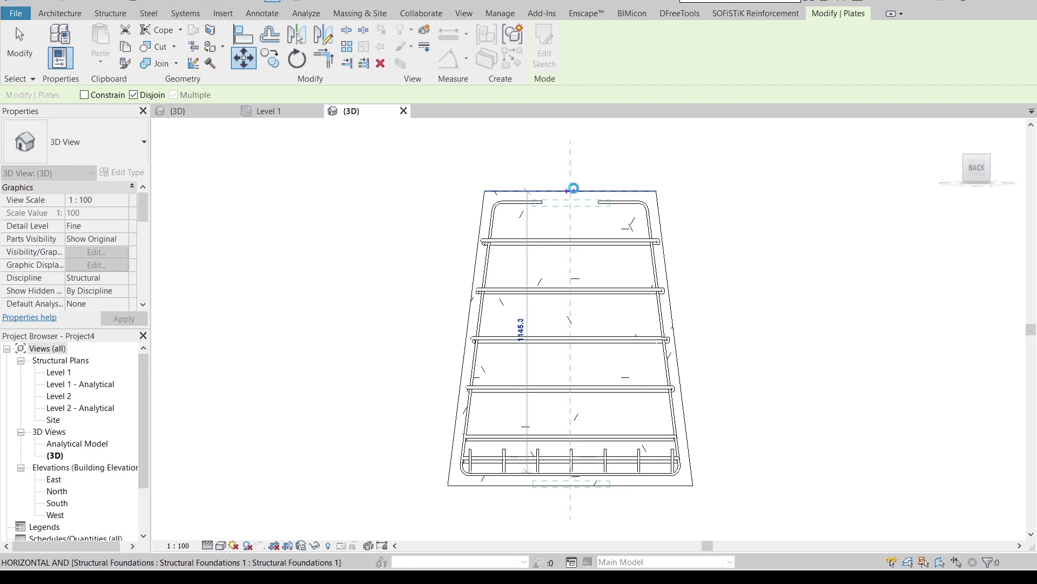
pyautogui.press('Escape')
# Inspect the top and underside of the reinforced foundation from several angles to check for the moved plate
pyautogui.keyDown('shift'); pyautogui.moveTo(711, 193); pyautogui.dragTo(657, 459, button='middle'); pyautogui.keyUp('shift')
pyautogui.scroll(3, 503, 448)
pyautogui.keyDown('shift'); pyautogui.moveTo(725, 398); pyautogui.dragTo(674, 164, button='middle'); pyautogui.keyUp('shift')
pyautogui.scroll(-2, 758, 305)
pyautogui.scroll(-2, 755, 359)
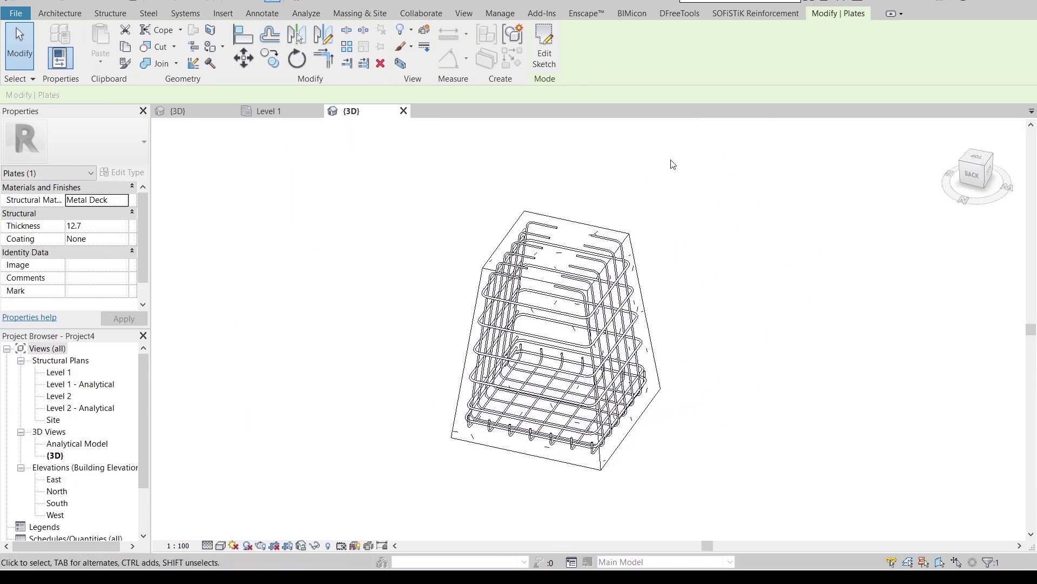
pyautogui.click(576, 221)
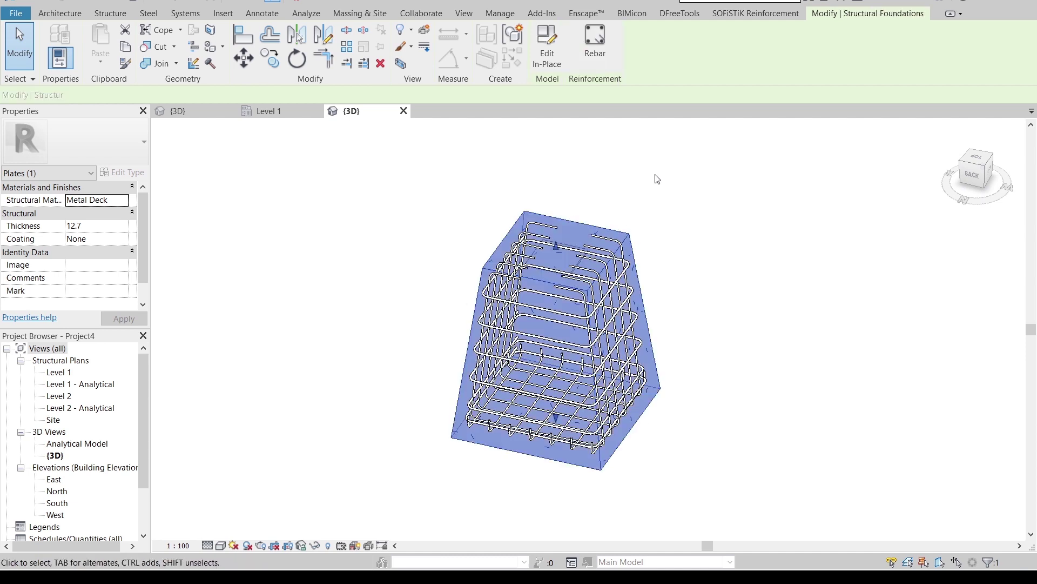
pyautogui.click(704, 169)
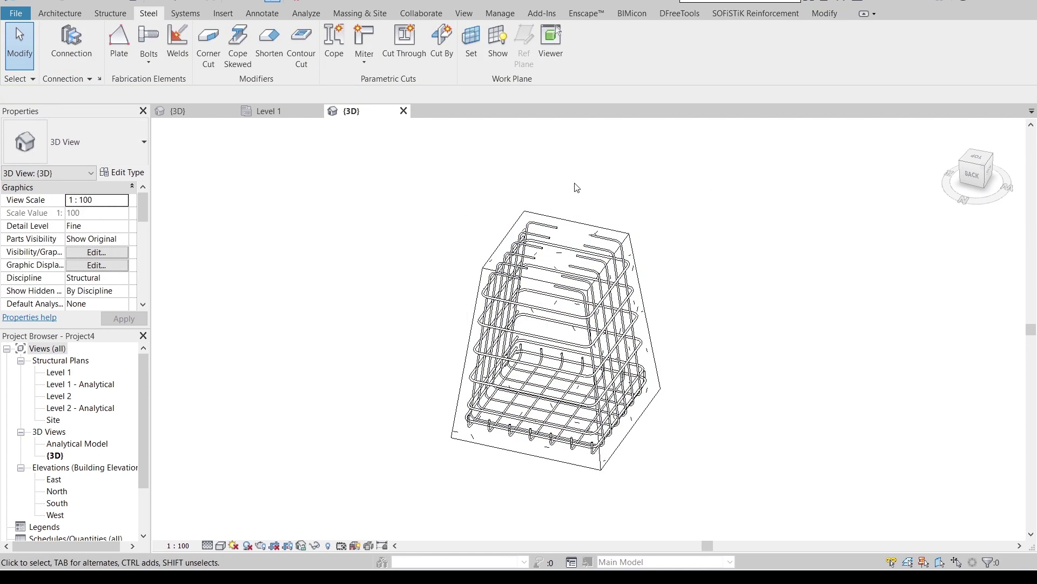
# Place a vertical UC305x305x97 steel column at the intersection of the foundation's reference planes in the Level 1 plan
pyautogui.click(105, 14)
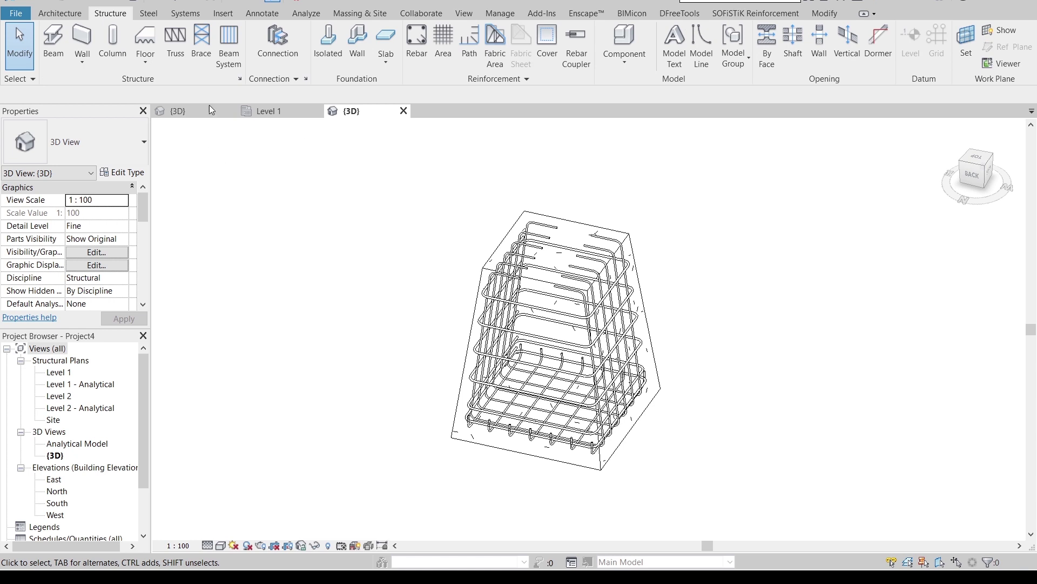
pyautogui.click(289, 111)
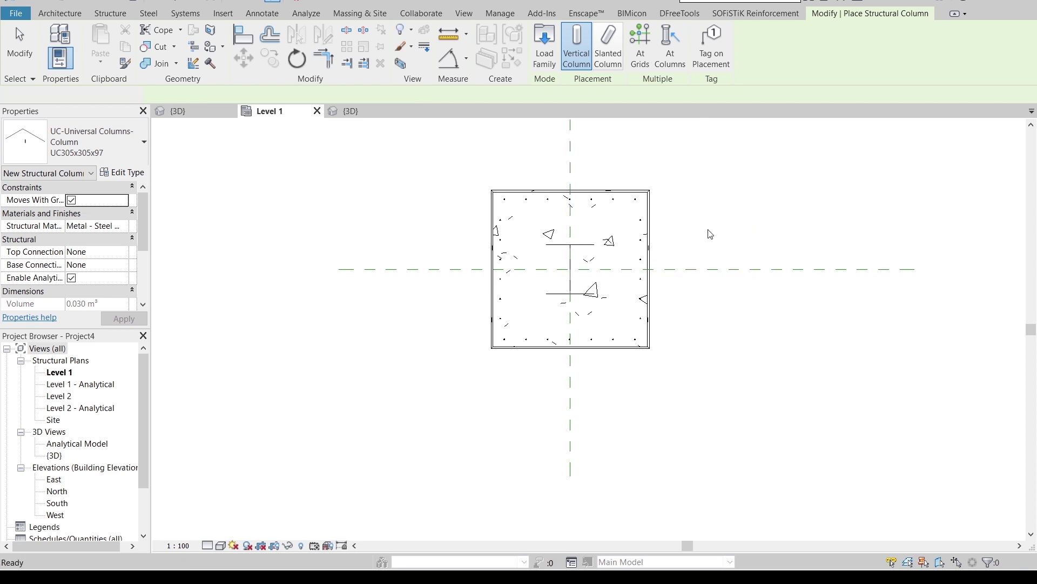
pyautogui.press('Escape')
# In the 3D view, set the steel column's top level to Level 2 and its base offset to 1200
pyautogui.click(370, 115)
pyautogui.moveTo(643, 405); pyautogui.dragTo(594, 216, button='middle')
pyautogui.scroll(-1, 594, 216)
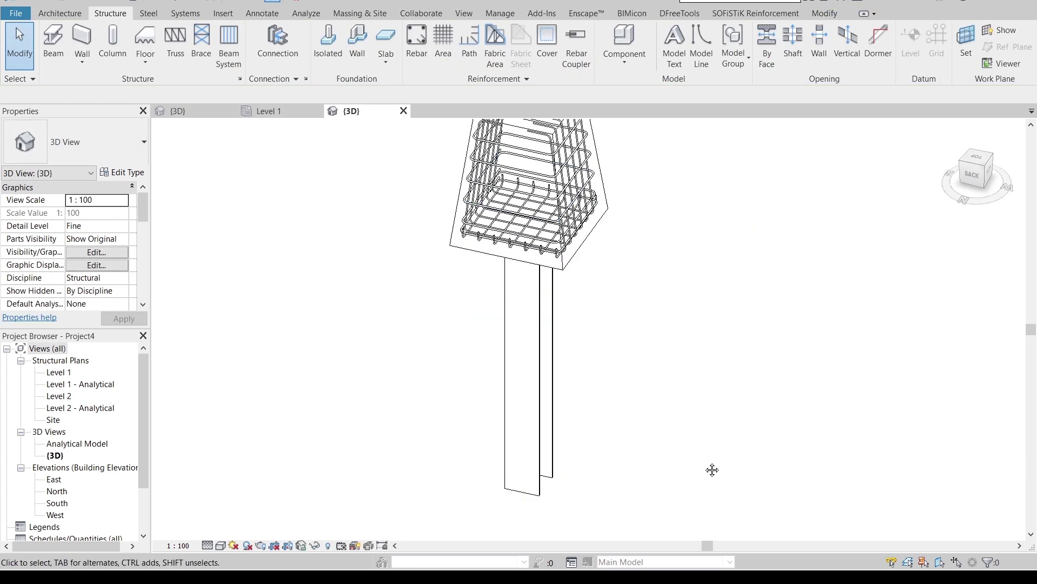
pyautogui.moveTo(713, 470); pyautogui.dragTo(648, 313, button='middle')
pyautogui.click(465, 316)
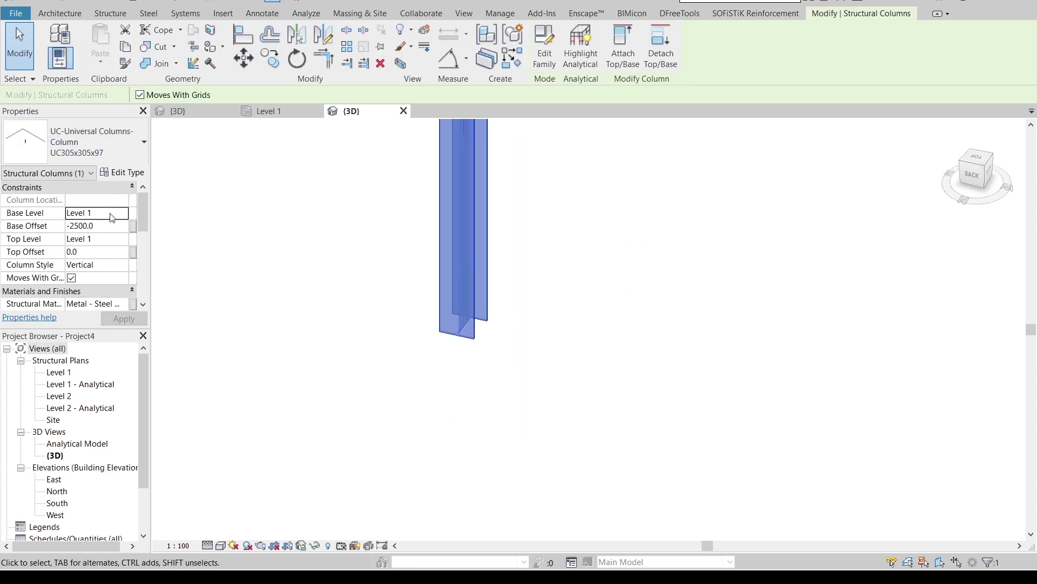
pyautogui.press('Return')
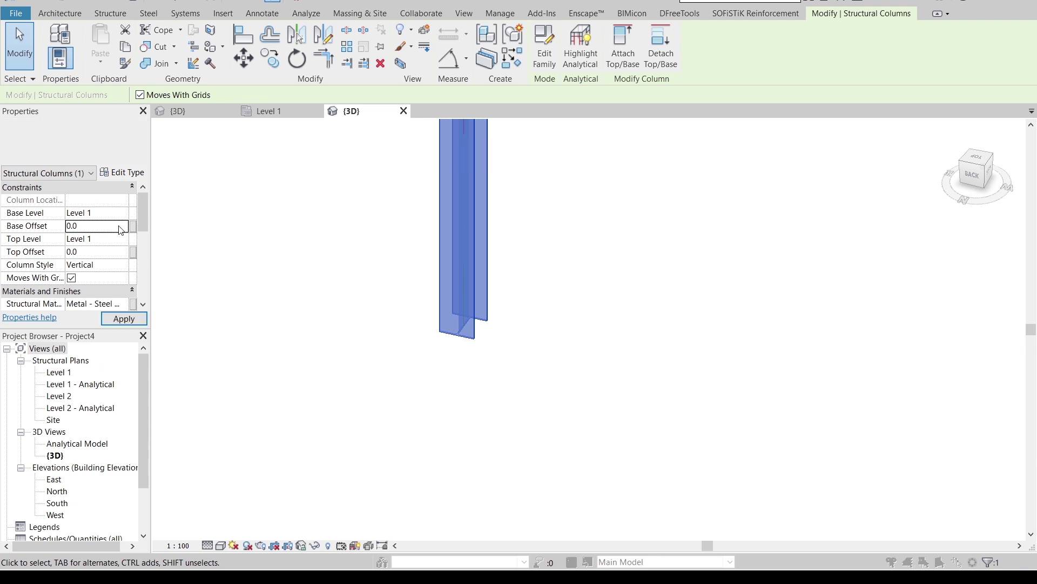
pyautogui.press('Escape')
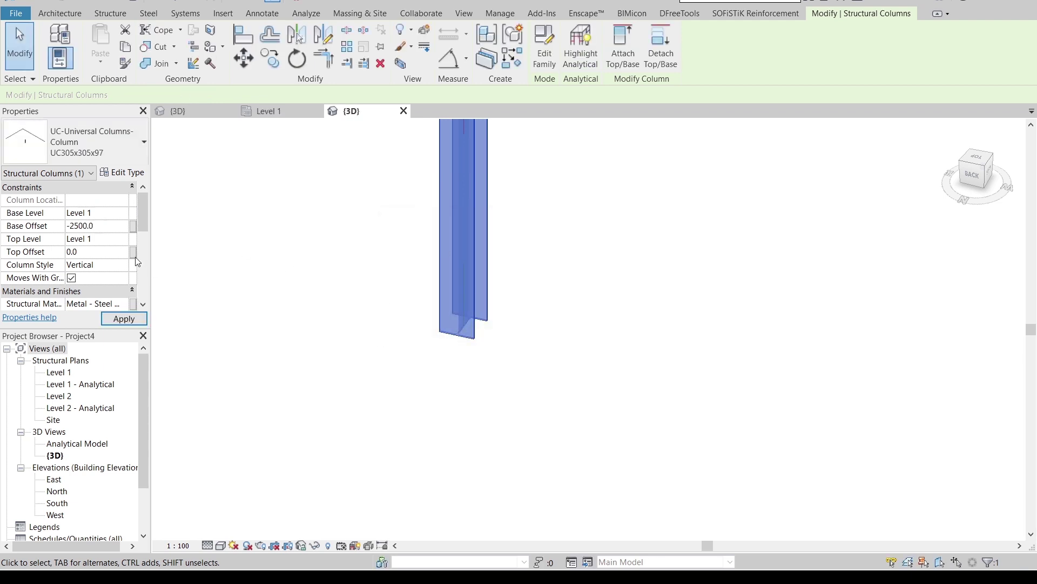
pyautogui.click(122, 238)
pyautogui.click(86, 263)
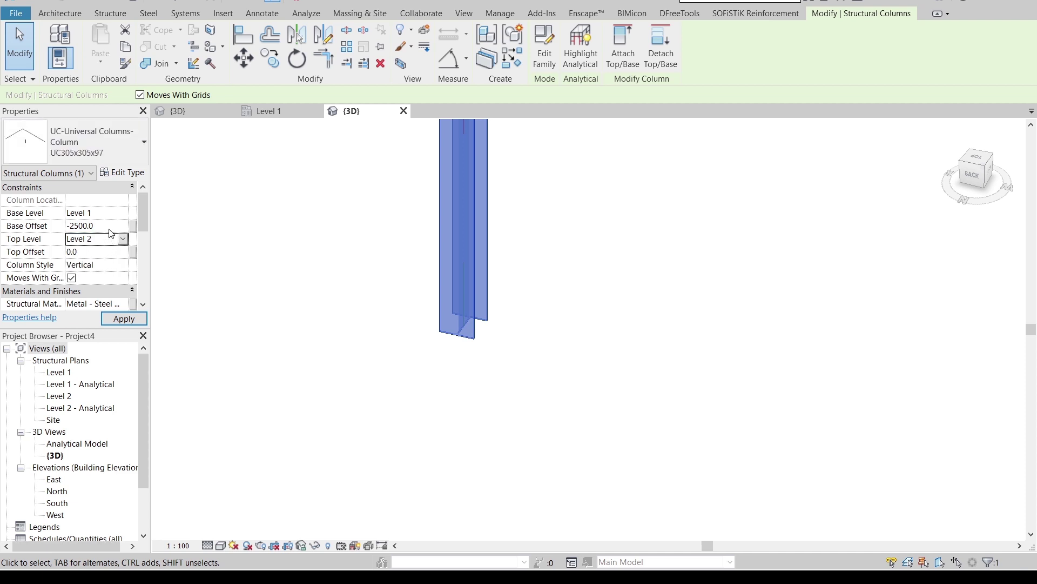
pyautogui.press('Return')
pyautogui.click(132, 318)
pyautogui.scroll(-3, 410, 311)
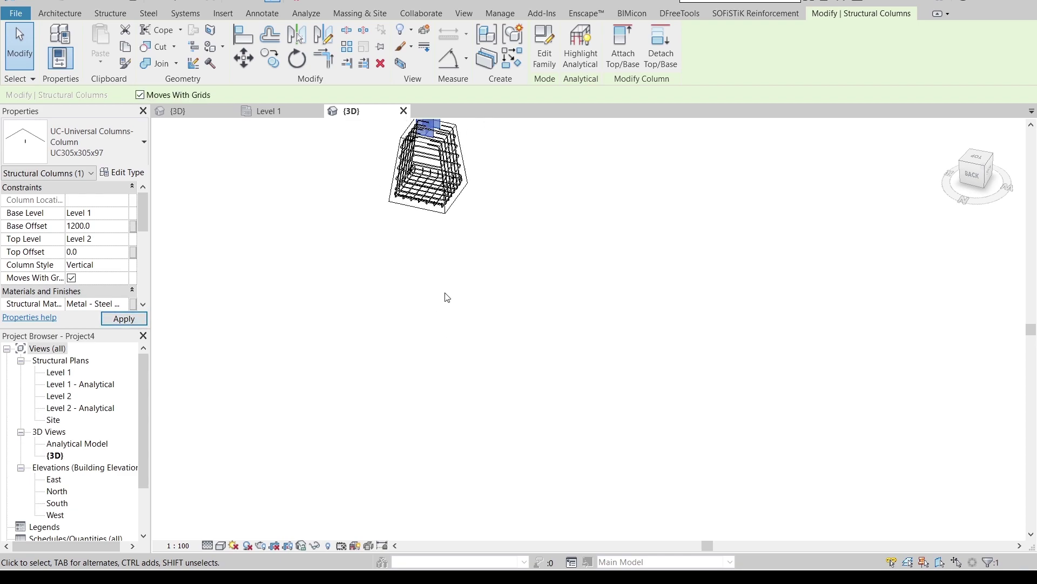
# Set a new work plane by picking the foundation's top face
pyautogui.moveTo(518, 203); pyautogui.dragTo(460, 346, button='middle')
pyautogui.keyDown('shift'); pyautogui.moveTo(572, 271); pyautogui.dragTo(643, 243, button='middle'); pyautogui.keyUp('shift')
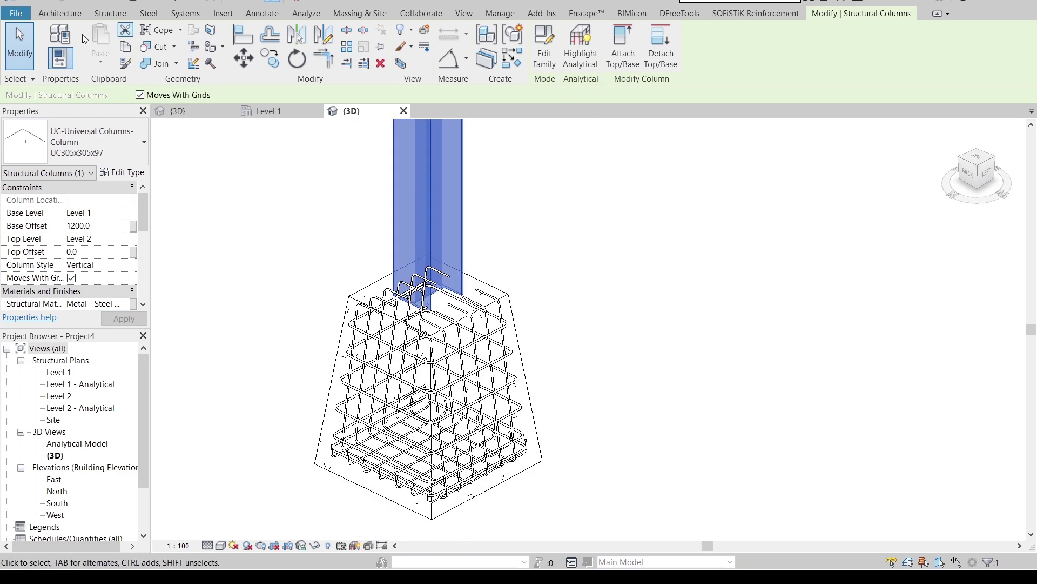
pyautogui.click(149, 13)
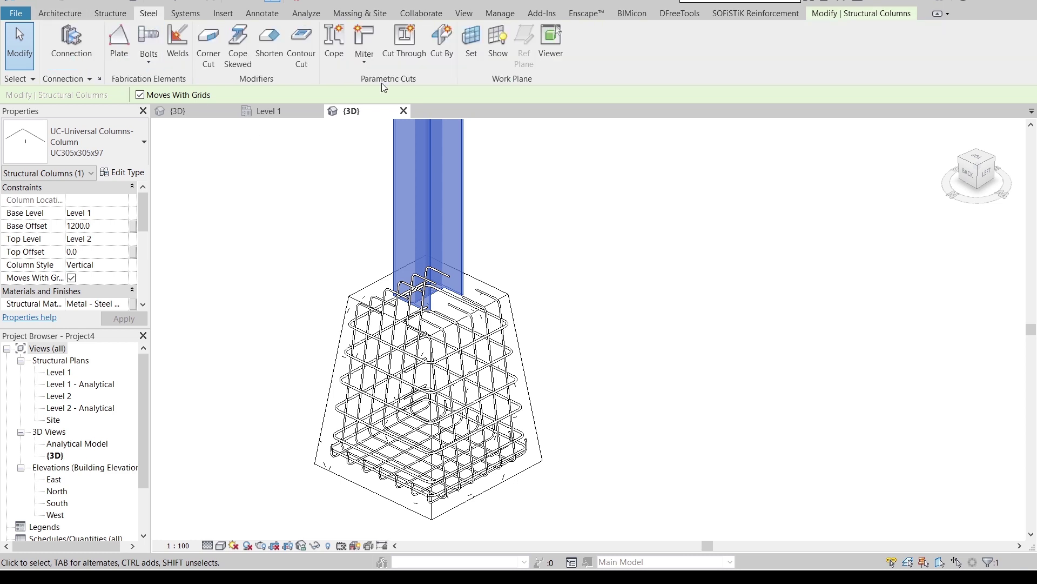
pyautogui.click(475, 40)
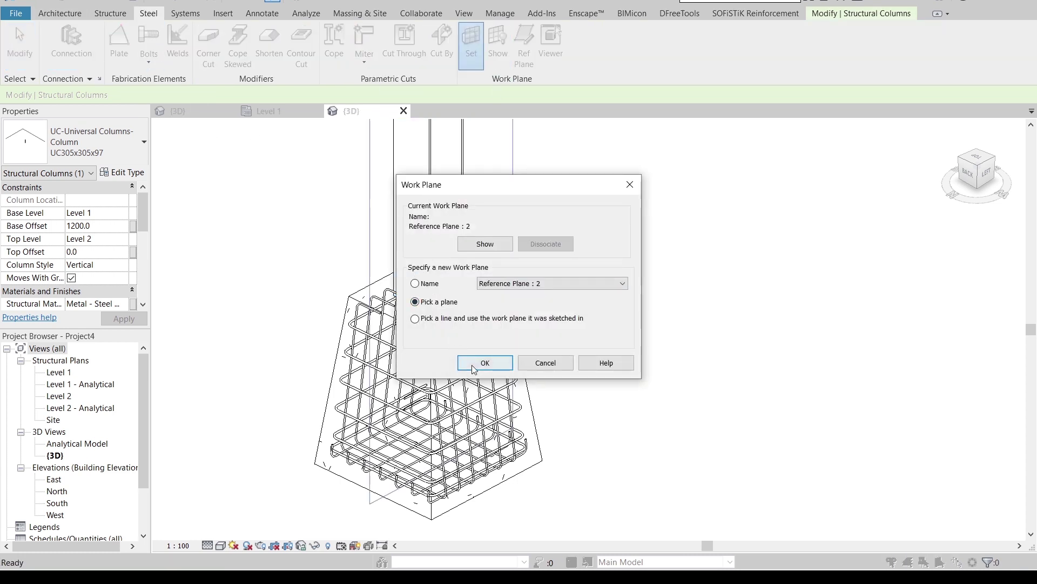
pyautogui.click(468, 363)
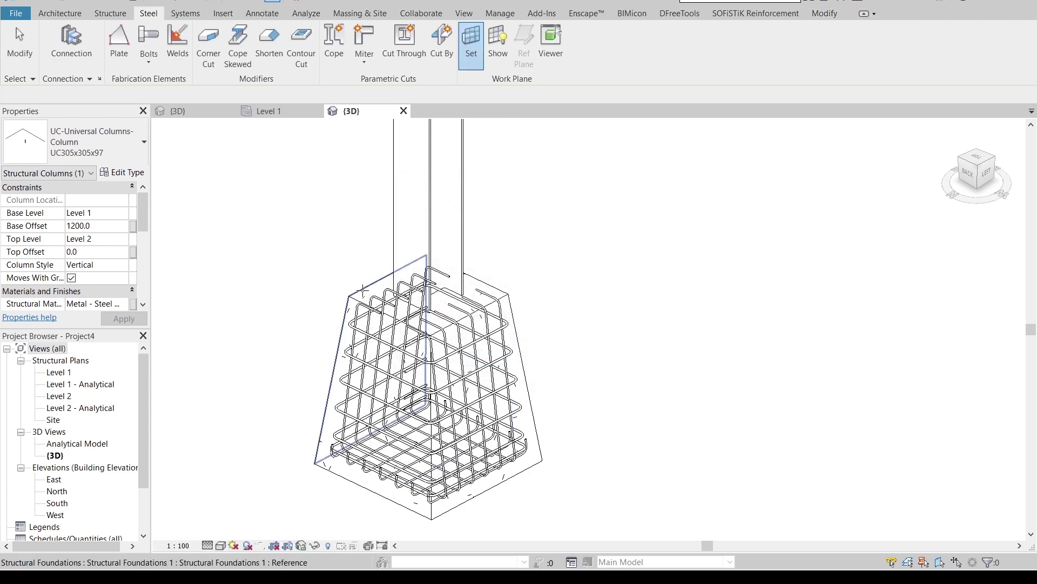
pyautogui.click(365, 294)
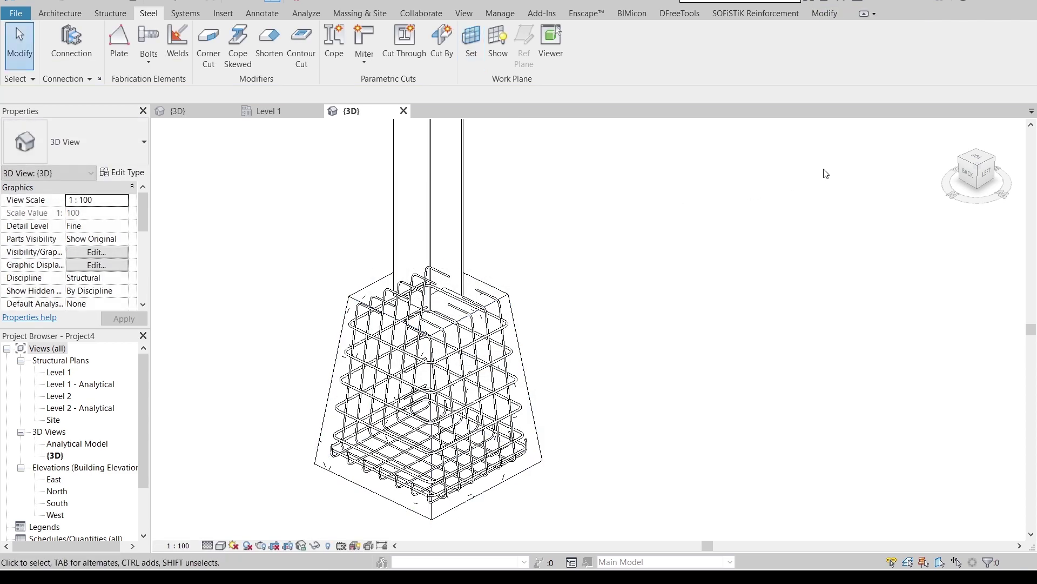
# From the top view, sketch a rectangular steel plate outline about 305 by 308 mm around the column's footprint
pyautogui.click(980, 161)
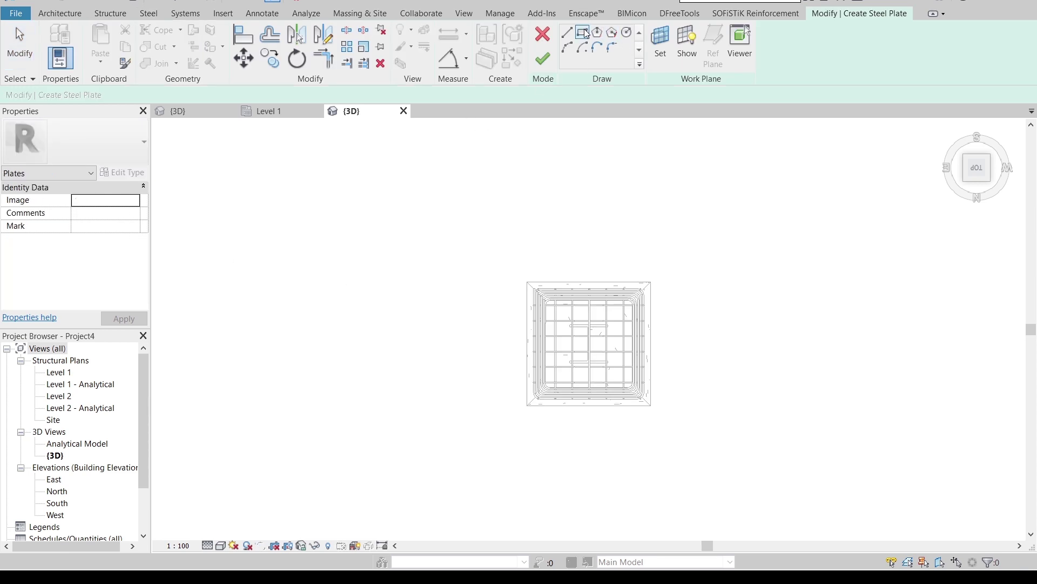
pyautogui.click(587, 34)
pyautogui.scroll(5, 586, 359)
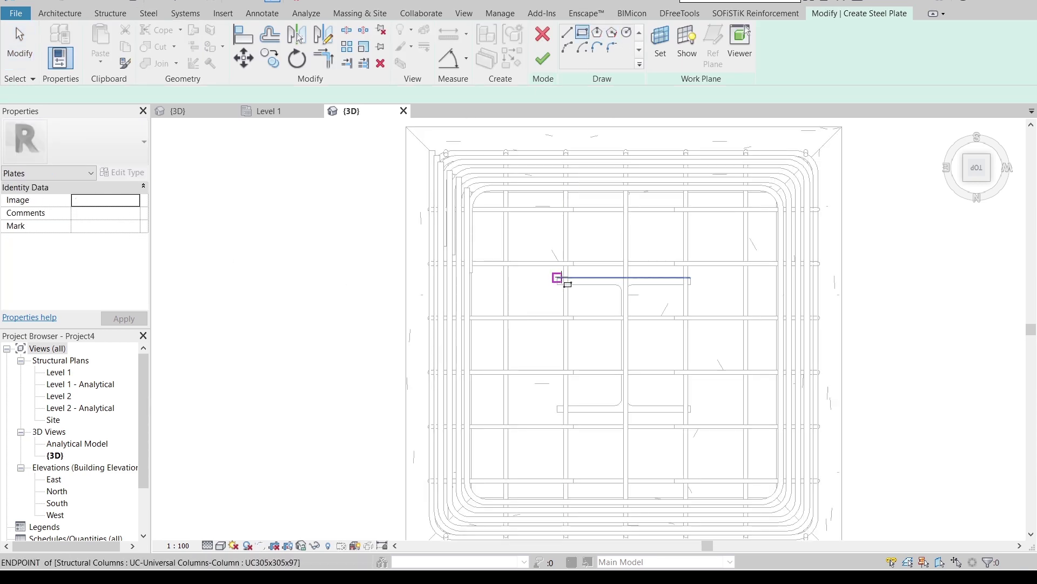
pyautogui.click(557, 278)
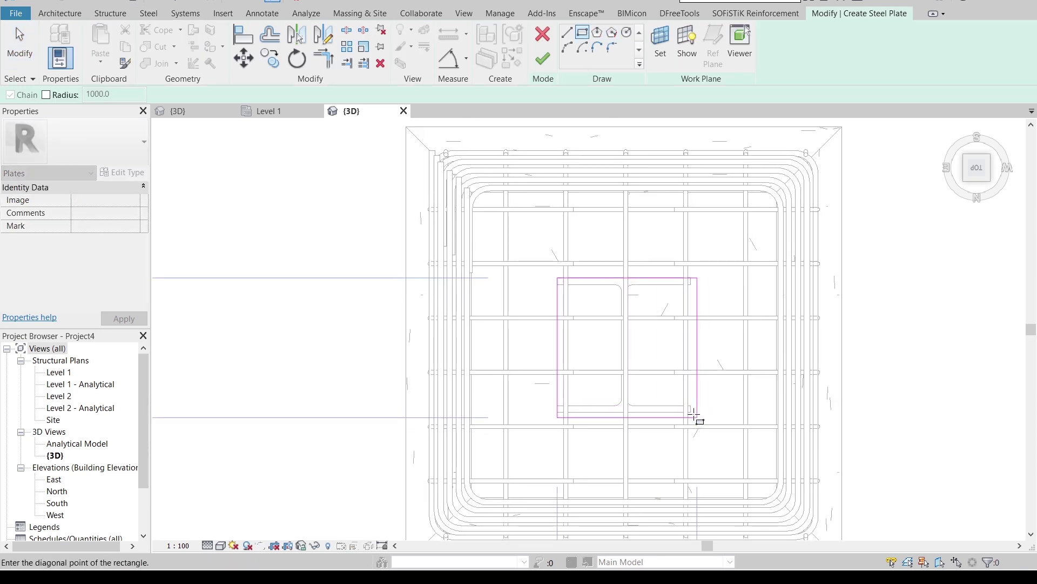
pyautogui.scroll(5, 697, 416)
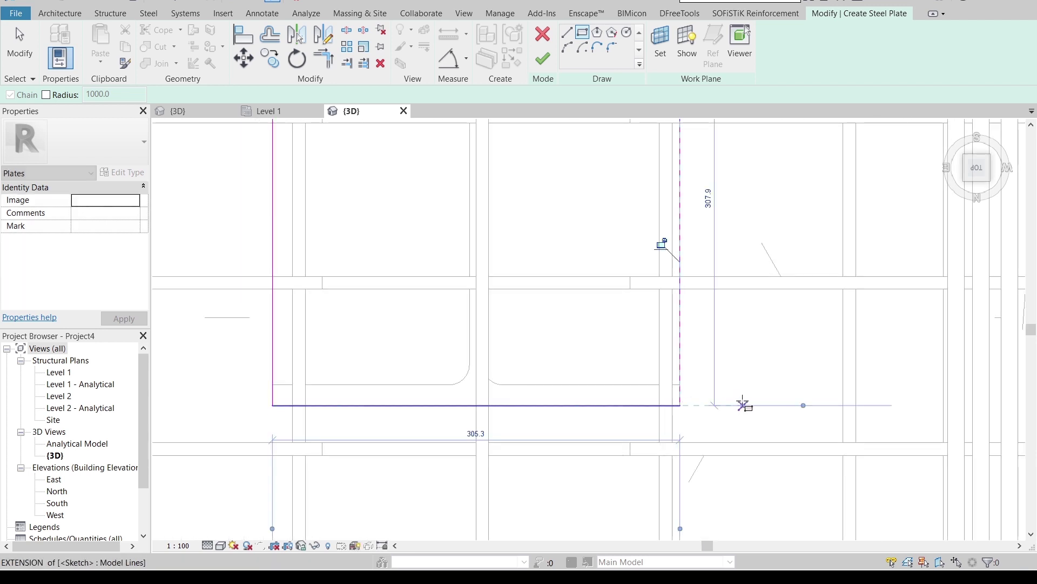
pyautogui.press('Escape')
pyautogui.press('Escape')
# Set the plate outline's width to 350 mm by shifting its right edge outward
pyautogui.click(682, 364)
pyautogui.scroll(-3, 702, 374)
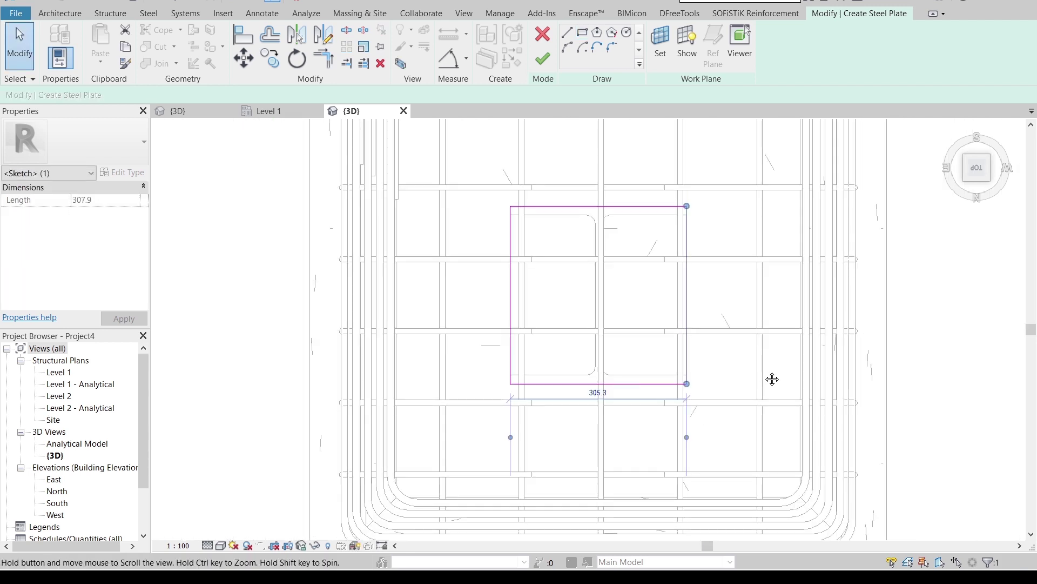
pyautogui.moveTo(772, 379); pyautogui.dragTo(759, 331, button='middle')
pyautogui.click(586, 346)
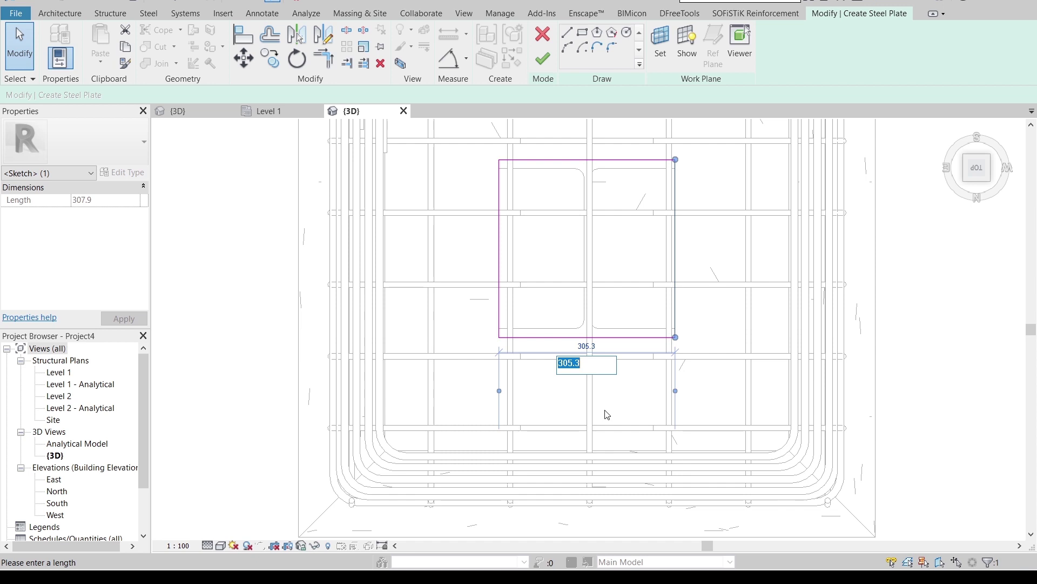
pyautogui.write('350')
pyautogui.press('Return')
pyautogui.press('Escape')
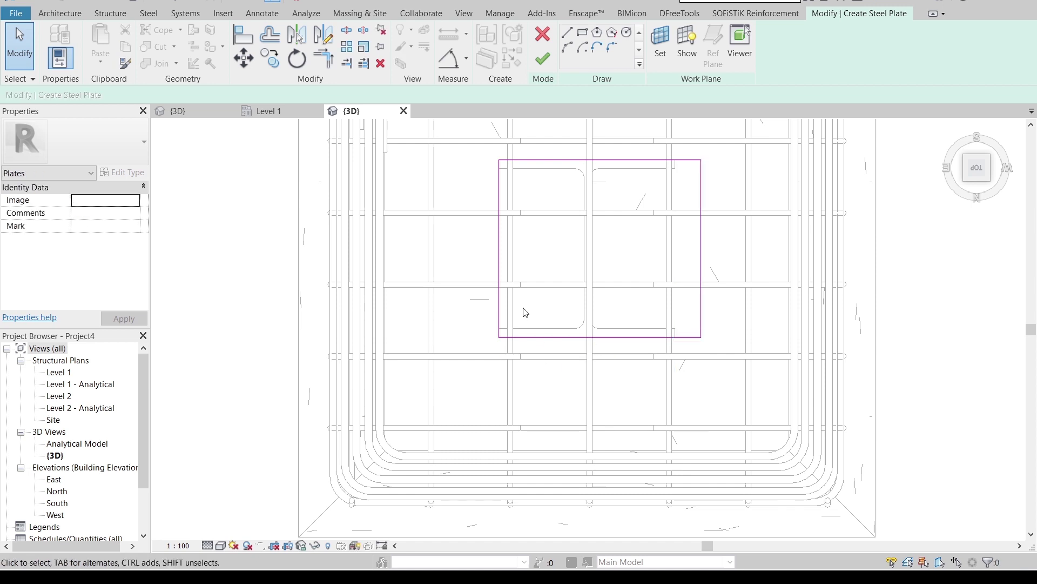
# Widen the plate outline to 400 mm by shifting its left edge outward
pyautogui.click(499, 306)
pyautogui.click(594, 129)
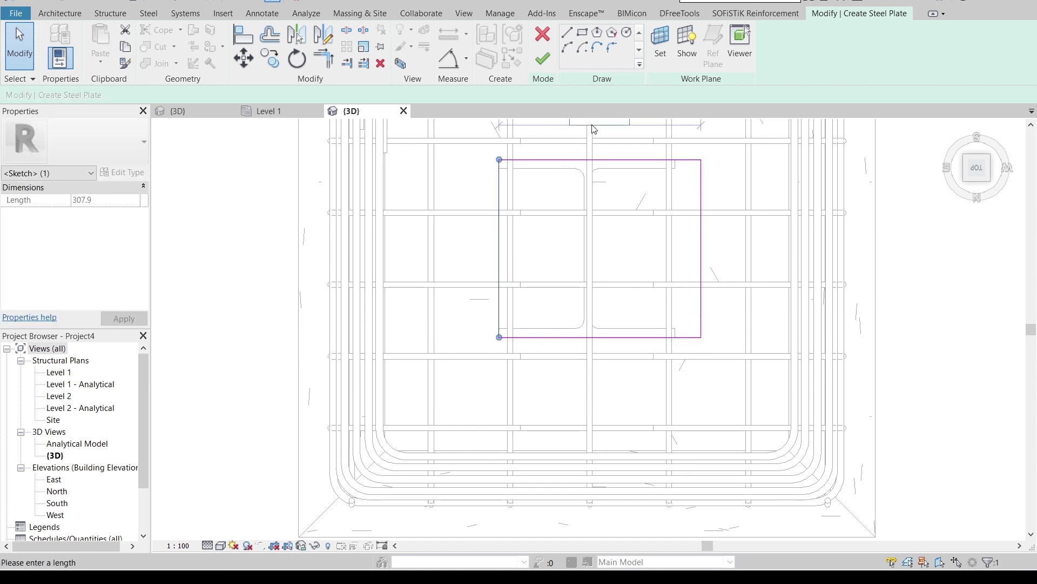
pyautogui.write('400')
pyautogui.press('Return')
pyautogui.scroll(-2, 589, 128)
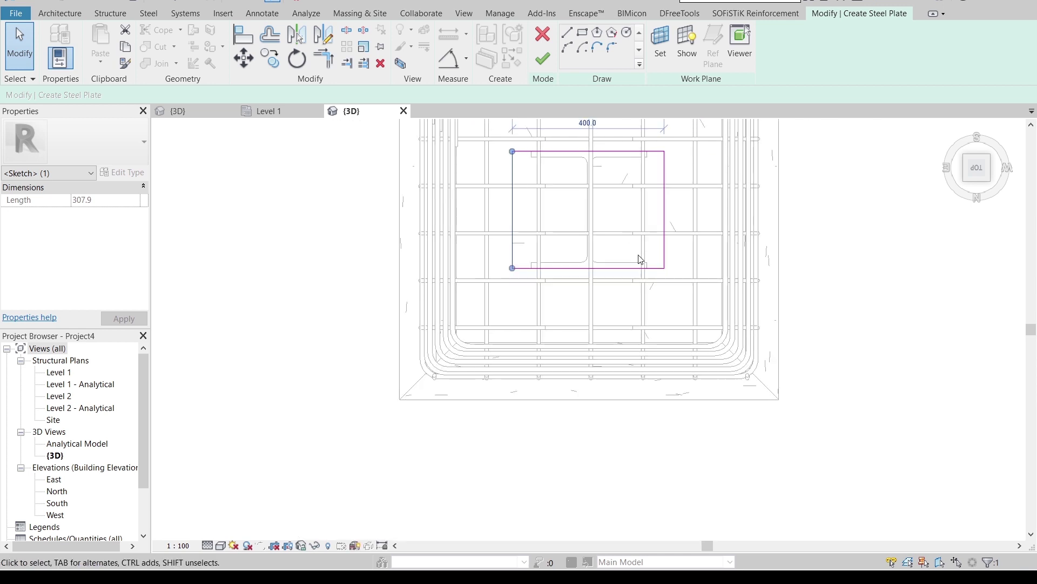
# Set the plate outline's height to 350 mm by shifting its lower edge outward
pyautogui.click(626, 268)
pyautogui.click(472, 213)
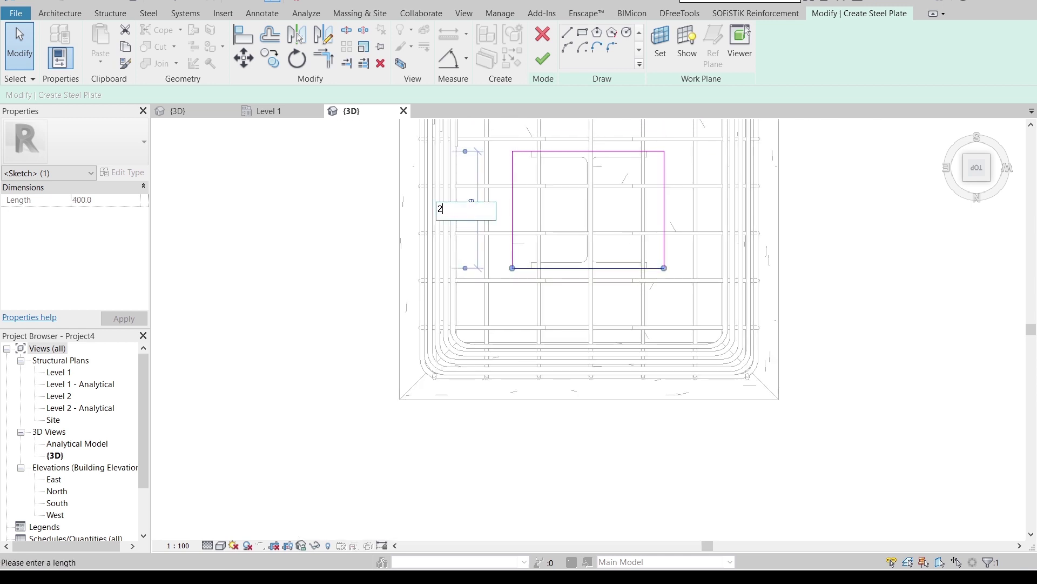
pyautogui.write('350')
pyautogui.press('Return')
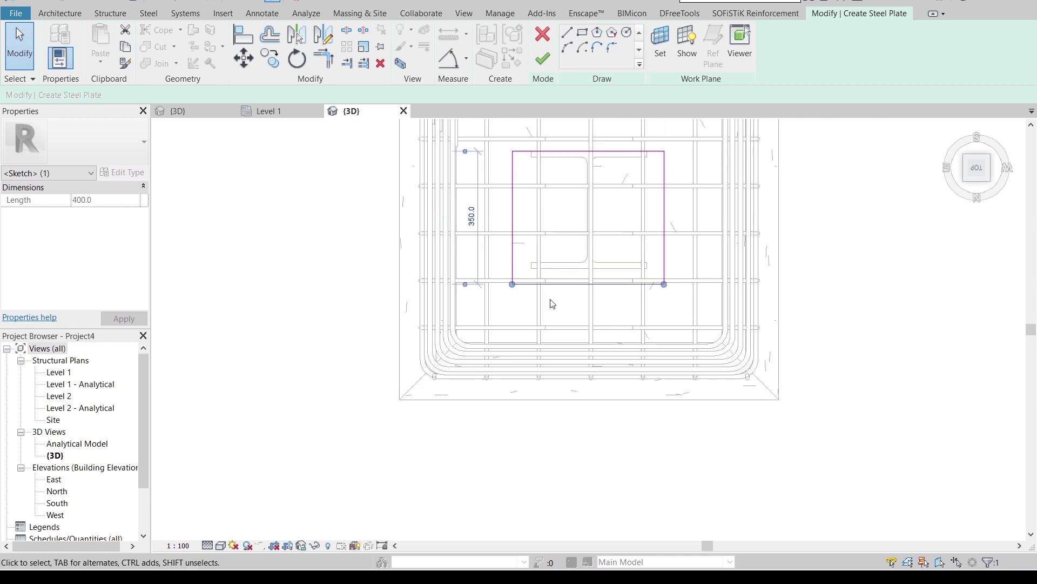
pyautogui.moveTo(574, 216); pyautogui.dragTo(581, 287, button='middle')
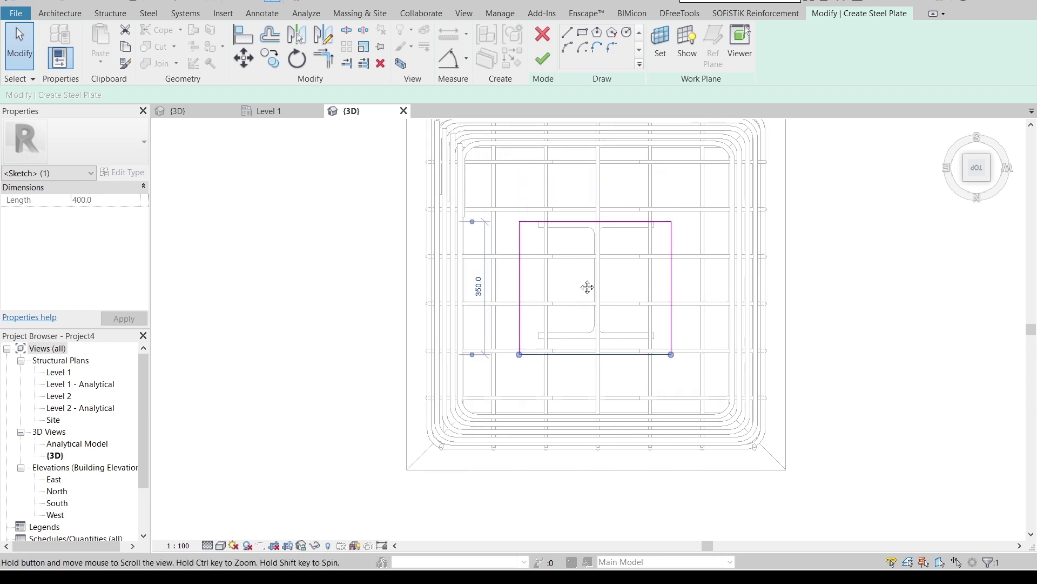
# Extend the plate outline's height to 400 mm by shifting its upper edge outward
pyautogui.click(587, 222)
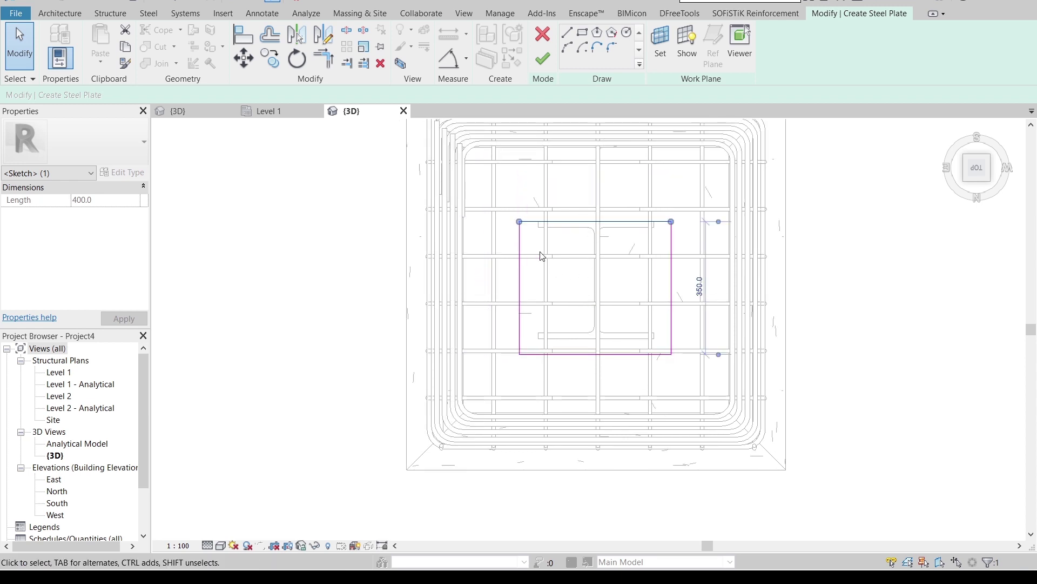
pyautogui.click(700, 285)
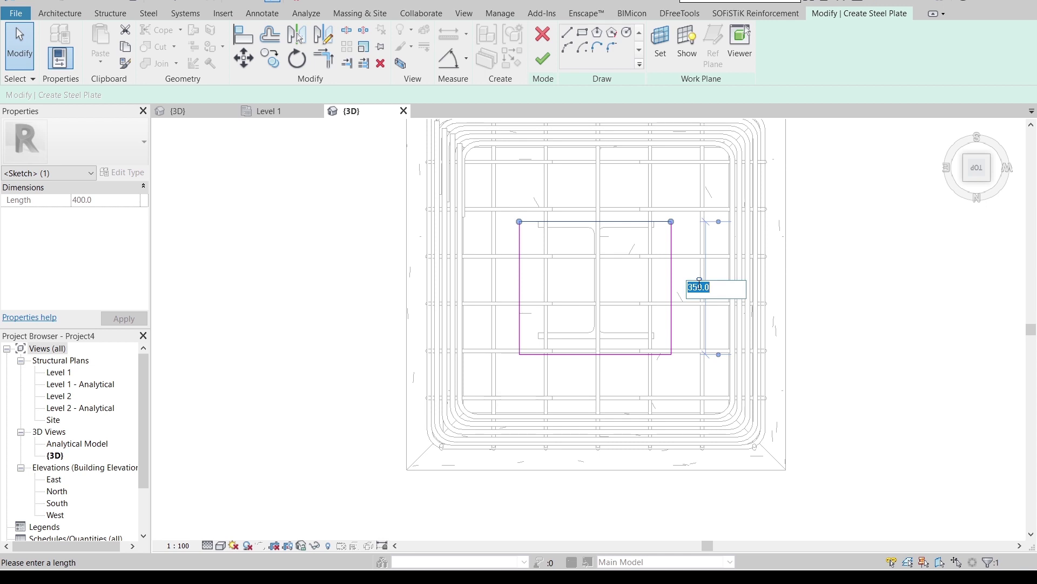
pyautogui.write('400')
pyautogui.press('Return')
pyautogui.press('Escape')
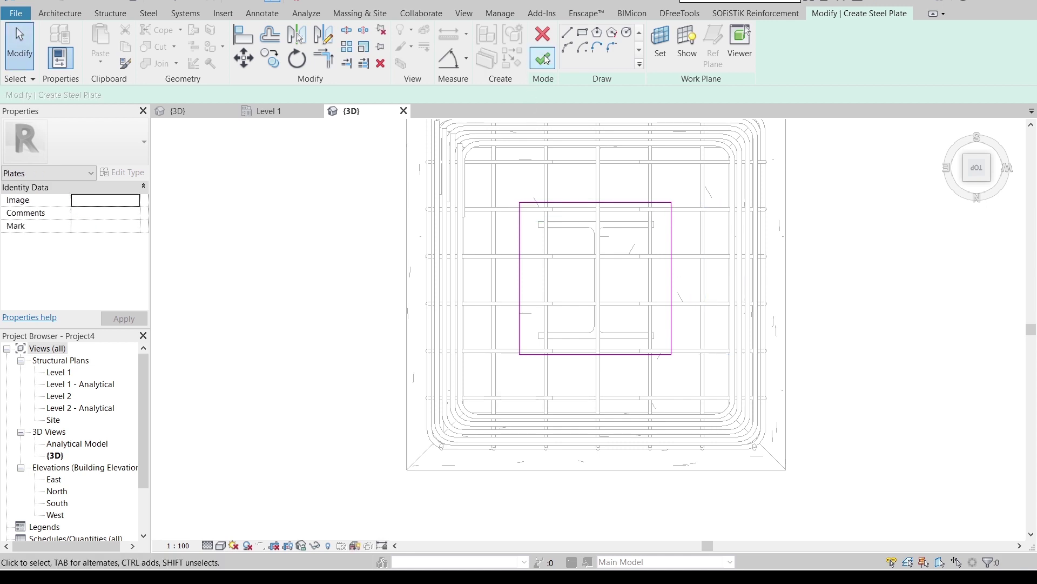
# Finish the base plate outline and begin an anchor pattern on the plate's face
pyautogui.click(546, 59)
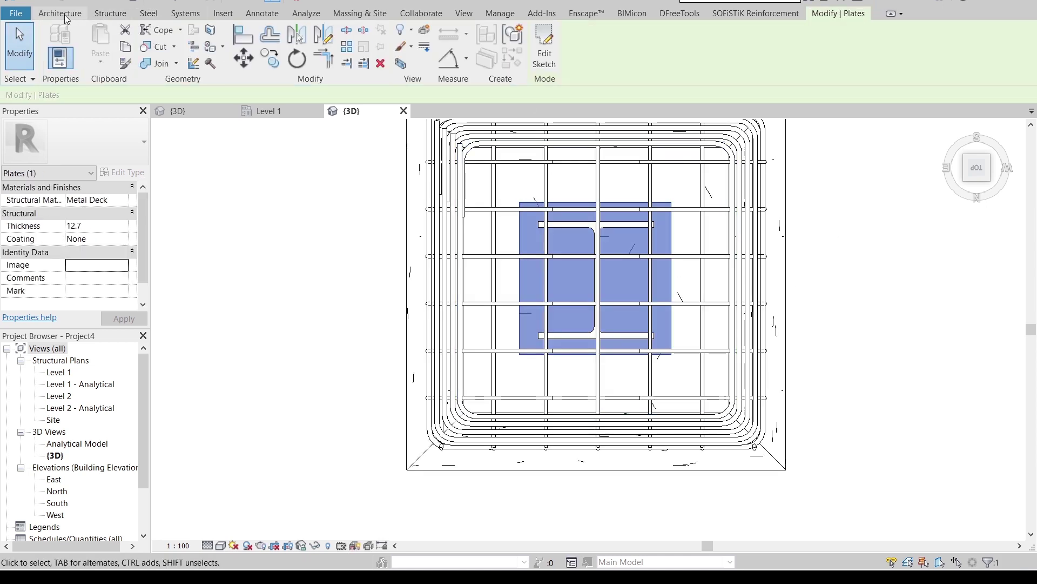
pyautogui.click(149, 13)
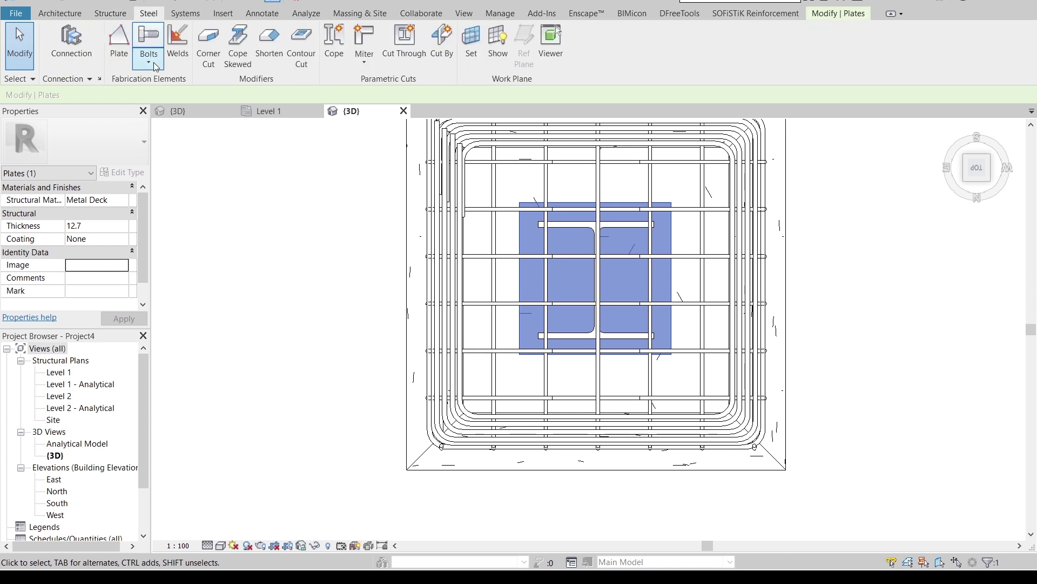
pyautogui.click(156, 63)
pyautogui.click(147, 116)
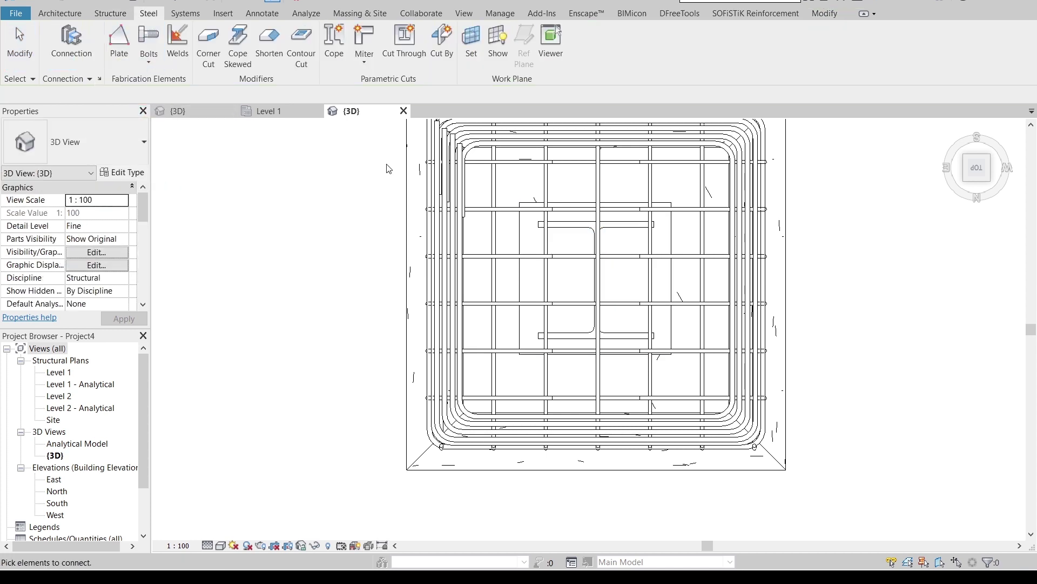
pyautogui.click(529, 207)
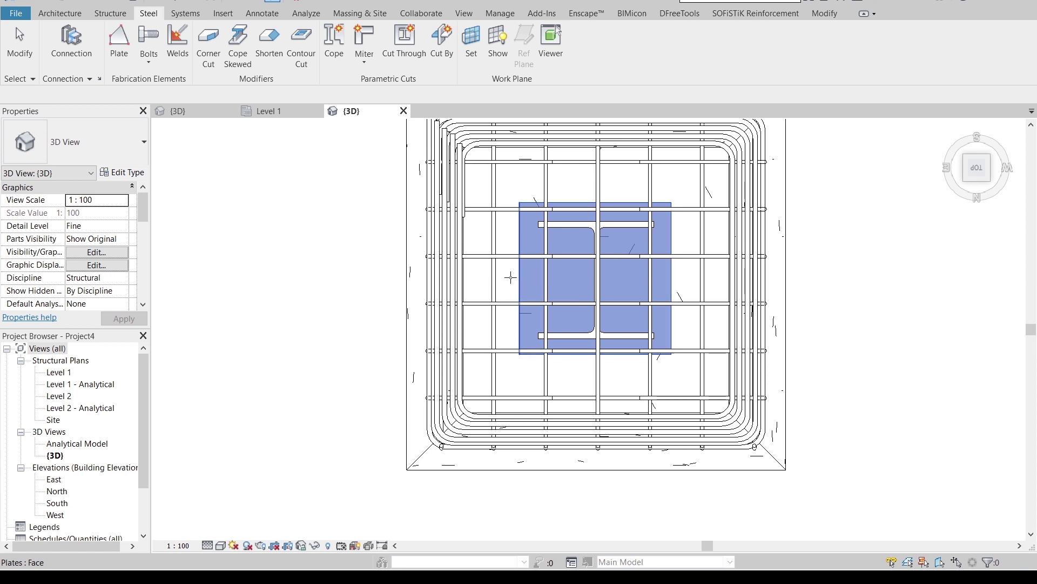
pyautogui.press('Return')
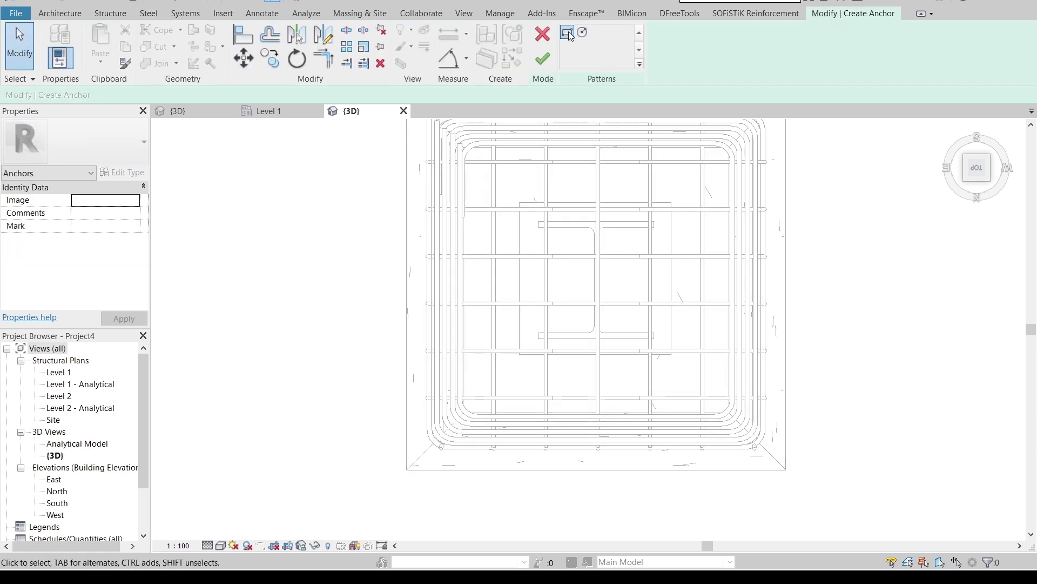
# Draw a rectangular anchor pattern 400 by 400 mm between opposite corners of the base plate and finish it
pyautogui.click(568, 33)
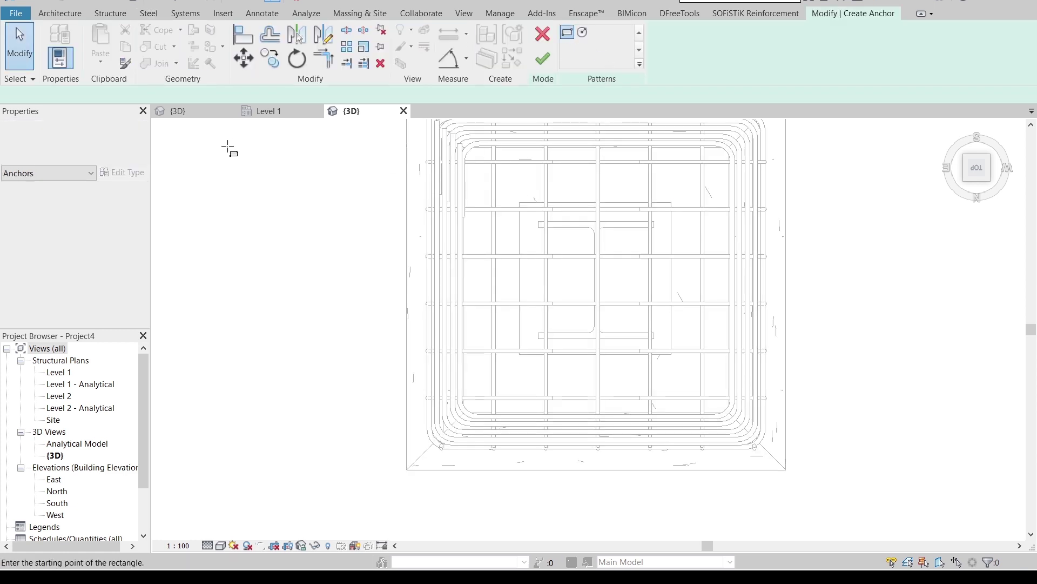
pyautogui.click(525, 202)
pyautogui.click(671, 354)
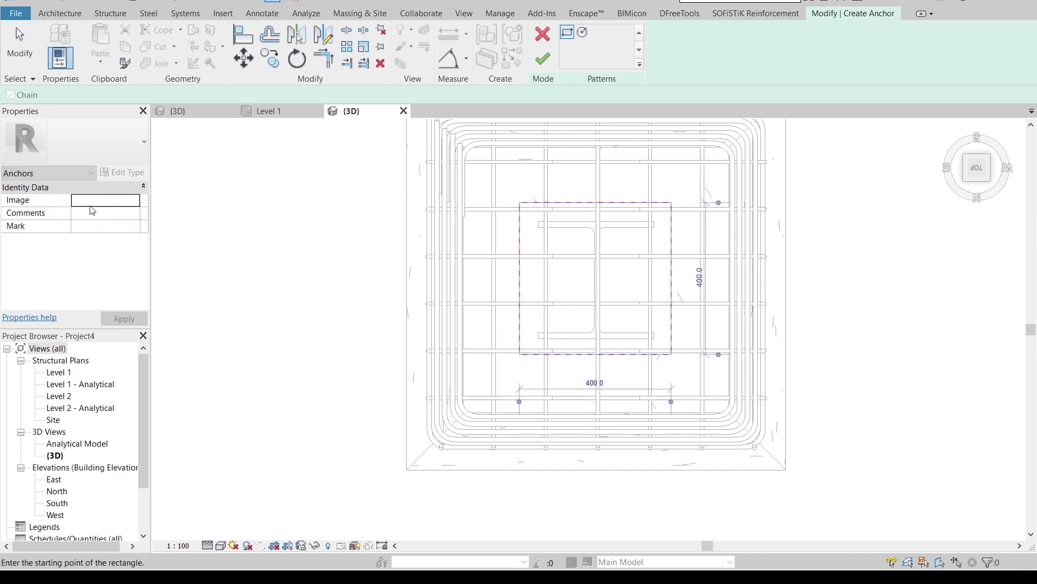
pyautogui.click(543, 59)
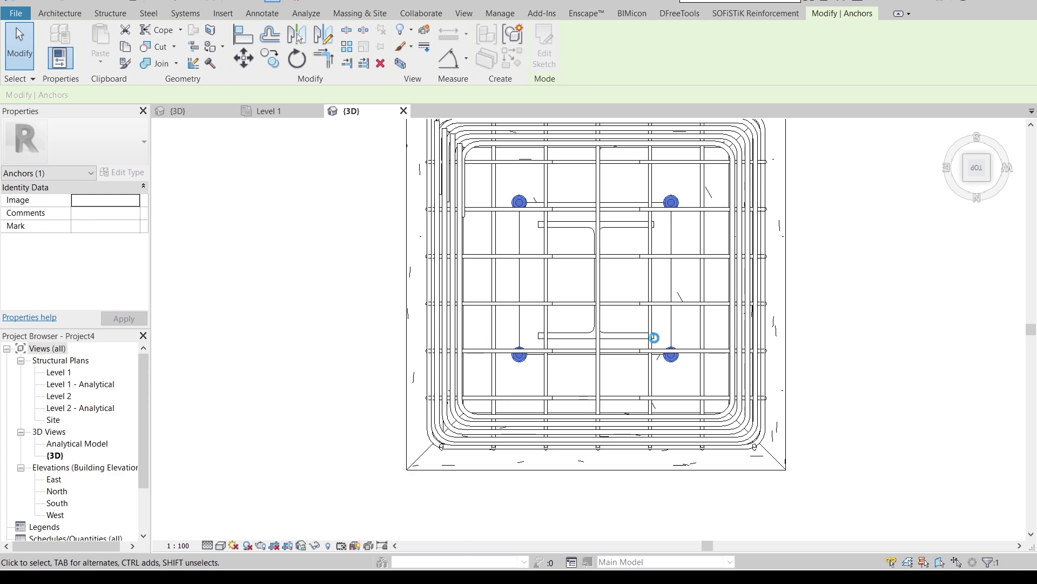
# Display the 3D view in the Shaded visual style around the column base
pyautogui.keyDown('shift'); pyautogui.moveTo(654, 338); pyautogui.dragTo(783, 308, button='middle'); pyautogui.keyUp('shift')
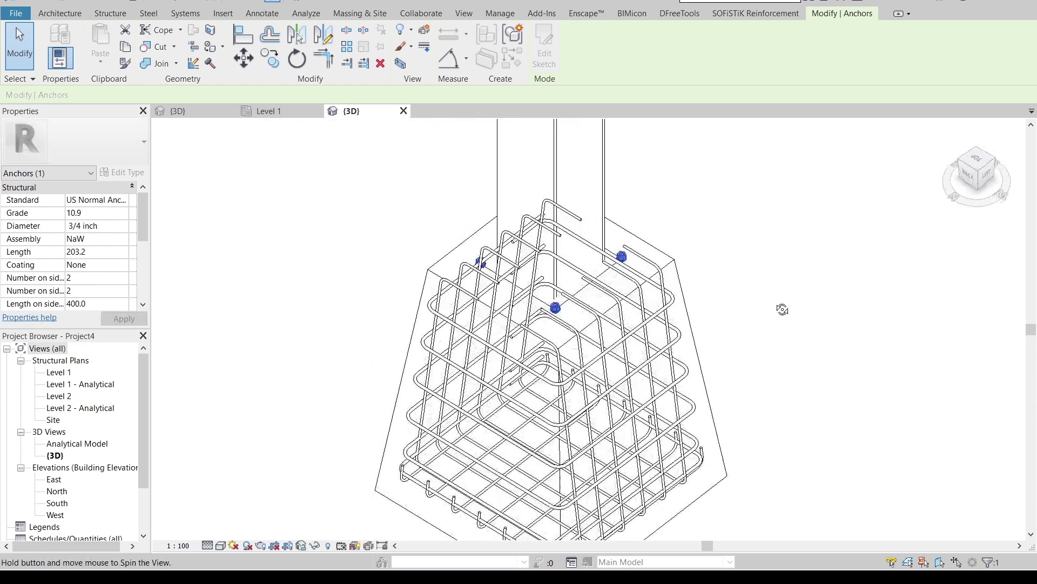
pyautogui.click(221, 546)
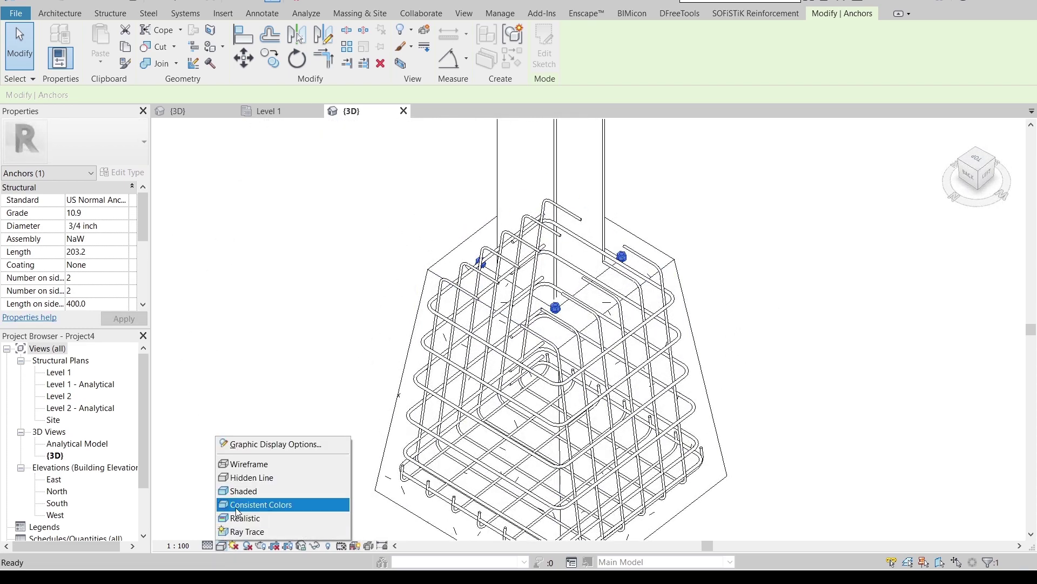
pyautogui.click(243, 491)
pyautogui.scroll(3, 394, 290)
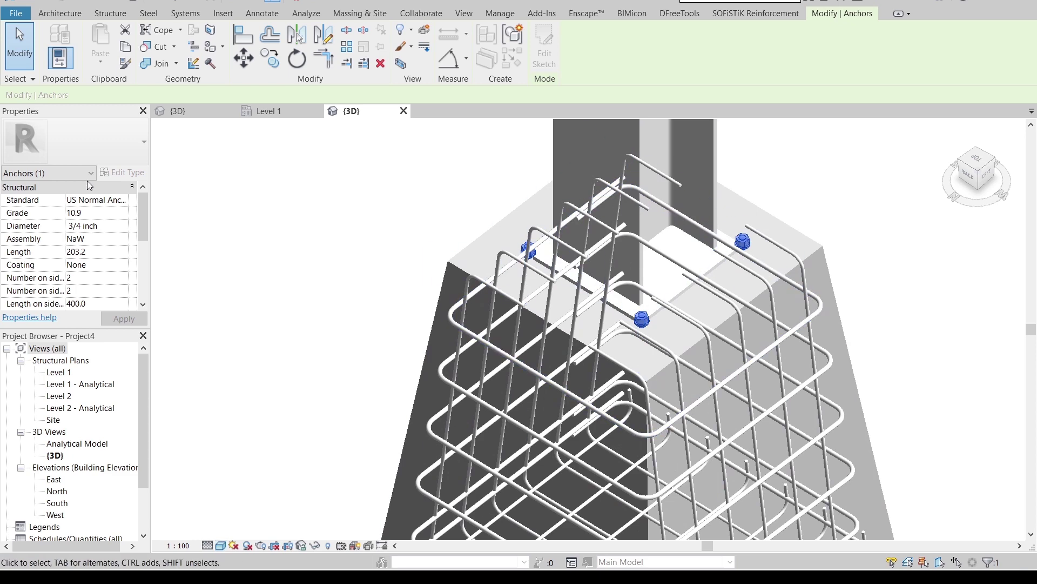
# Set the anchors' standard to German J-Anchor
pyautogui.click(124, 200)
pyautogui.scroll(3, 140, 254)
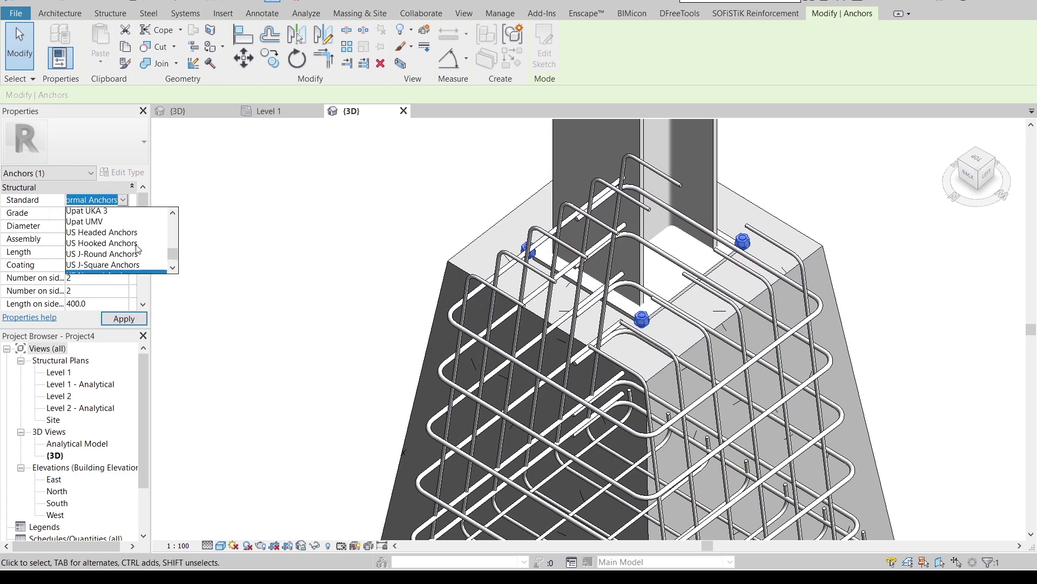
pyautogui.scroll(5, 140, 256)
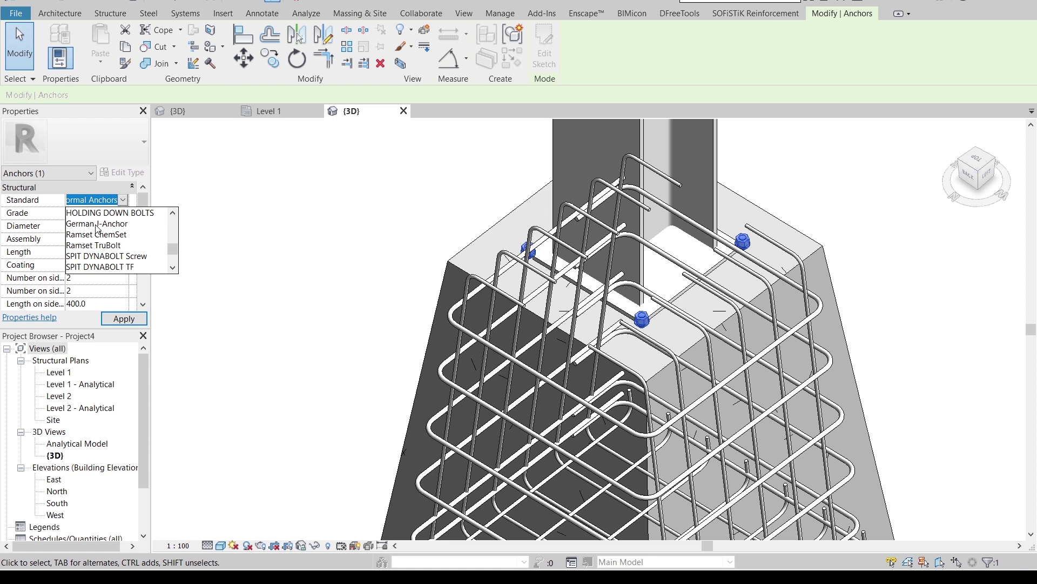
pyautogui.click(96, 224)
pyautogui.click(124, 318)
# Set the anchors' diameter to 24 mm
pyautogui.click(119, 227)
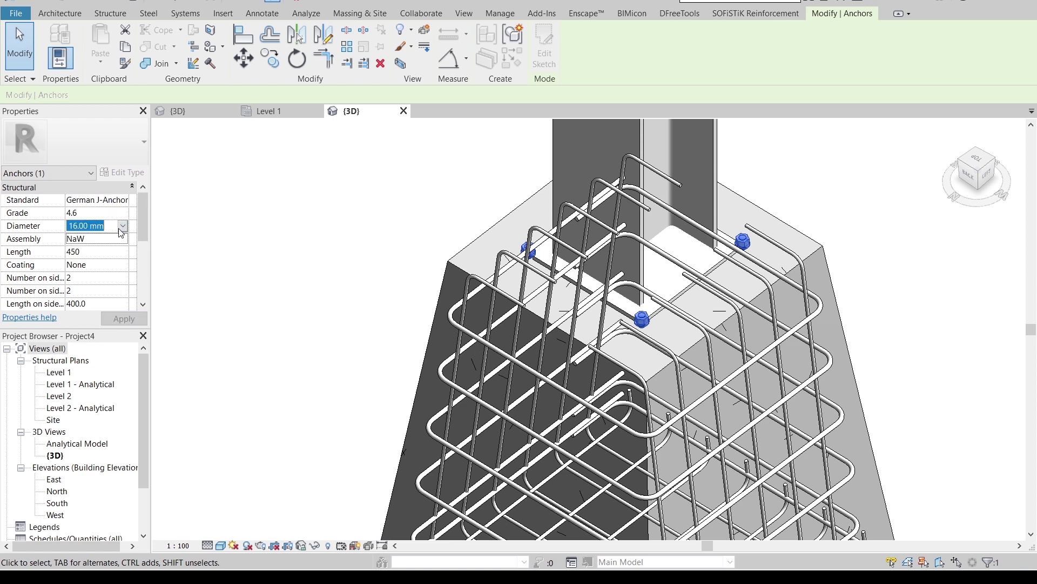
pyautogui.click(124, 226)
pyautogui.click(92, 260)
pyautogui.click(118, 319)
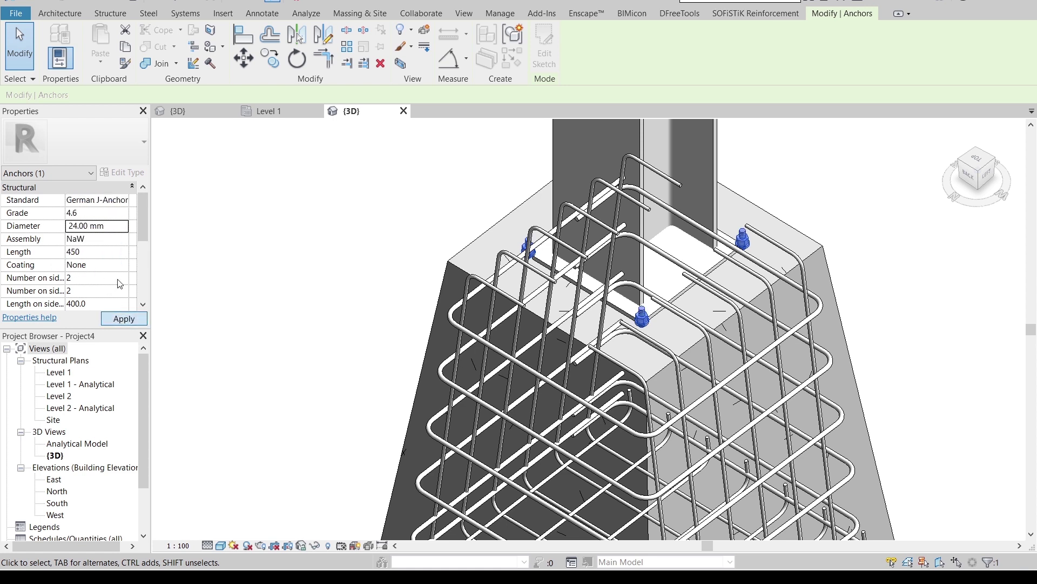
# Set both edge distances of the anchor pattern to 100 mm
pyautogui.scroll(-2, 119, 282)
pyautogui.scroll(-3, 24, 256)
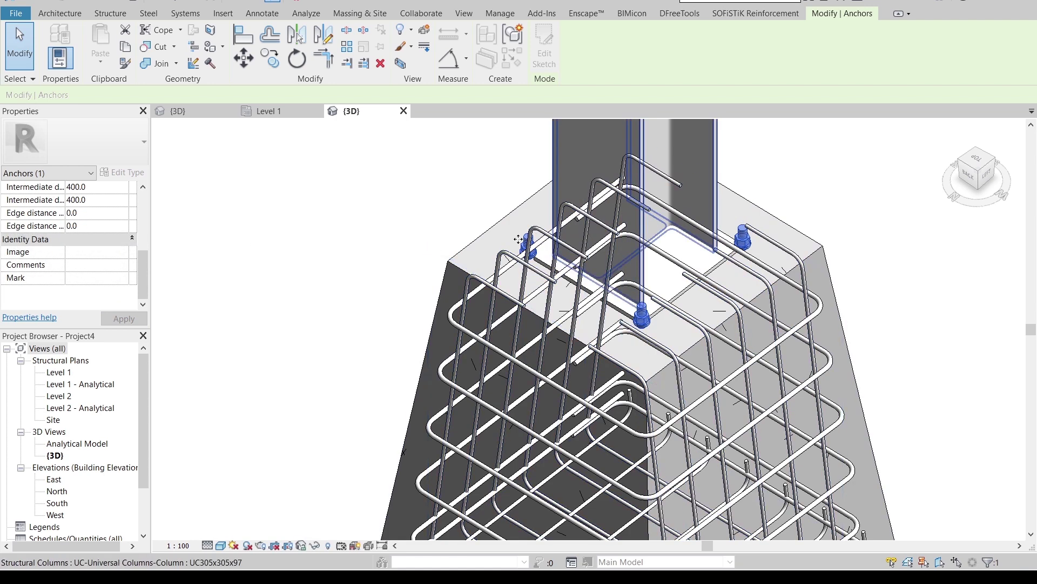
pyautogui.write('00.0')
pyautogui.click(104, 227)
pyautogui.write('100')
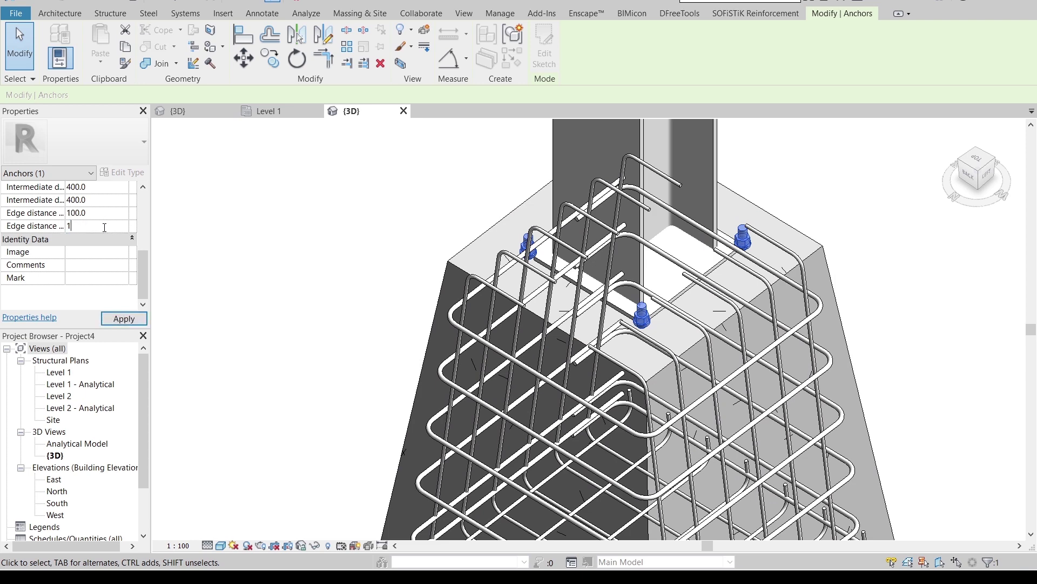
pyautogui.press('Return')
pyautogui.click(135, 314)
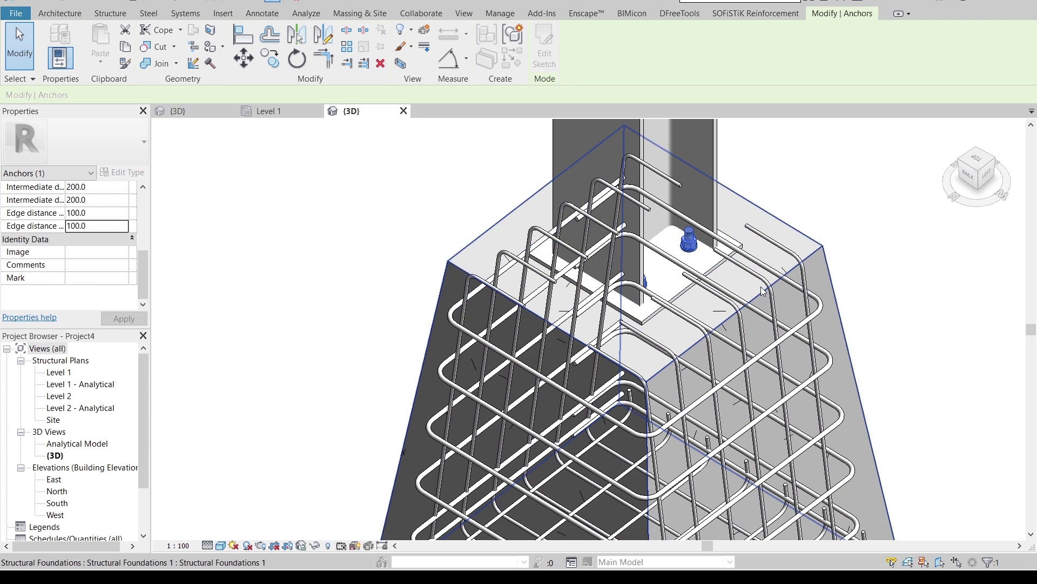
# Try 3 anchors on the first side of the pattern, and return that number to 2
pyautogui.keyDown('shift'); pyautogui.moveTo(443, 281); pyautogui.dragTo(291, 319, button='middle'); pyautogui.keyUp('shift')
pyautogui.scroll(2, 132, 220)
pyautogui.scroll(1, 132, 220)
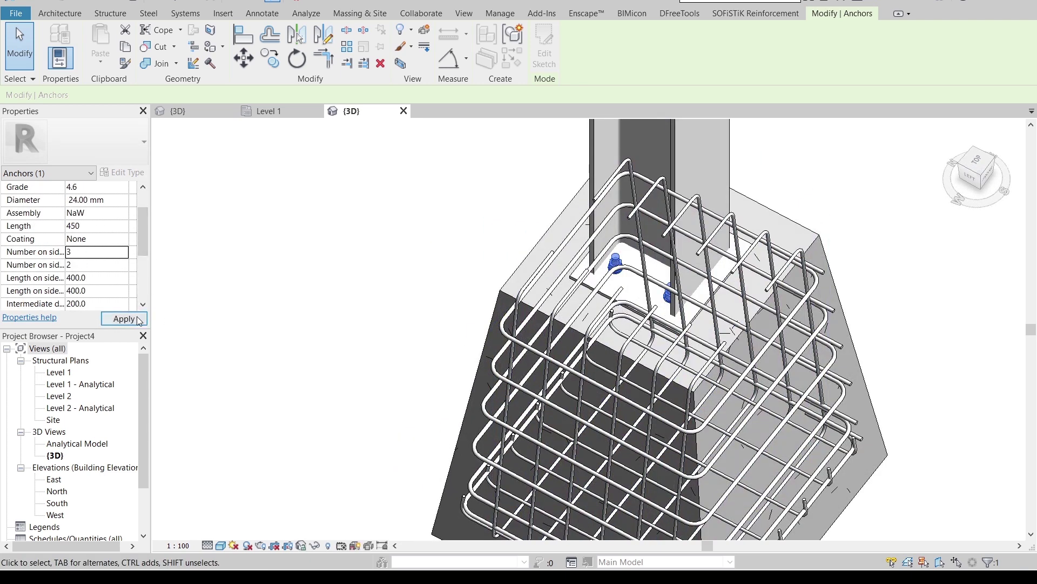
pyautogui.click(138, 318)
pyautogui.click(124, 254)
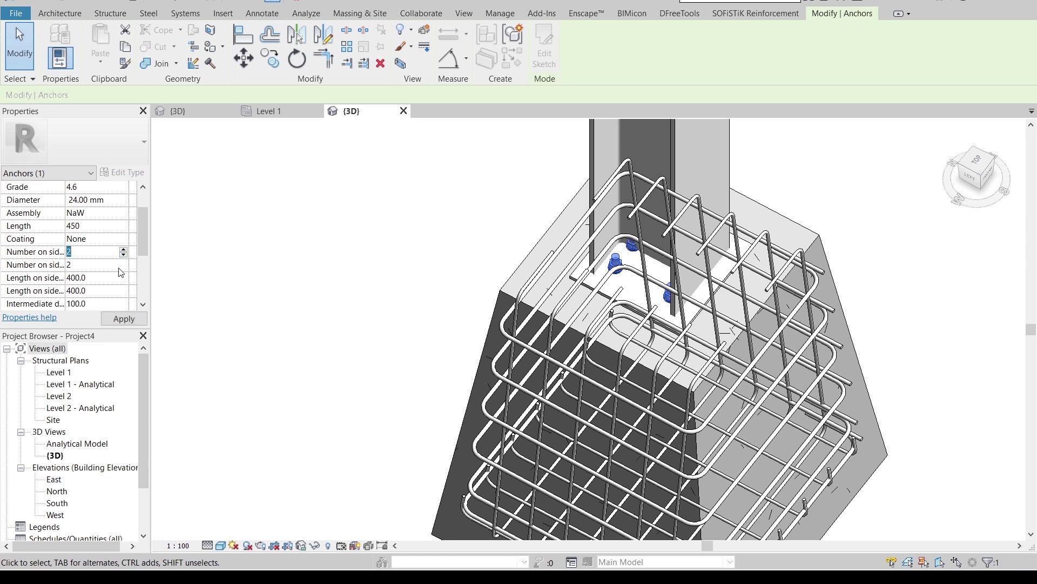
# Set the number of anchors on the pattern's second side to 3
pyautogui.click(123, 263)
pyautogui.click(130, 319)
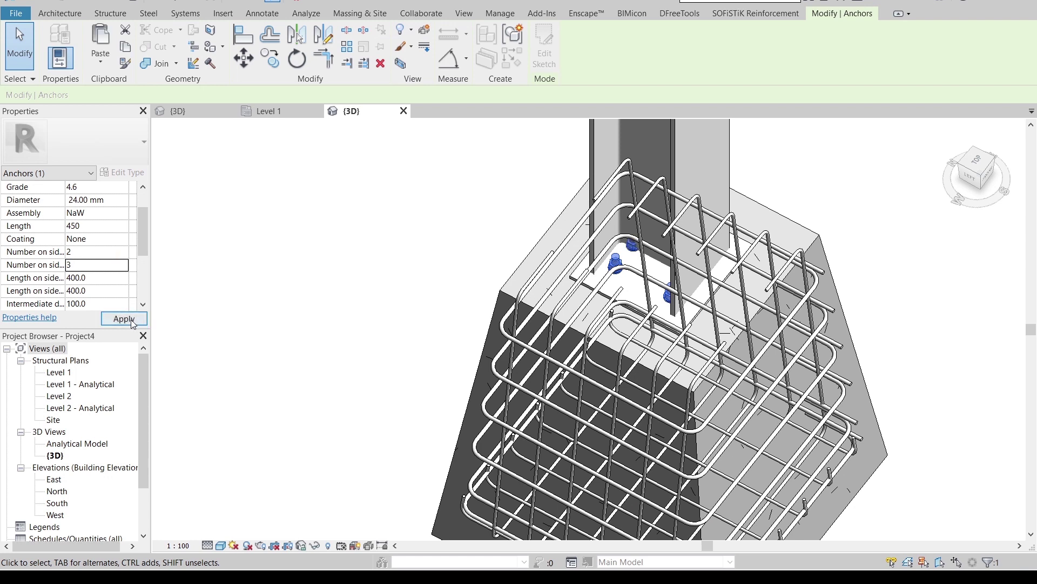
pyautogui.click(115, 320)
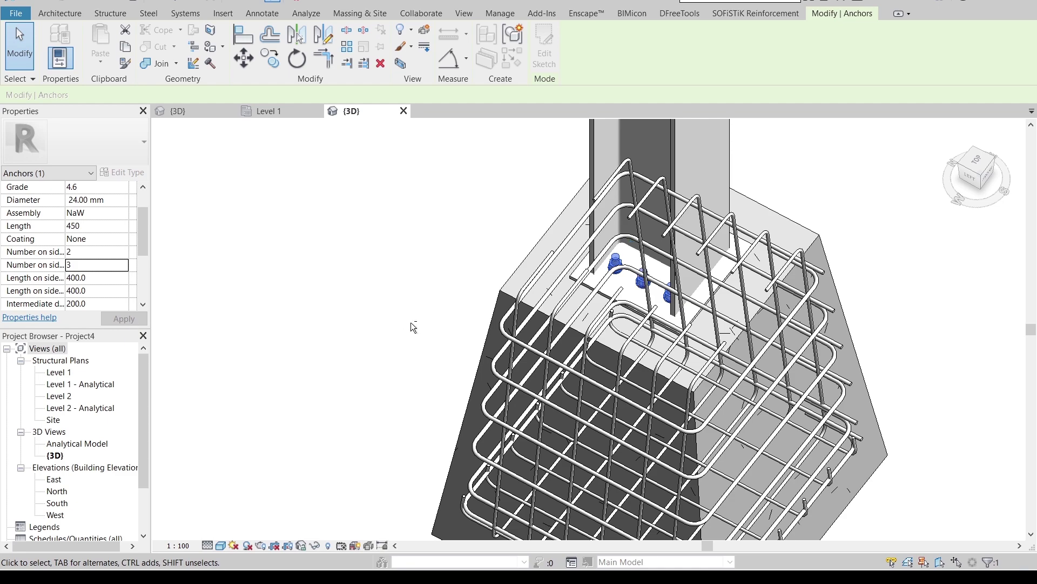
# Increase the number of anchors on the pattern's second side to 4
pyautogui.keyDown('shift'); pyautogui.moveTo(486, 346); pyautogui.dragTo(158, 262, button='middle'); pyautogui.keyUp('shift')
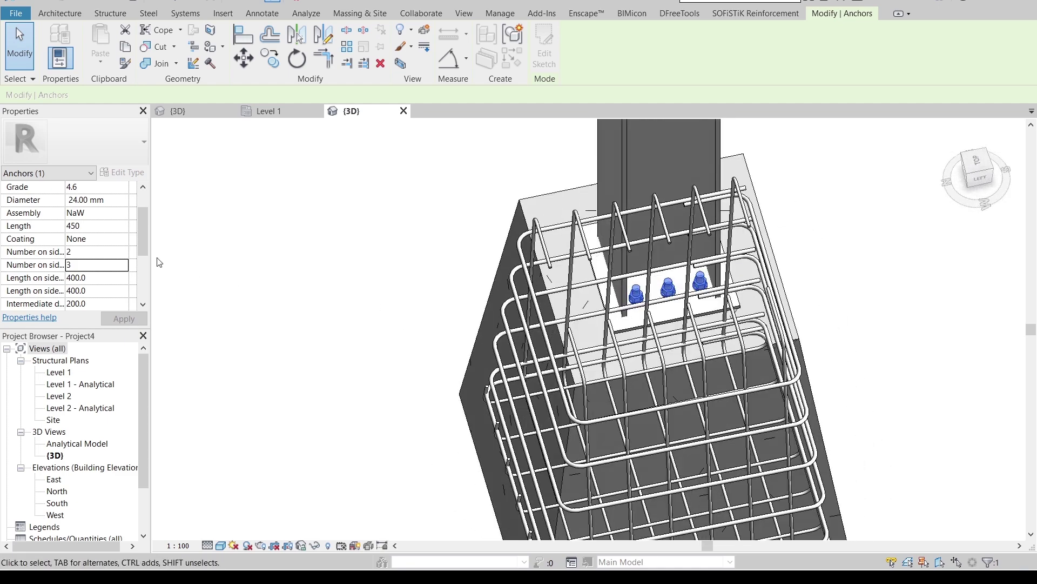
pyautogui.click(125, 268)
pyautogui.click(124, 267)
pyautogui.click(127, 318)
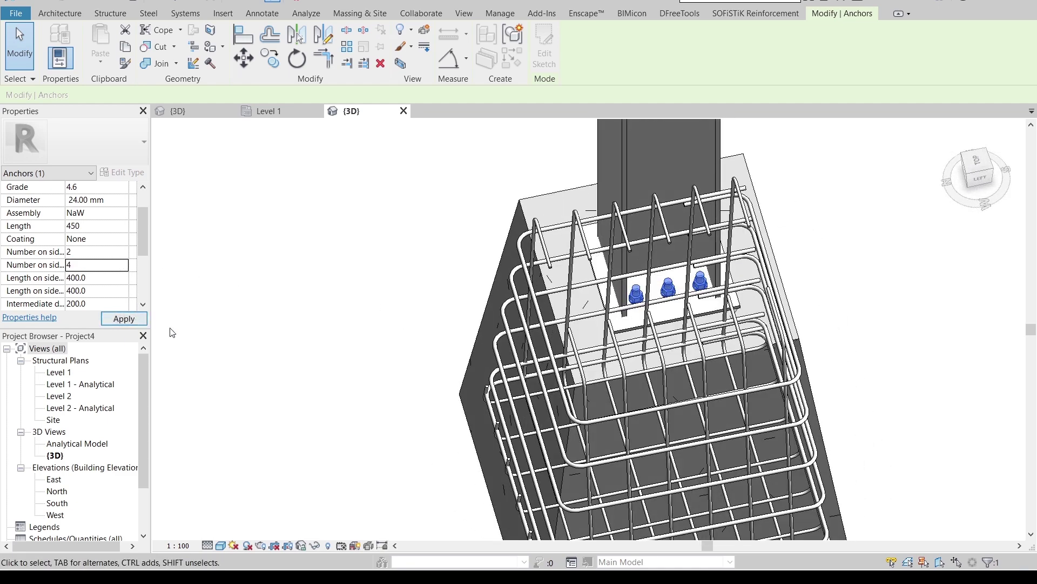
# Change the anchors' diameter to 30 mm
pyautogui.keyDown('shift'); pyautogui.moveTo(405, 371); pyautogui.dragTo(145, 262, button='middle'); pyautogui.keyUp('shift')
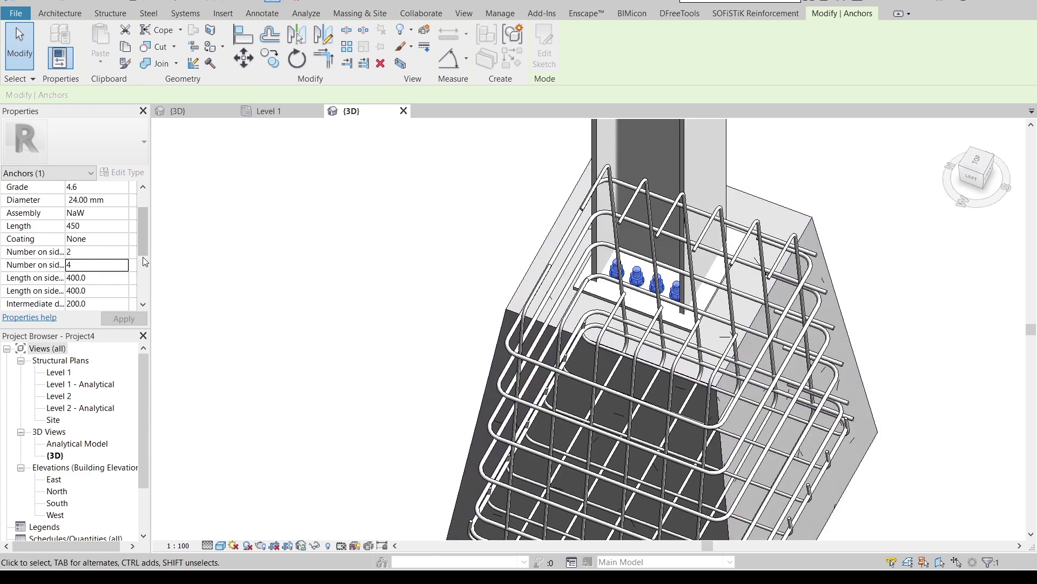
pyautogui.click(124, 201)
pyautogui.click(124, 199)
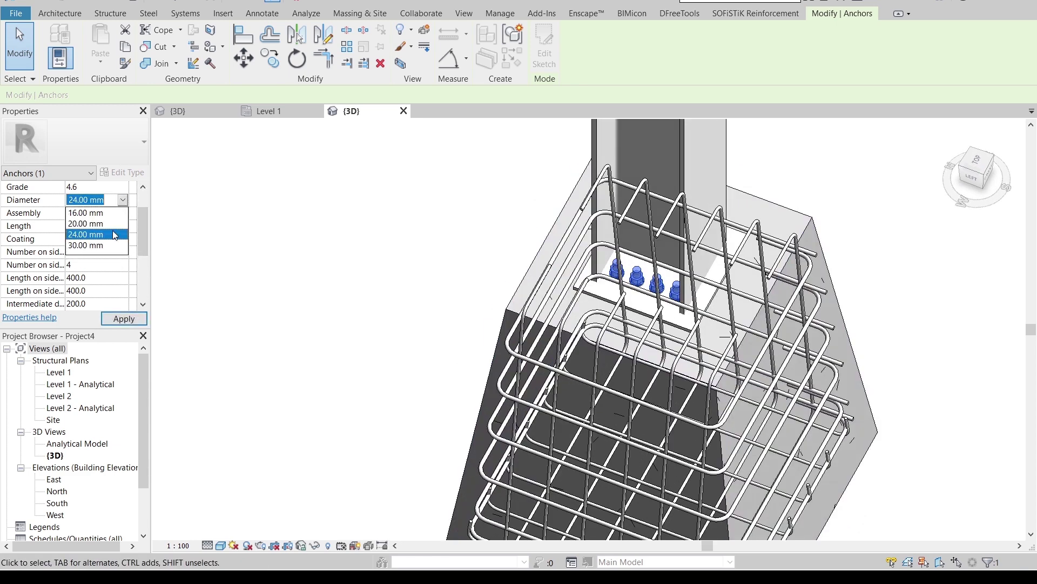
pyautogui.click(98, 246)
pyautogui.click(123, 319)
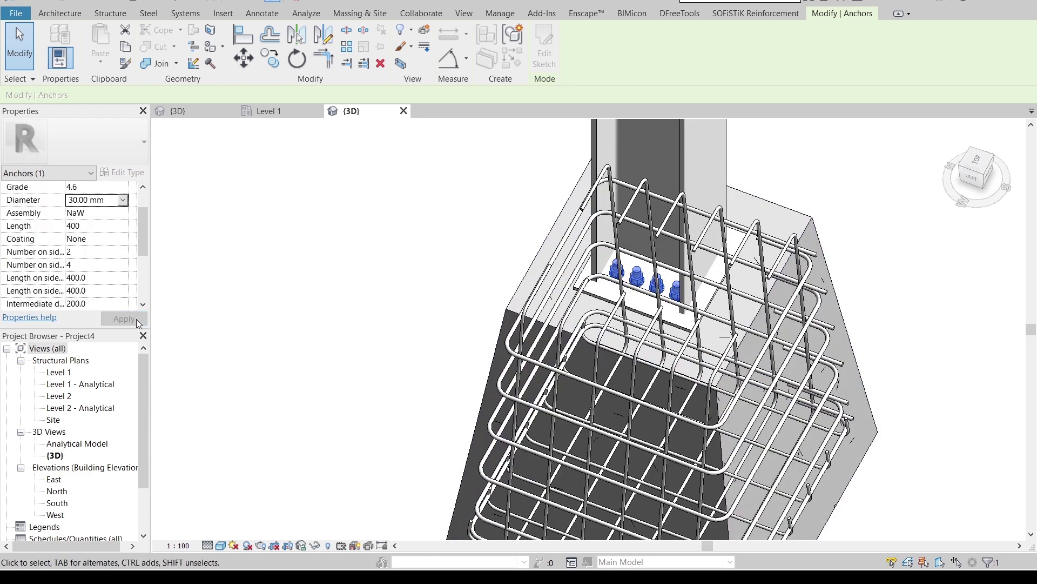
# Set the anchors' length to 600 mm and their coating to Stainless steel A2
pyautogui.click(123, 225)
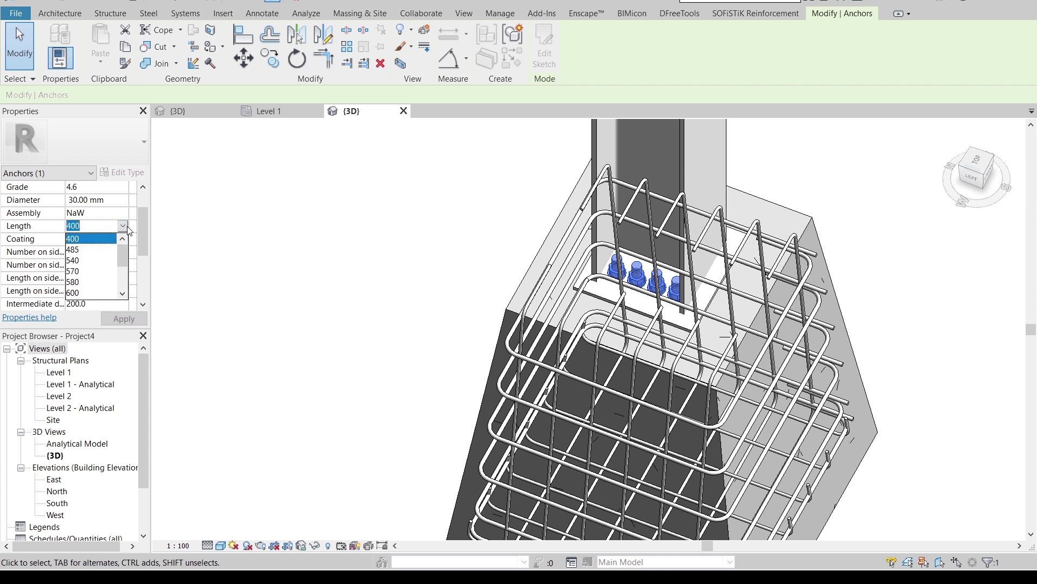
pyautogui.click(72, 292)
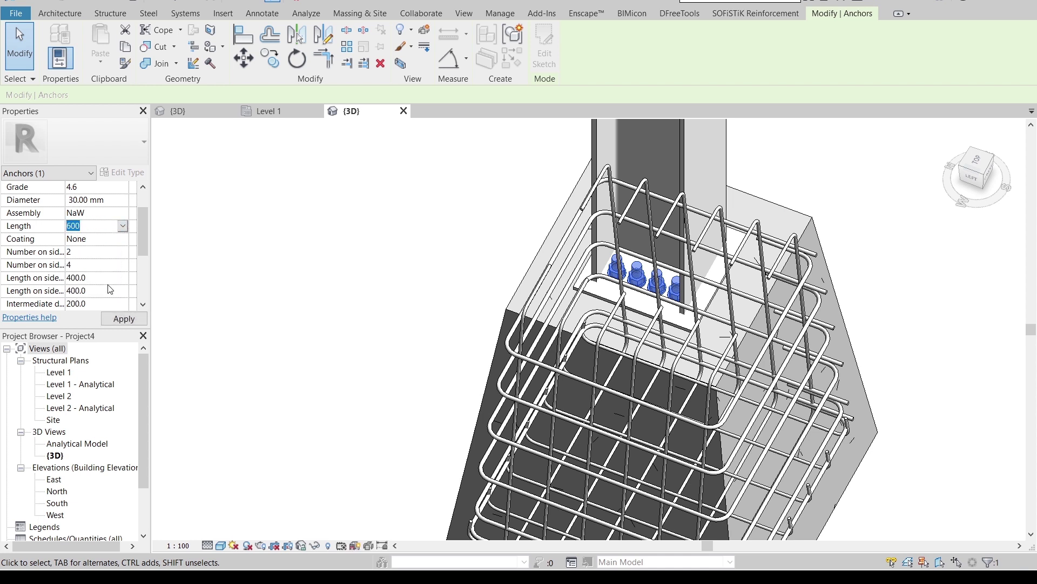
pyautogui.click(130, 239)
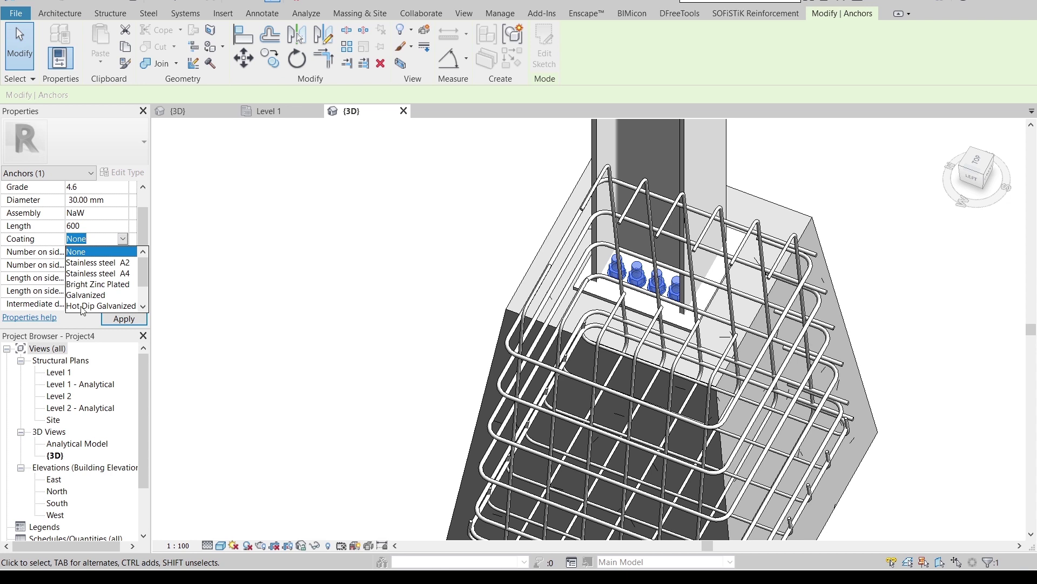
pyautogui.click(98, 265)
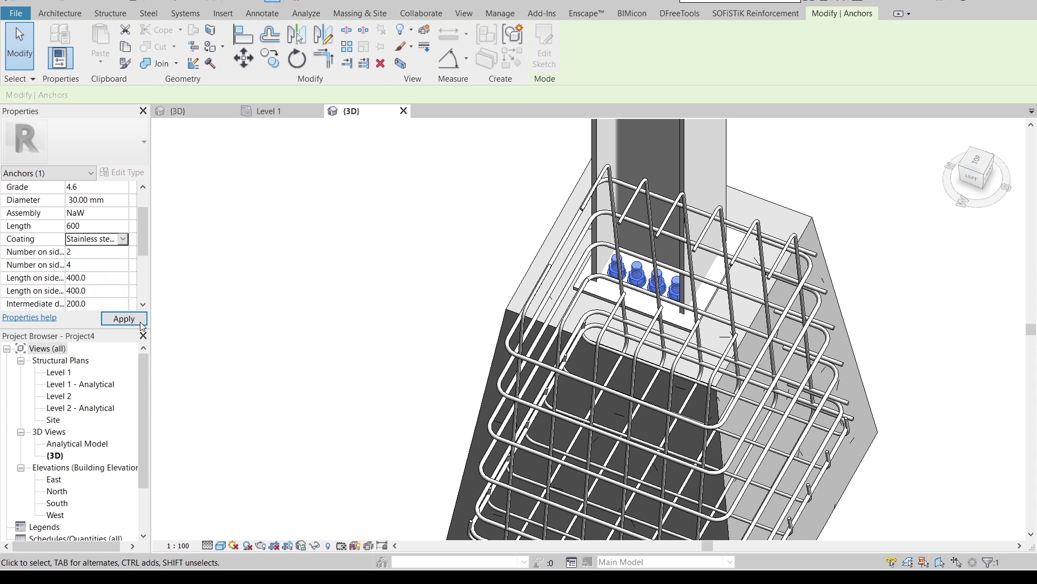
# Deselect the anchors and examine the column base, anchors and foundation reinforcement from several sides
pyautogui.scroll(-2, 308, 289)
pyautogui.scroll(-3, 99, 274)
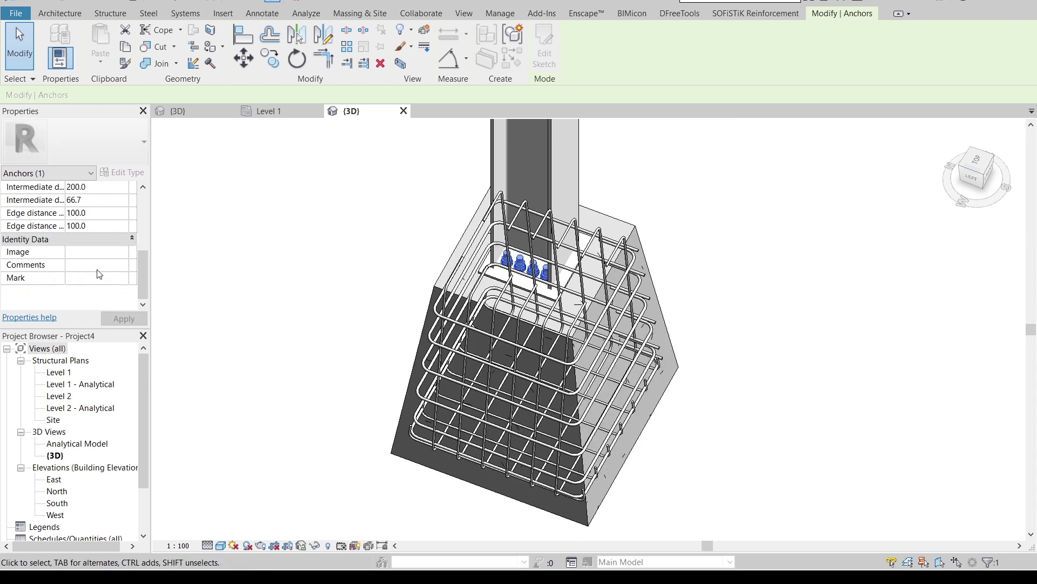
pyautogui.click(257, 306)
pyautogui.keyDown('shift'); pyautogui.moveTo(746, 364); pyautogui.dragTo(754, 339, button='middle'); pyautogui.keyUp('shift')
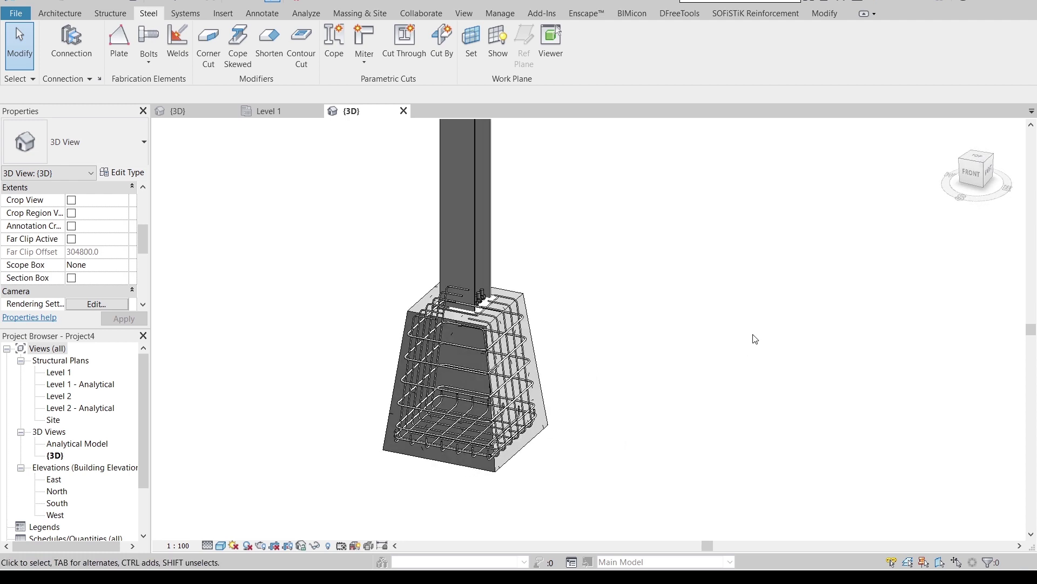
pyautogui.keyDown('shift'); pyautogui.moveTo(692, 398); pyautogui.dragTo(479, 393, button='middle'); pyautogui.keyUp('shift')
pyautogui.scroll(3, 481, 393)
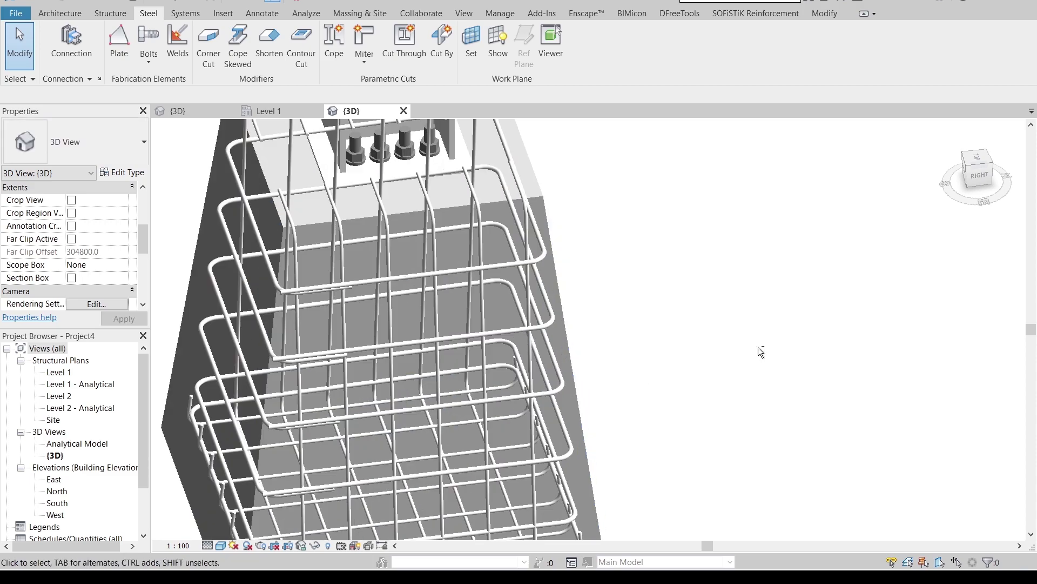
pyautogui.keyDown('shift'); pyautogui.moveTo(758, 348); pyautogui.dragTo(278, 509, button='middle'); pyautogui.keyUp('shift')
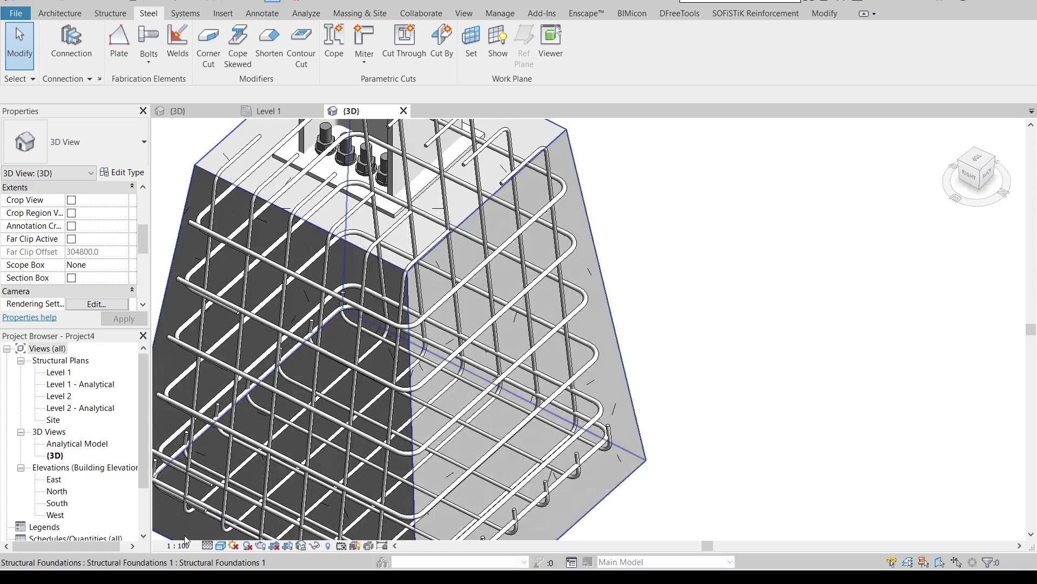
# Display the 3D view in the Realistic visual style to show the materials of the foundation, reinforcement and column
pyautogui.click(222, 545)
pyautogui.click(242, 520)
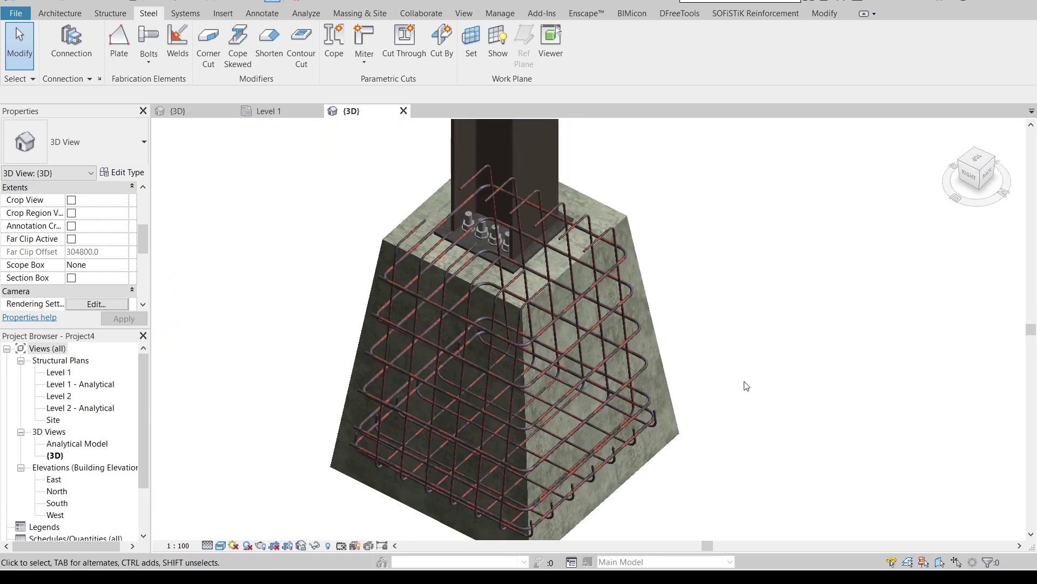
pyautogui.keyDown('shift'); pyautogui.moveTo(746, 385); pyautogui.dragTo(723, 361, button='middle'); pyautogui.keyUp('shift')
pyautogui.scroll(2, 690, 356)
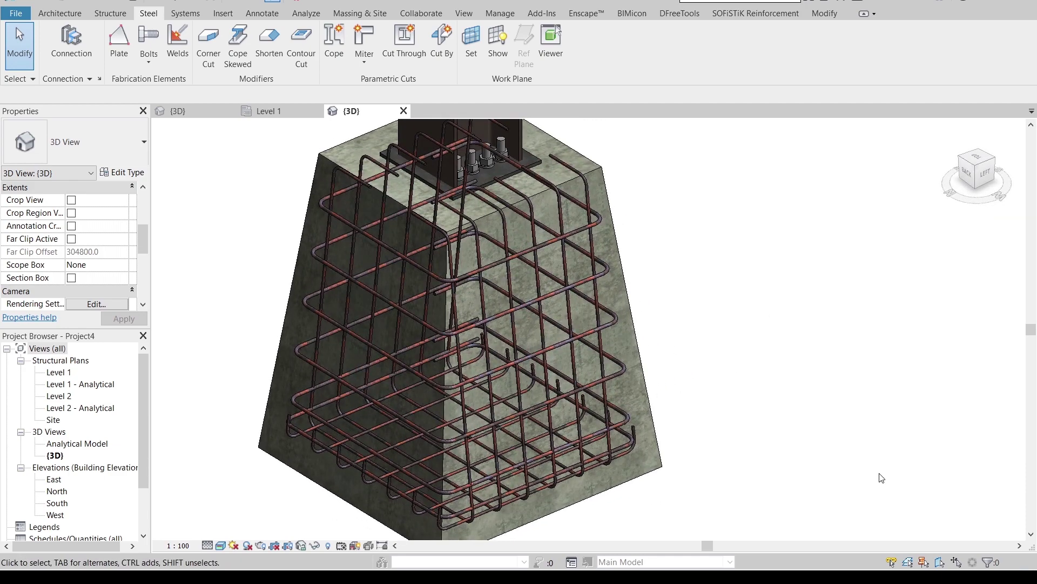